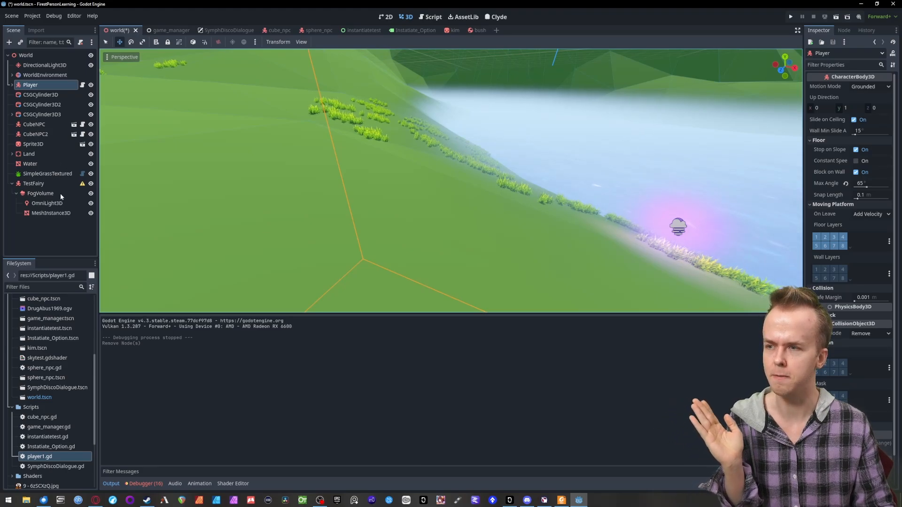
# - Open the Player node's script and examine the slide collision loop that applies an impulse to RigidBody3D colliders after move_and_slide()
pyautogui.click(83, 86)
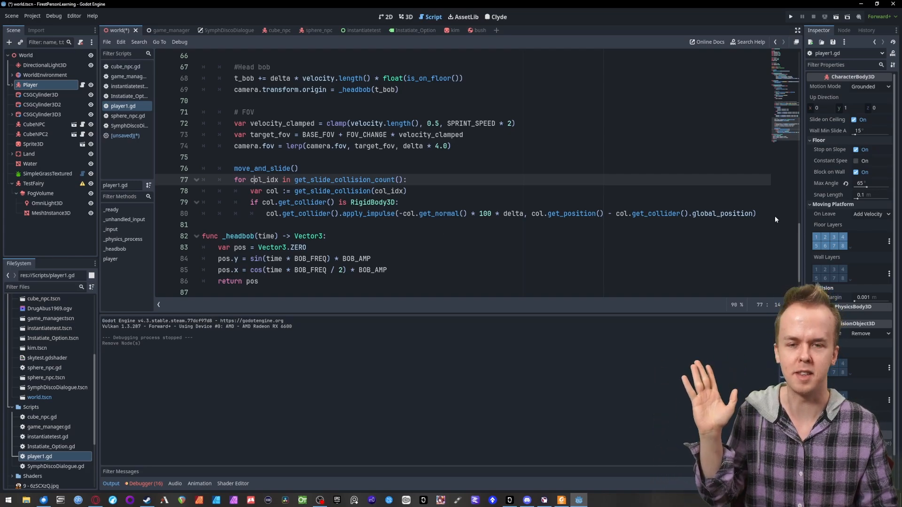
pyautogui.scroll(-2, 774, 216)
pyautogui.click(721, 179)
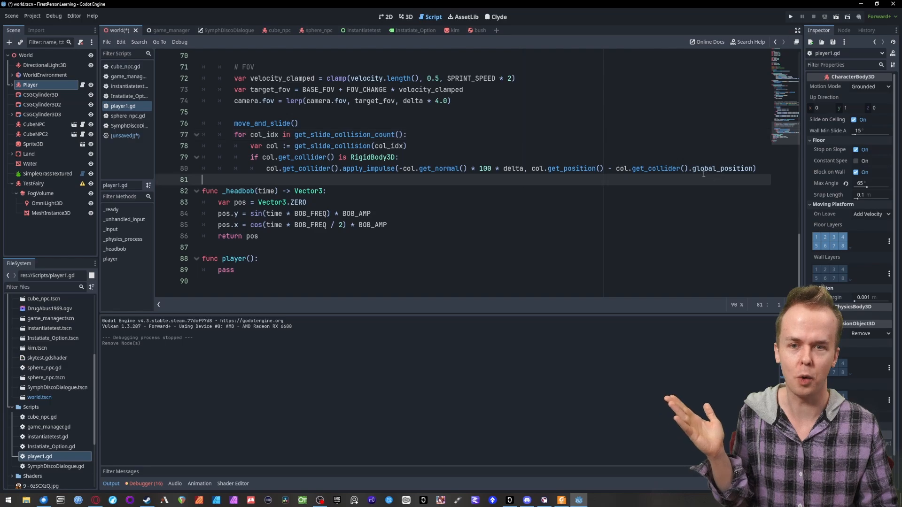
pyautogui.moveTo(216, 137); pyautogui.dragTo(420, 154)
pyautogui.click(331, 157)
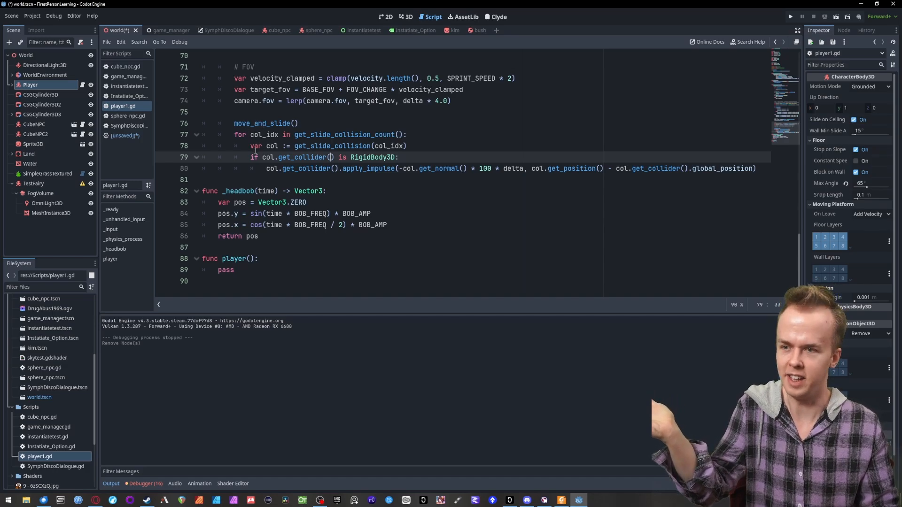
pyautogui.scroll(2, 253, 146)
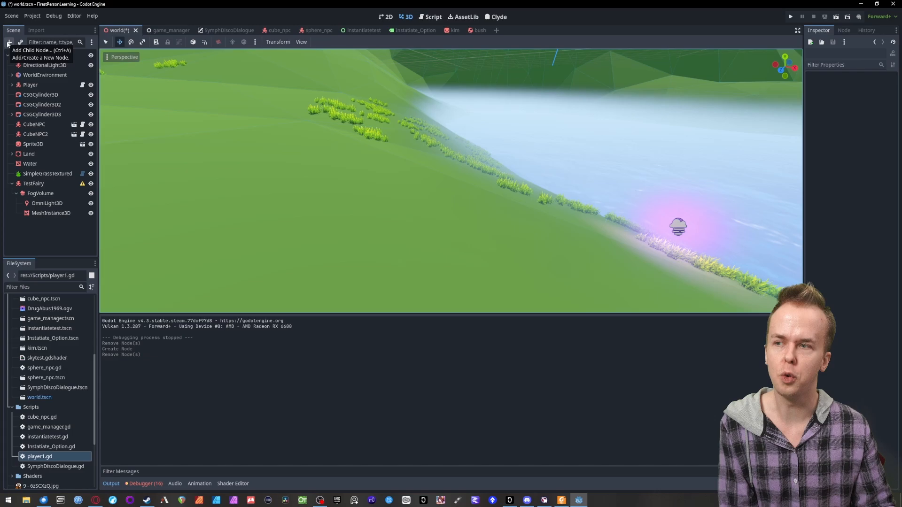
# - Add a RigidBody3D node to the World scene and give it a MeshInstance3D child
pyautogui.click(8, 42)
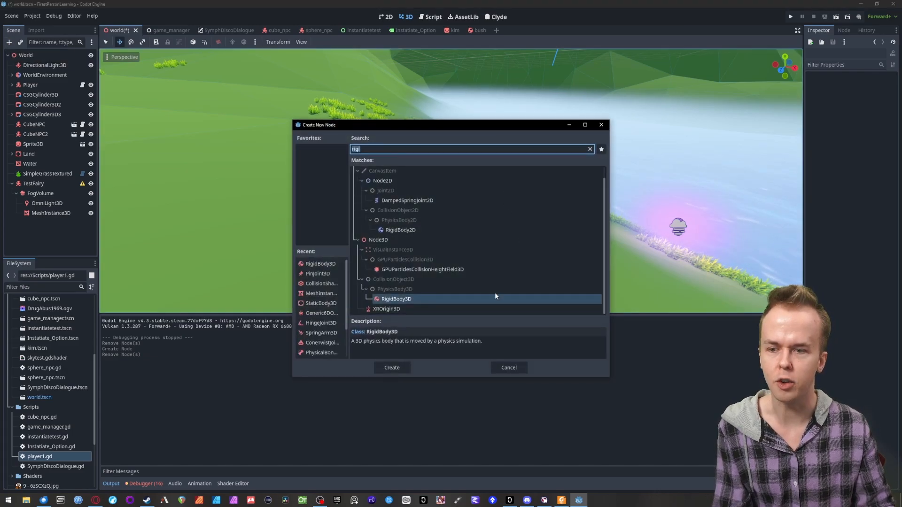
pyautogui.click(408, 301)
pyautogui.click(392, 368)
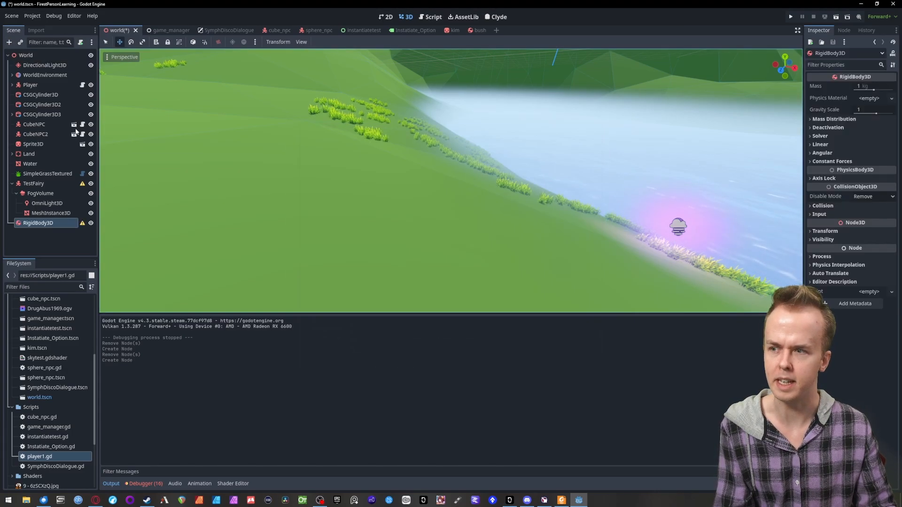
pyautogui.click(8, 42)
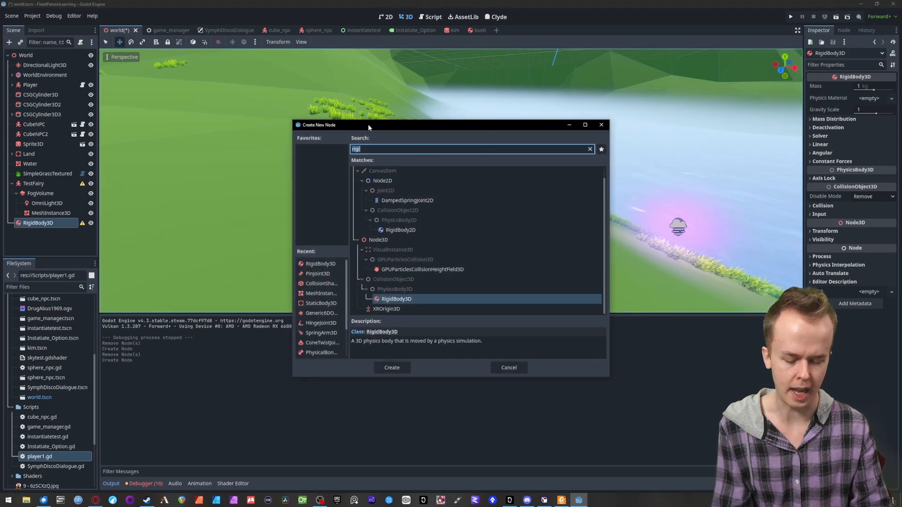
pyautogui.write('mesh')
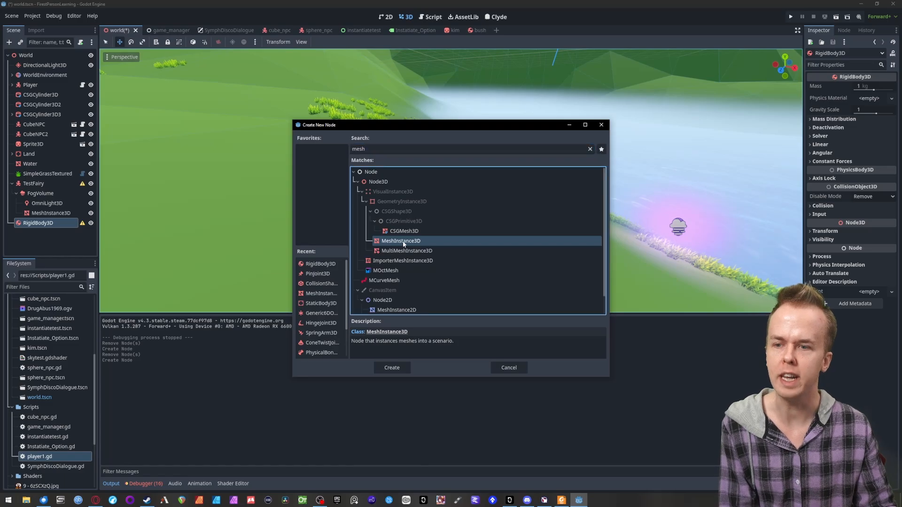
pyautogui.doubleClick(401, 241)
# - Add a CollisionShape3D node and make it a direct child of the RigidBody3D
pyautogui.click(9, 42)
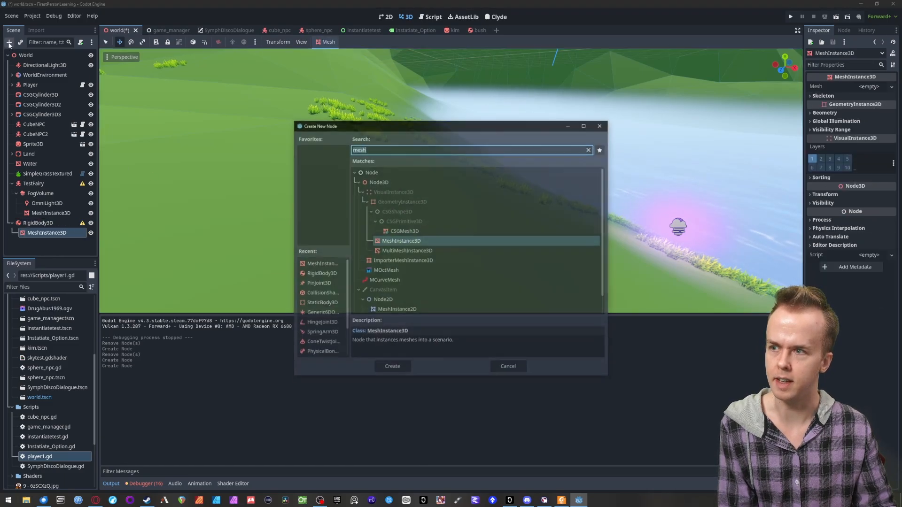
pyautogui.write('coll')
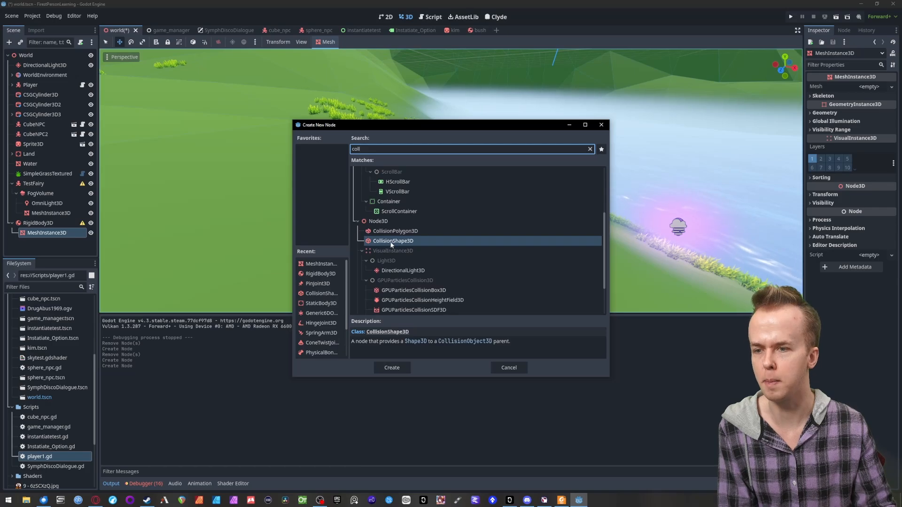
pyautogui.doubleClick(391, 241)
pyautogui.press('f')
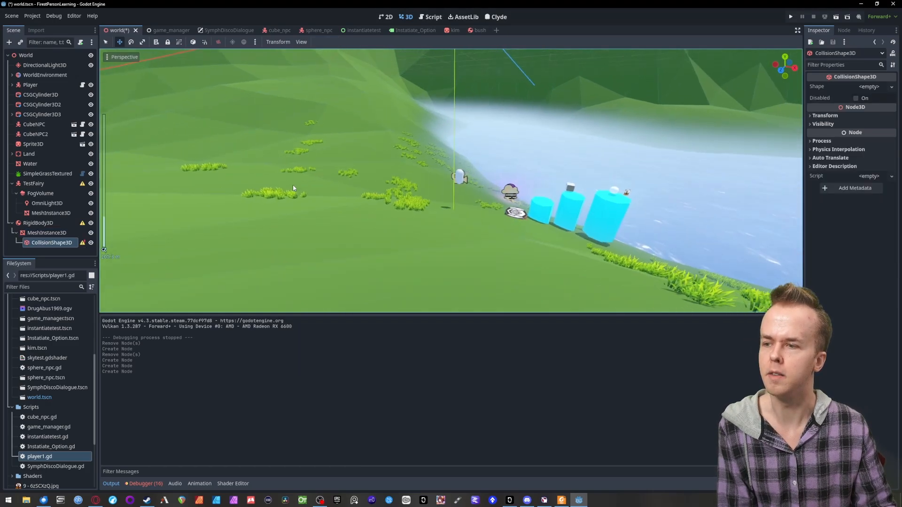
pyautogui.moveTo(68, 244); pyautogui.dragTo(42, 224)
pyautogui.press('f')
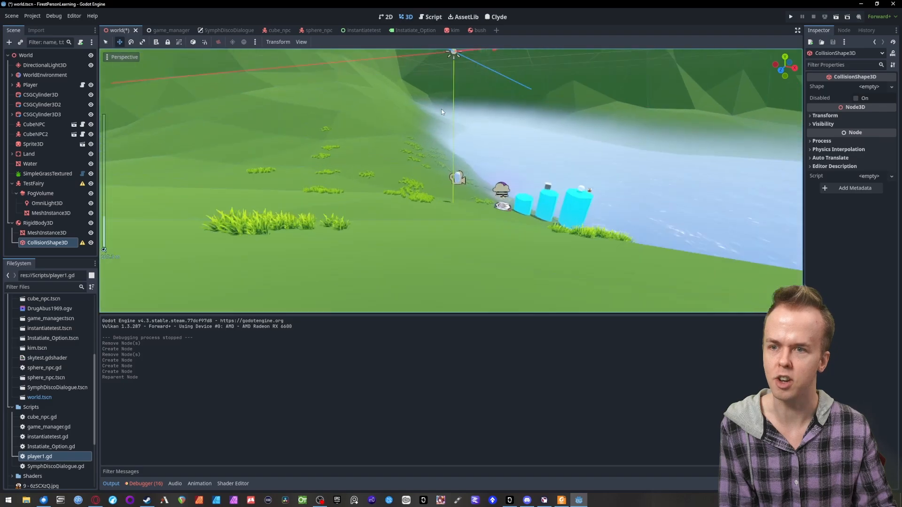
# - Assign a new BoxMesh to the RigidBody3D's MeshInstance3D and a new BoxShape3D to its CollisionShape3D
pyautogui.click(41, 233)
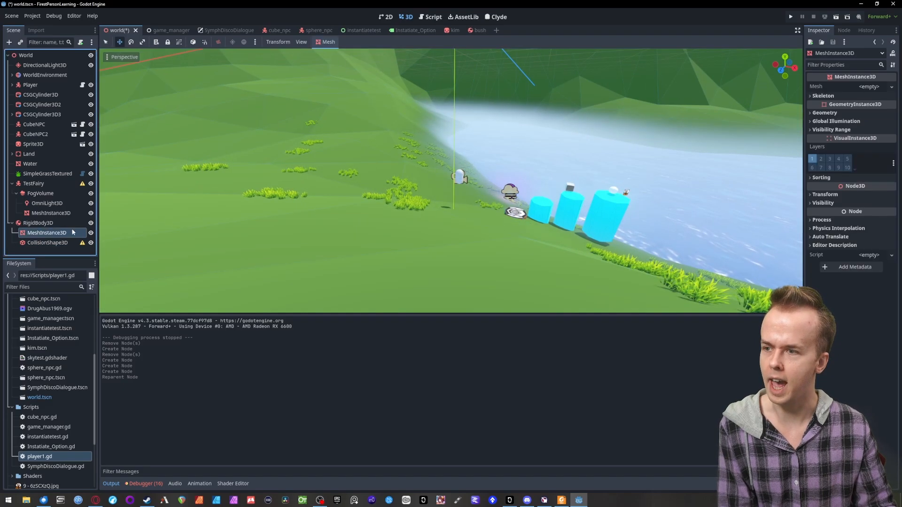
pyautogui.click(869, 88)
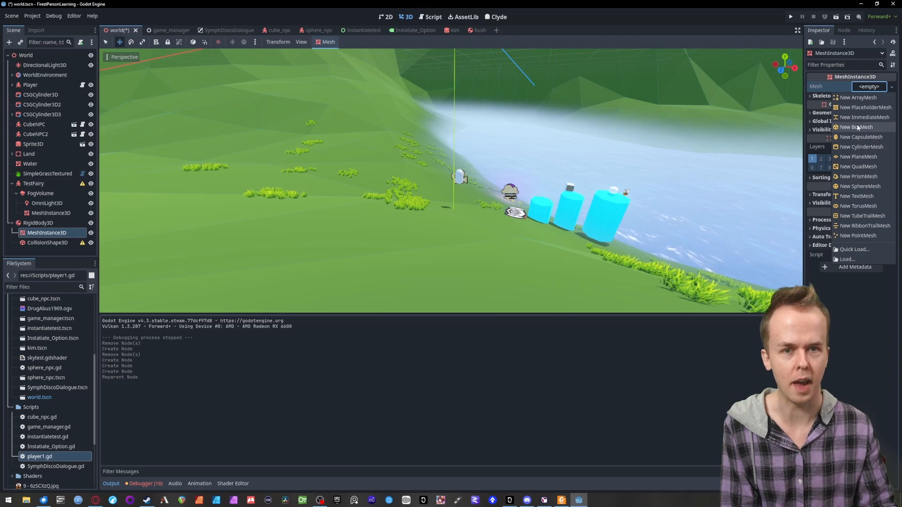
pyautogui.click(857, 127)
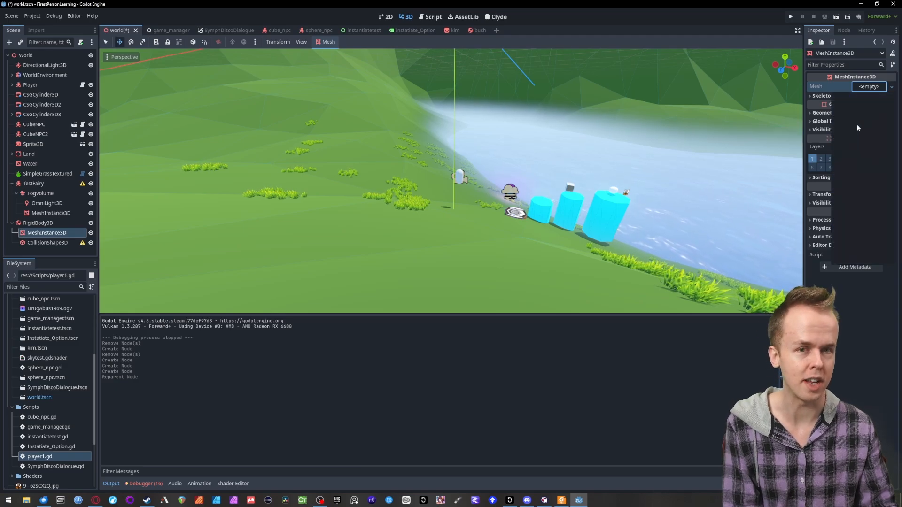
pyautogui.click(49, 243)
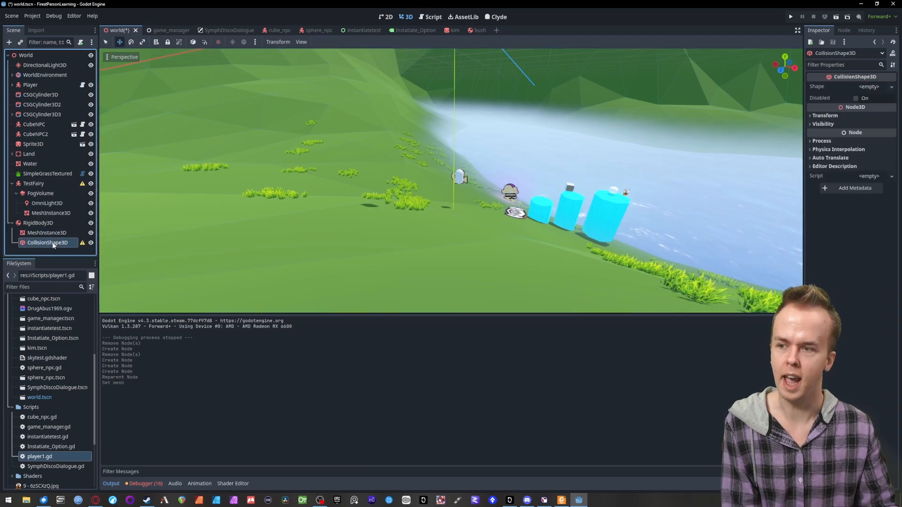
pyautogui.click(875, 88)
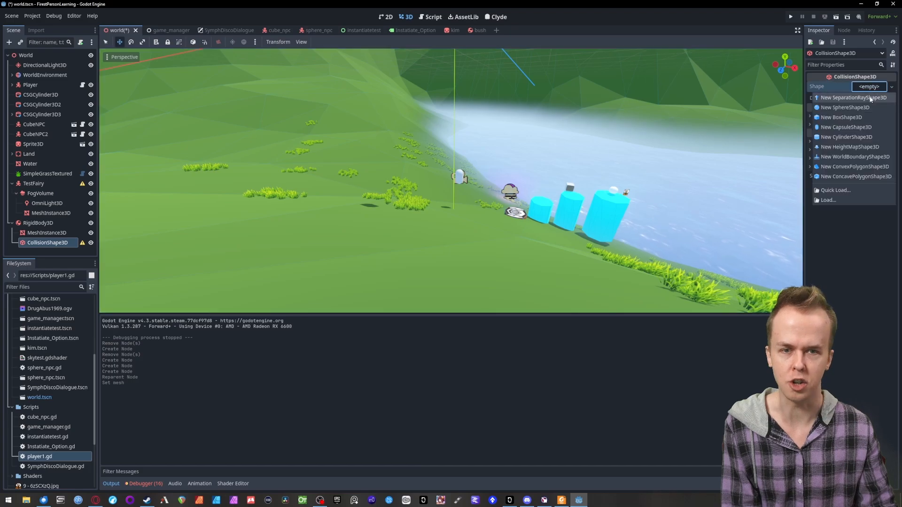
pyautogui.click(844, 117)
# - Lower the whole RigidBody3D vertically from the world origin to near the grassy ground
pyautogui.scroll(-3, 387, 162)
pyautogui.scroll(-4, 301, 137)
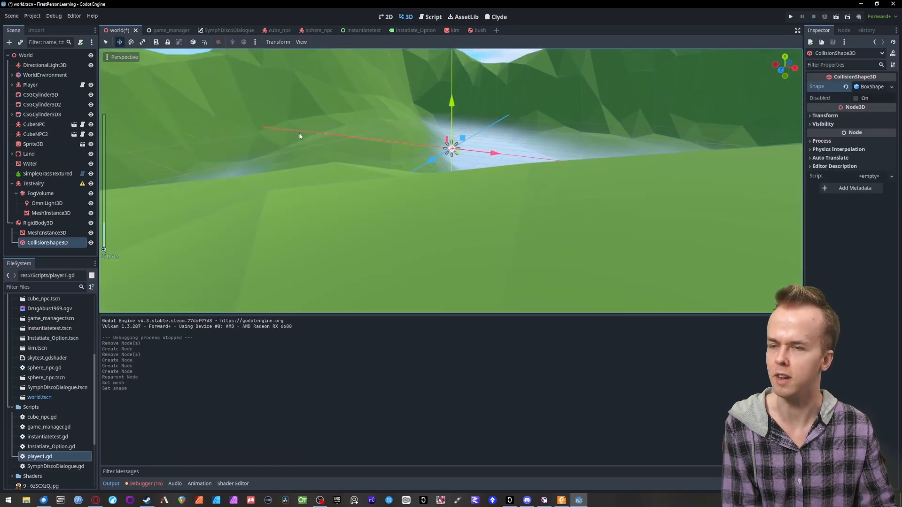
pyautogui.scroll(7, 338, 120)
pyautogui.moveTo(538, 159); pyautogui.dragTo(521, 129, button='right')
pyautogui.press('w')
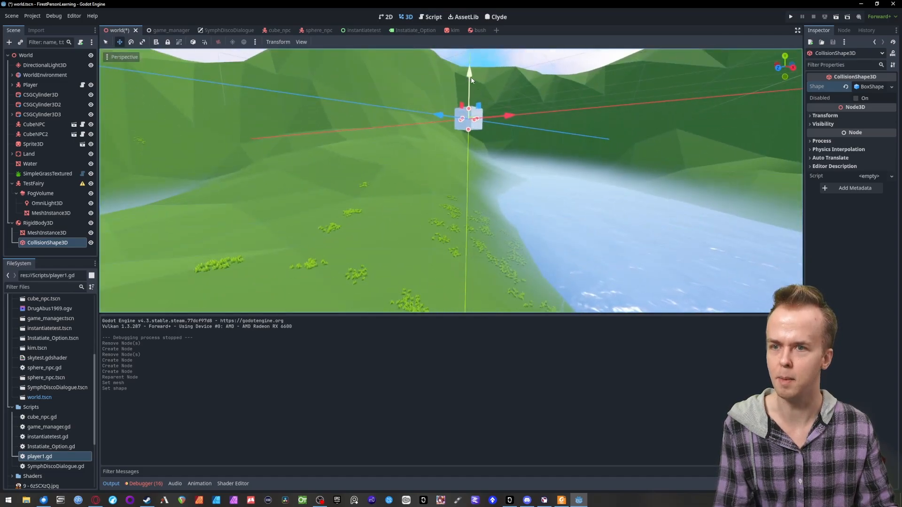
pyautogui.moveTo(470, 77); pyautogui.dragTo(467, 263)
pyautogui.hotkey('ctrl', 'z')
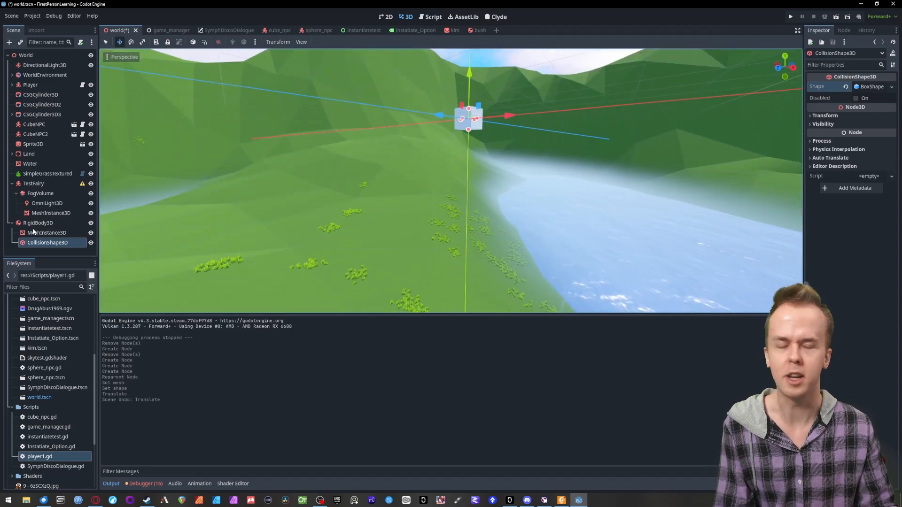
pyautogui.click(47, 222)
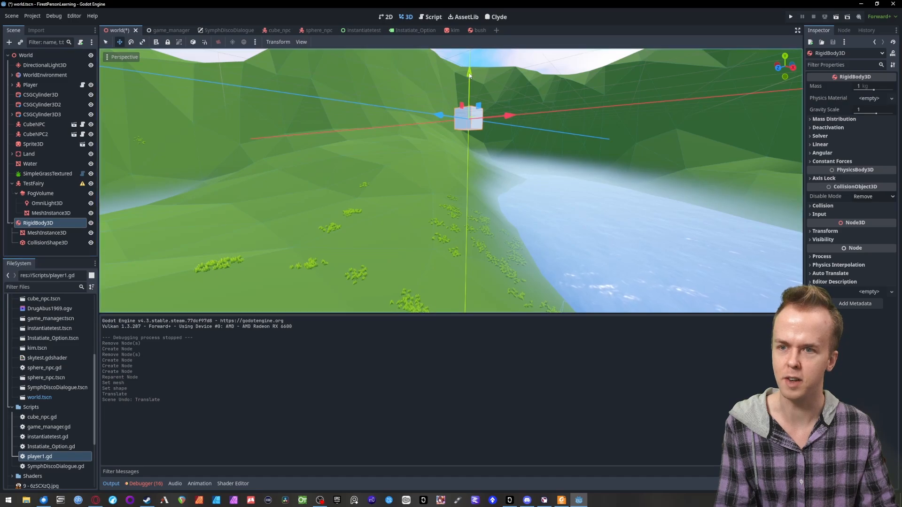
pyautogui.moveTo(469, 73); pyautogui.dragTo(466, 263)
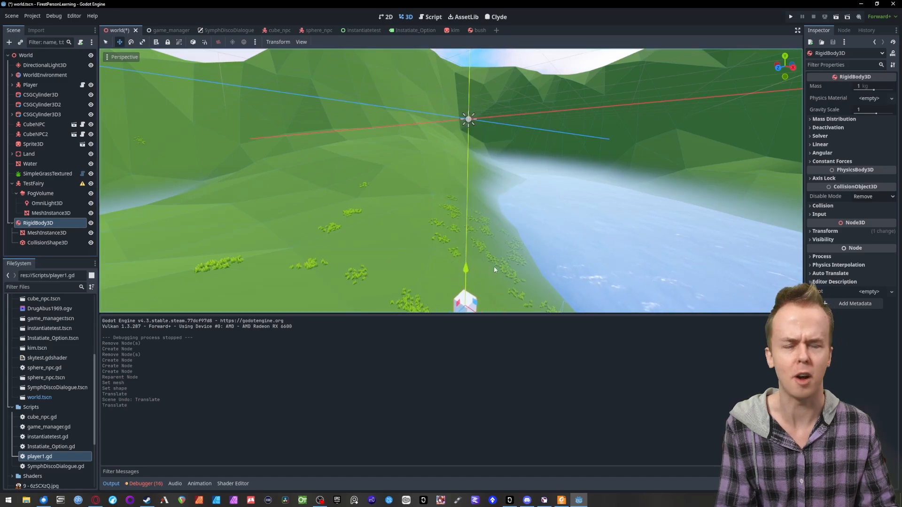
pyautogui.moveTo(467, 263); pyautogui.dragTo(465, 219, button='right')
# - Move the RigidBody3D box across the hillside so it floats just above the grassy slope near the water
pyautogui.press('w')
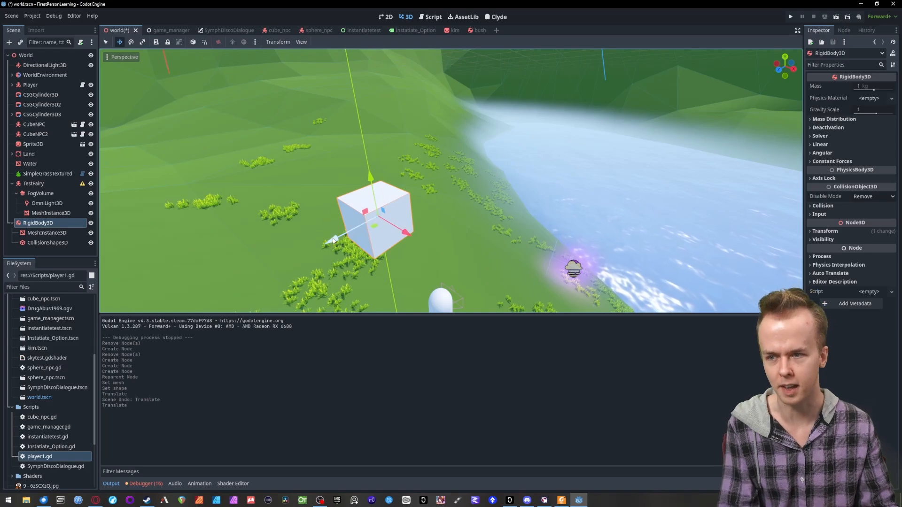
pyautogui.moveTo(334, 239); pyautogui.dragTo(479, 208)
pyautogui.moveTo(514, 174); pyautogui.dragTo(463, 164)
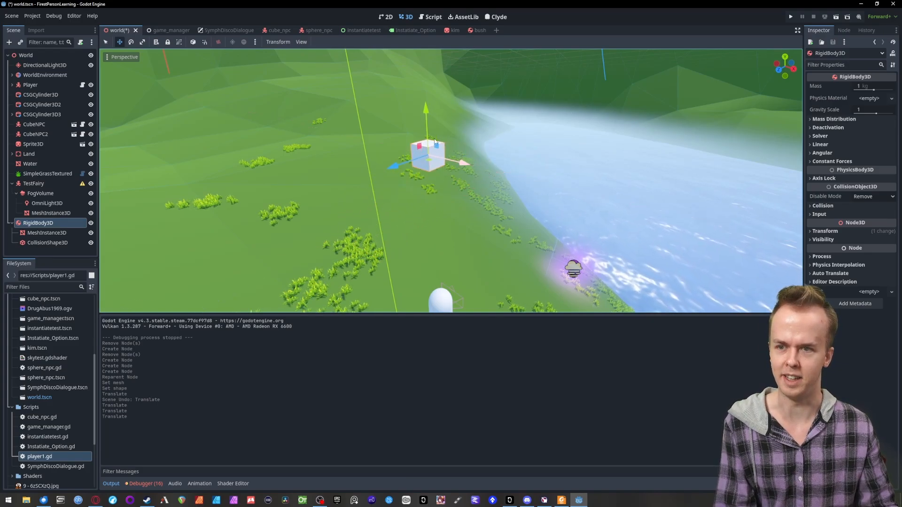
pyautogui.moveTo(427, 112); pyautogui.dragTo(431, 241)
pyautogui.moveTo(407, 308); pyautogui.dragTo(460, 252)
pyautogui.moveTo(517, 238); pyautogui.dragTo(476, 223)
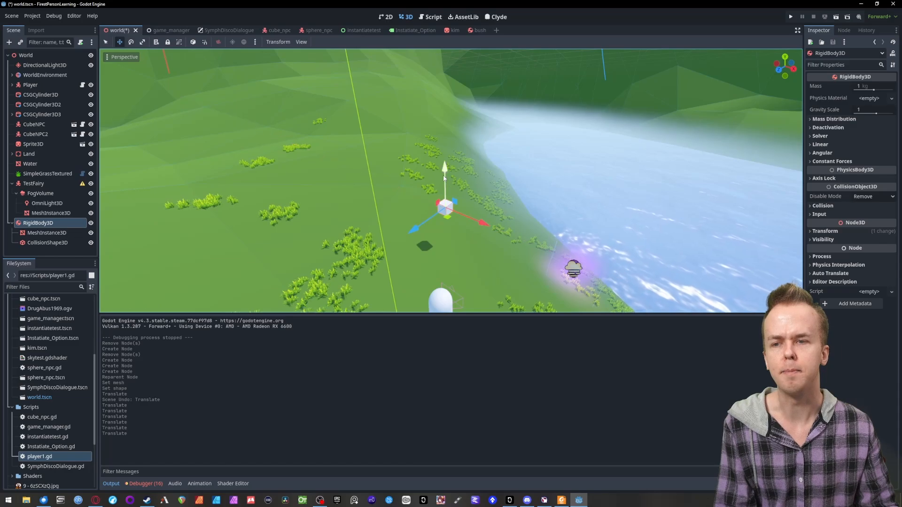
pyautogui.moveTo(445, 178); pyautogui.dragTo(445, 189)
# - Save the world scene and run the project to test how the box falls, then stop the game
pyautogui.press('w')
pyautogui.moveTo(647, 80)
pyautogui.mouseDown(button='right')
pyautogui.moveTo(645, 66)
pyautogui.moveTo(647, 80)
pyautogui.mouseUp(button='right')
pyautogui.hotkey('ctrl', 's')
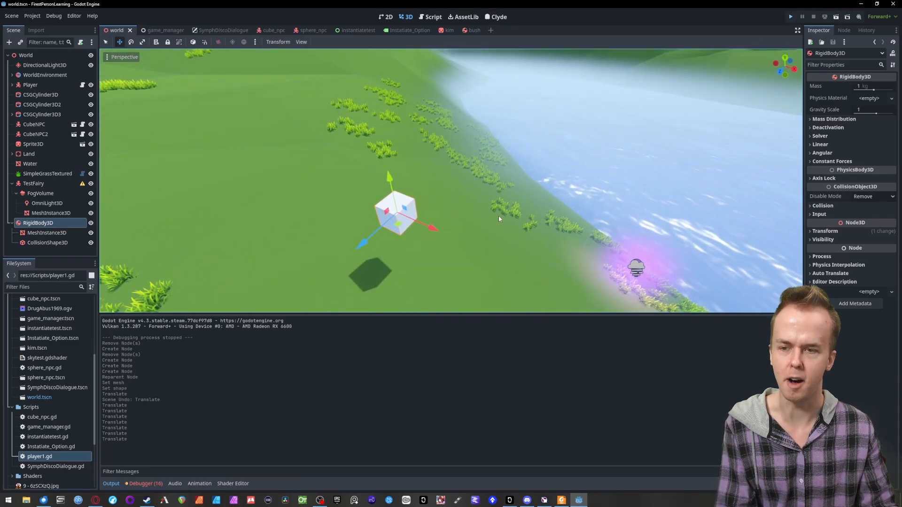
pyautogui.press('F5')
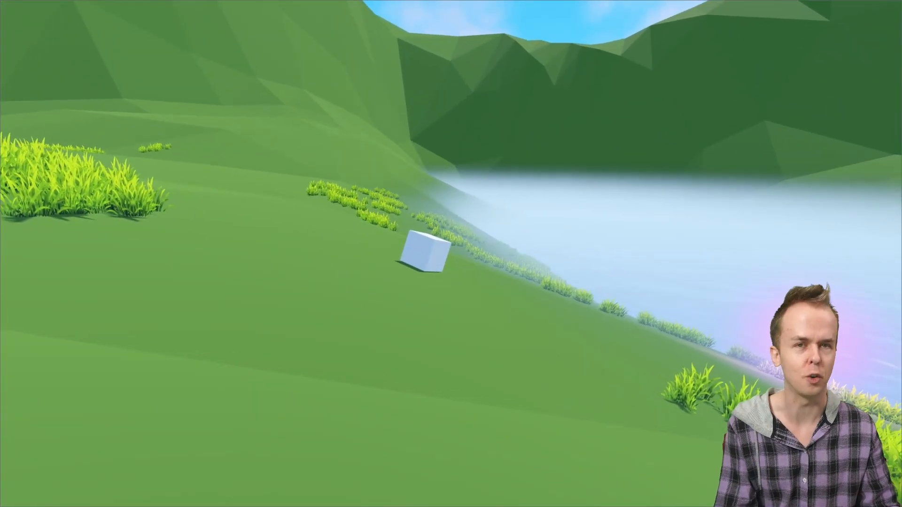
pyautogui.press('Escape')
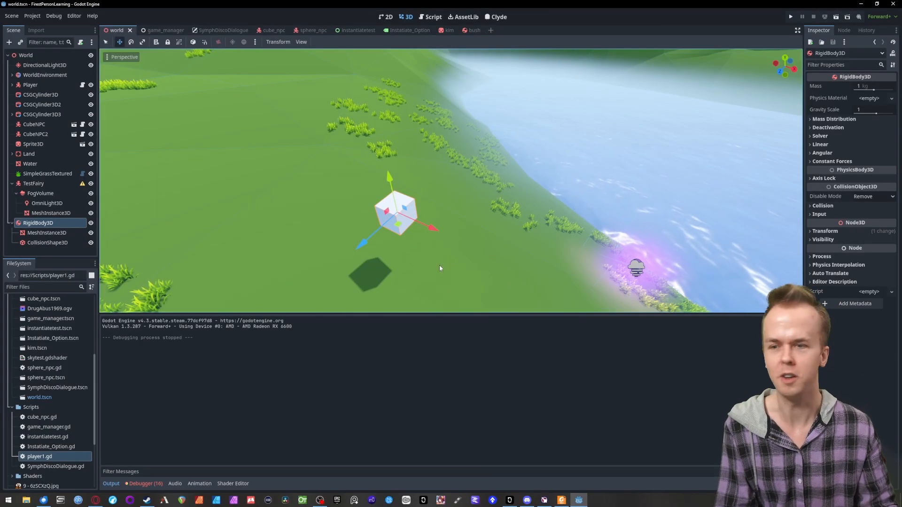
# - Add a PinJoint3D node as a child of the RigidBody3D
pyautogui.moveTo(475, 271); pyautogui.dragTo(451, 201, button='right')
pyautogui.press('w')
pyautogui.press('s')
pyautogui.press('a')
pyautogui.press('w')
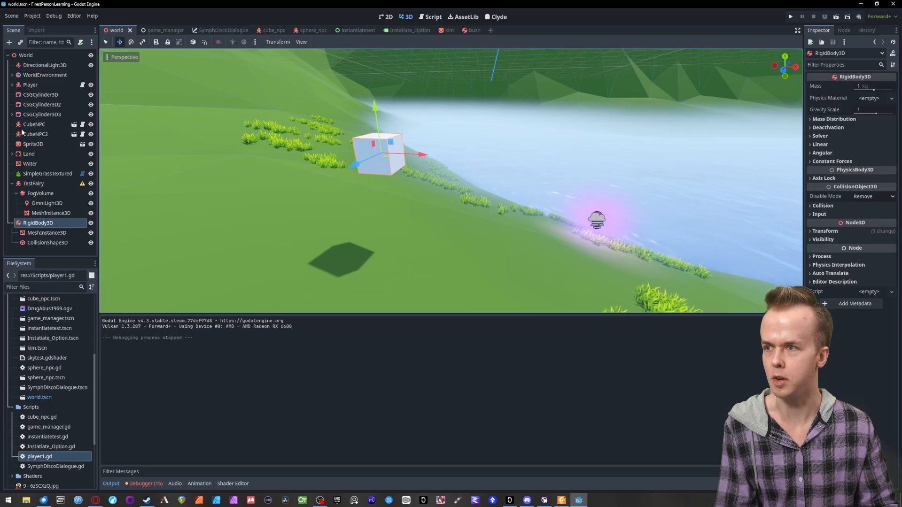
pyautogui.click(9, 42)
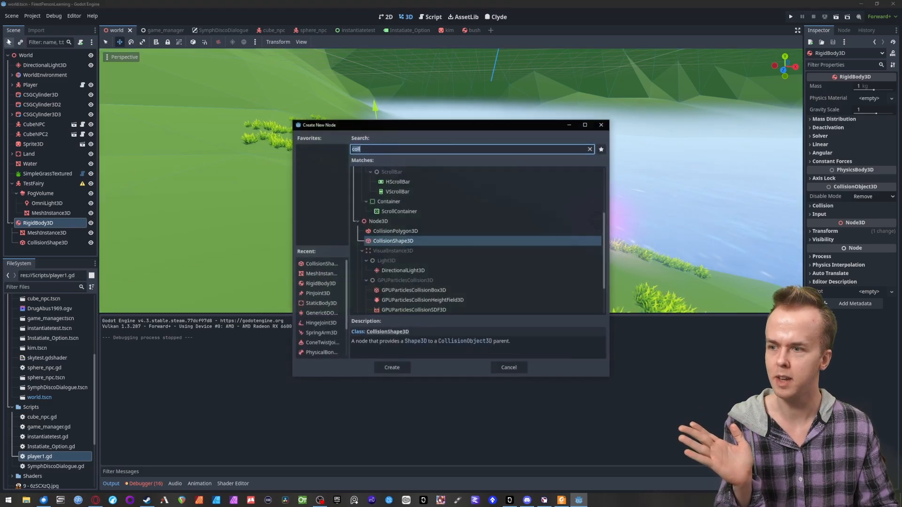
pyautogui.write('pin')
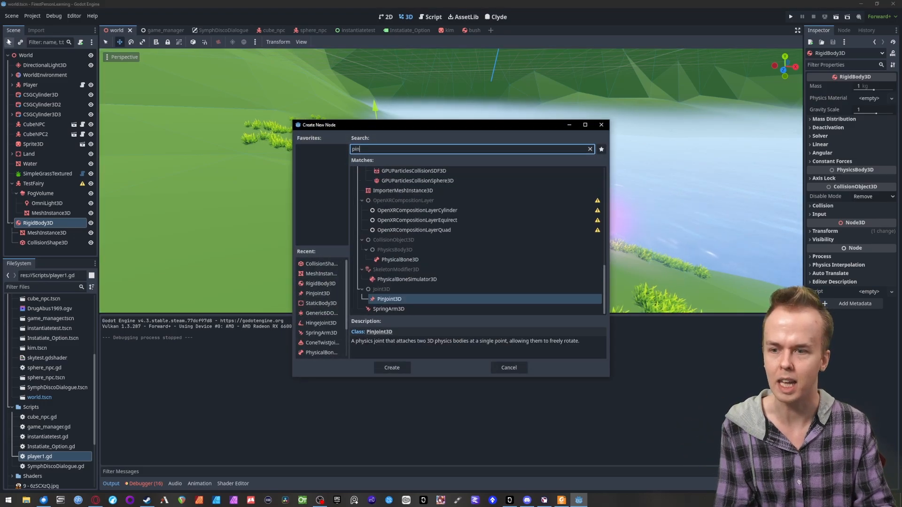
pyautogui.doubleClick(382, 299)
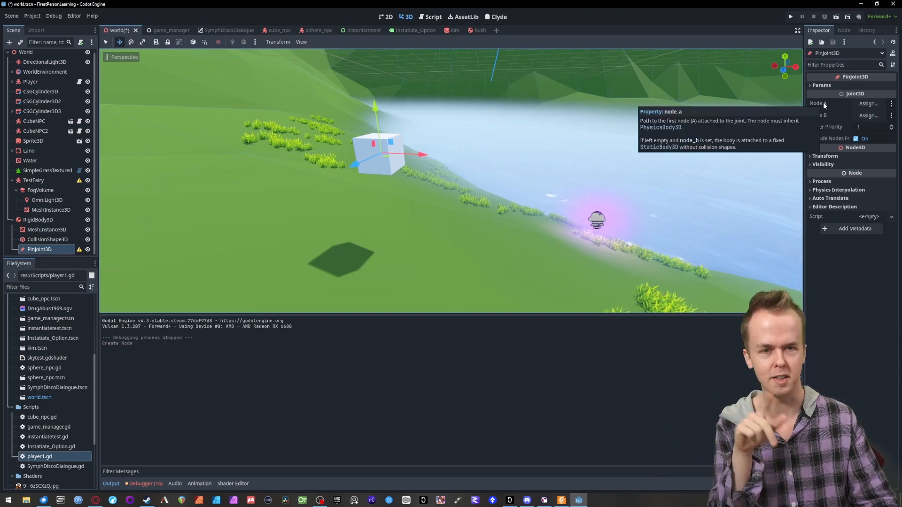
# - Assign the Land node as Node A of the PinJoint3D
pyautogui.click(868, 104)
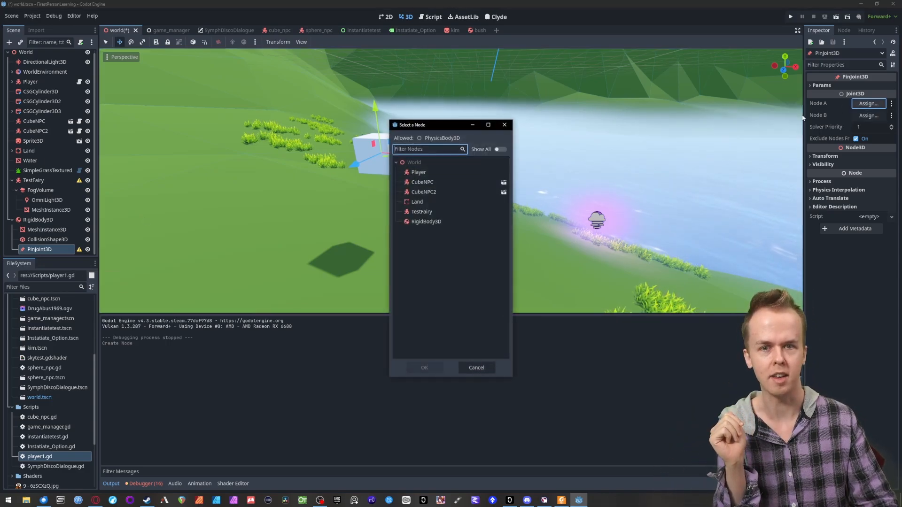
pyautogui.click(419, 203)
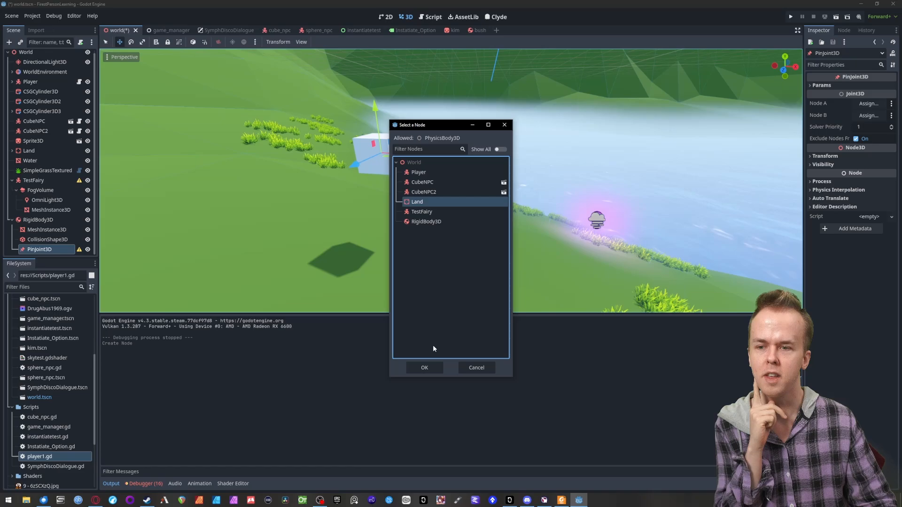
pyautogui.click(423, 368)
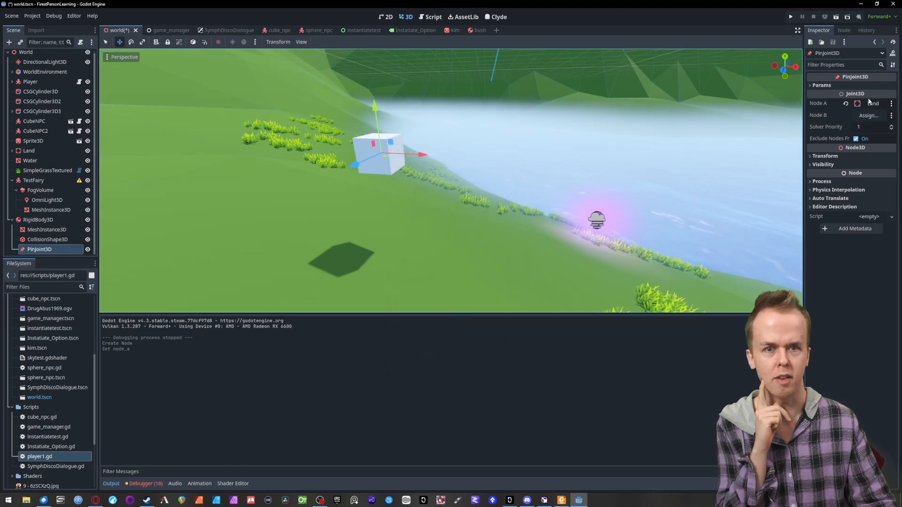
# - Assign the RigidBody3D node as Node B of the PinJoint3D
pyautogui.click(862, 116)
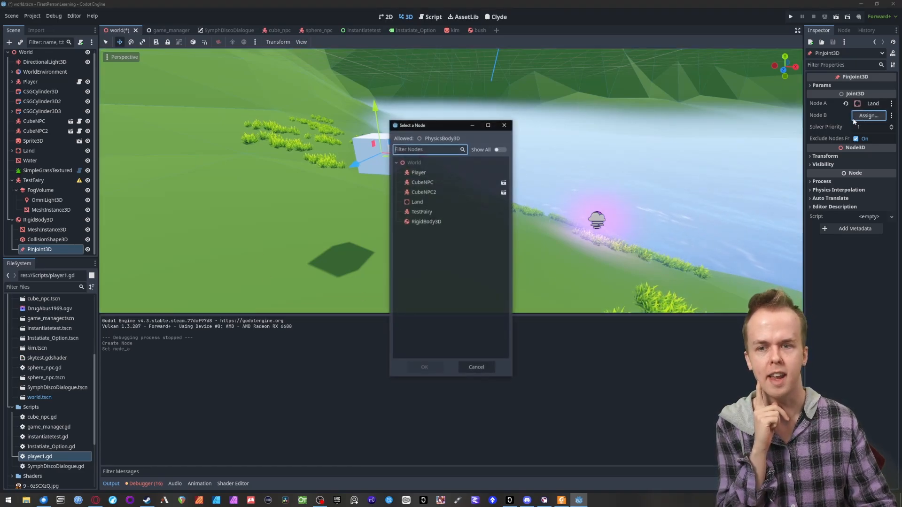
pyautogui.click(432, 222)
pyautogui.click(425, 368)
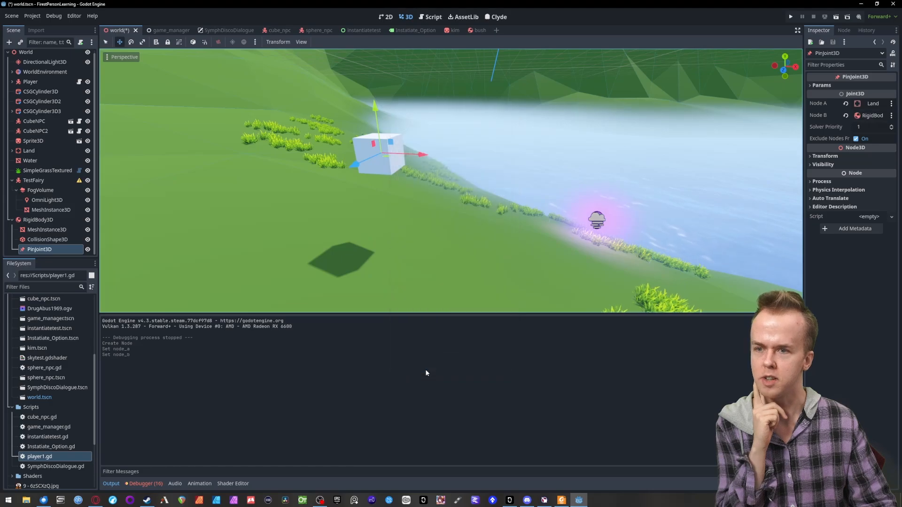
# - Rename the RigidBody3D node to Bush
pyautogui.click(38, 219)
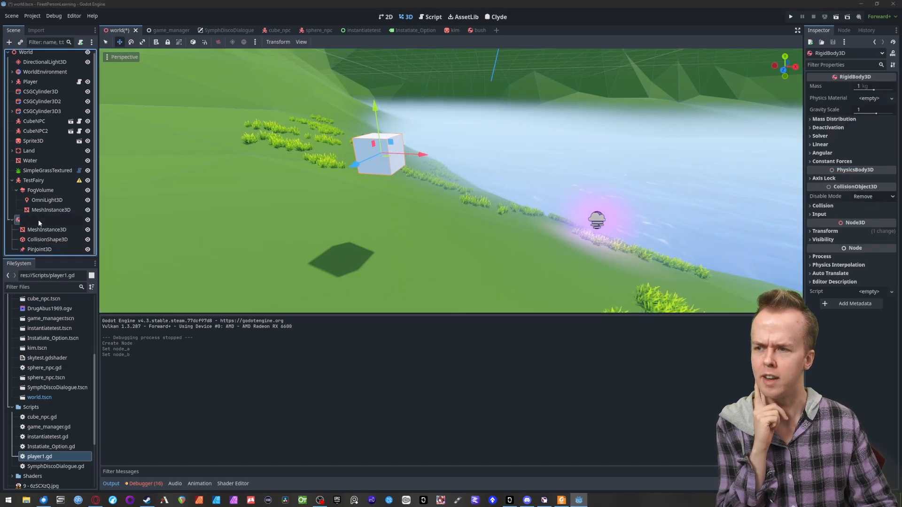
pyautogui.click(38, 219)
pyautogui.write('Bush')
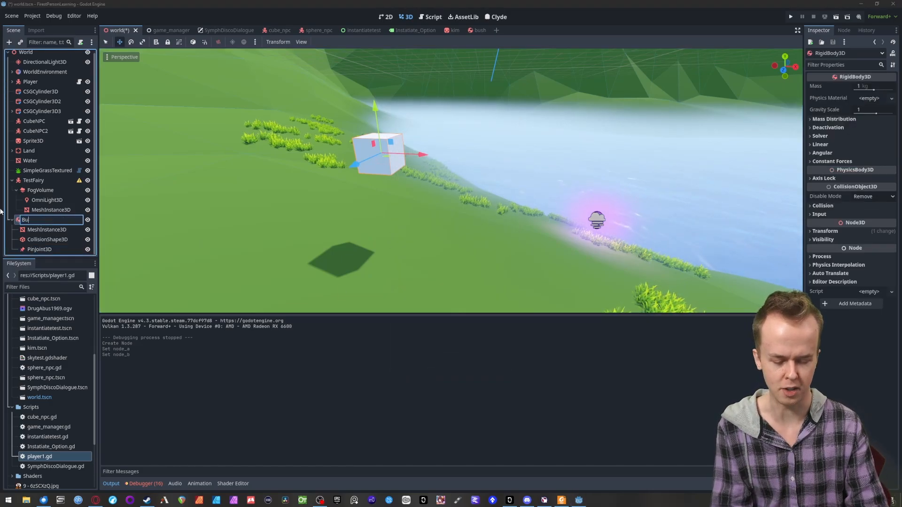
pyautogui.press('Return')
# - Raise the PinJoint3D along the vertical axis so it sits well above the box
pyautogui.click(36, 250)
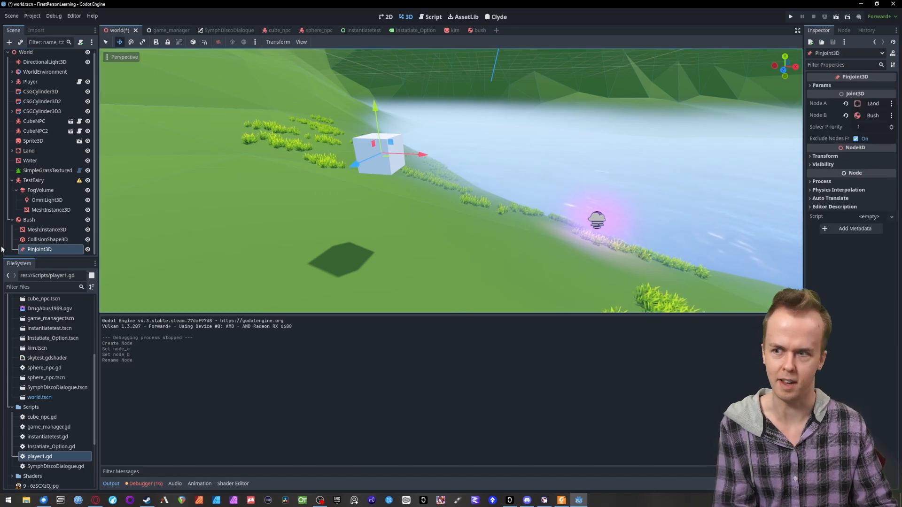
pyautogui.click(49, 220)
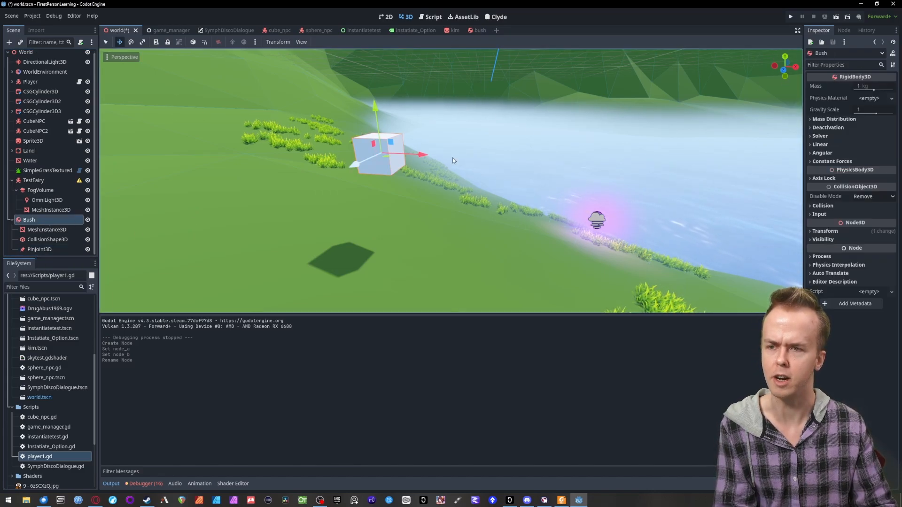
pyautogui.click(41, 250)
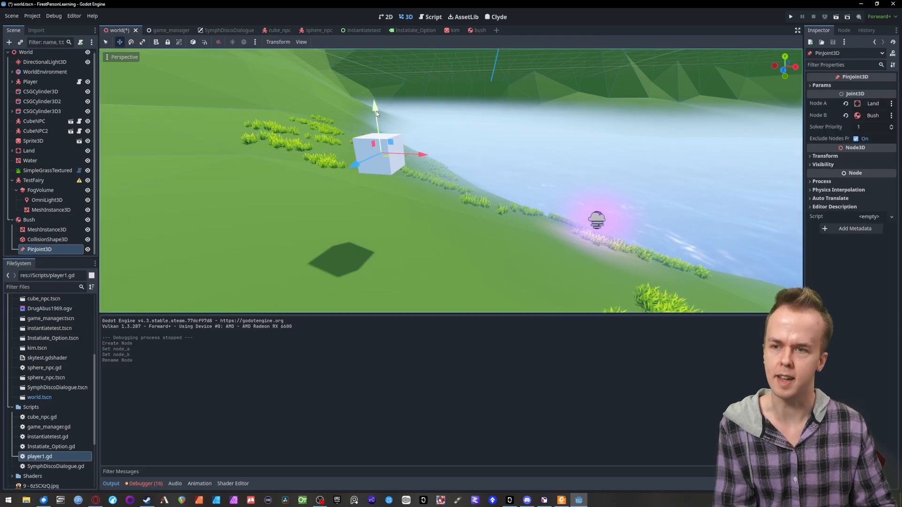
pyautogui.moveTo(376, 116); pyautogui.dragTo(364, 26)
pyautogui.moveTo(574, 148); pyautogui.dragTo(574, 148, button='right')
# - Save the world scene and run the project to test how the pinned box swings when walked into, then stop the game
pyautogui.hotkey('ctrl', 's')
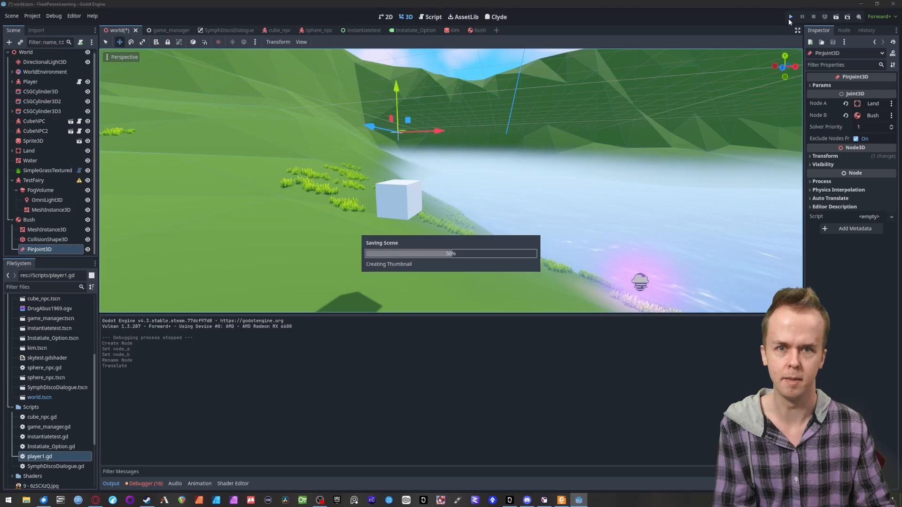
pyautogui.press('F5')
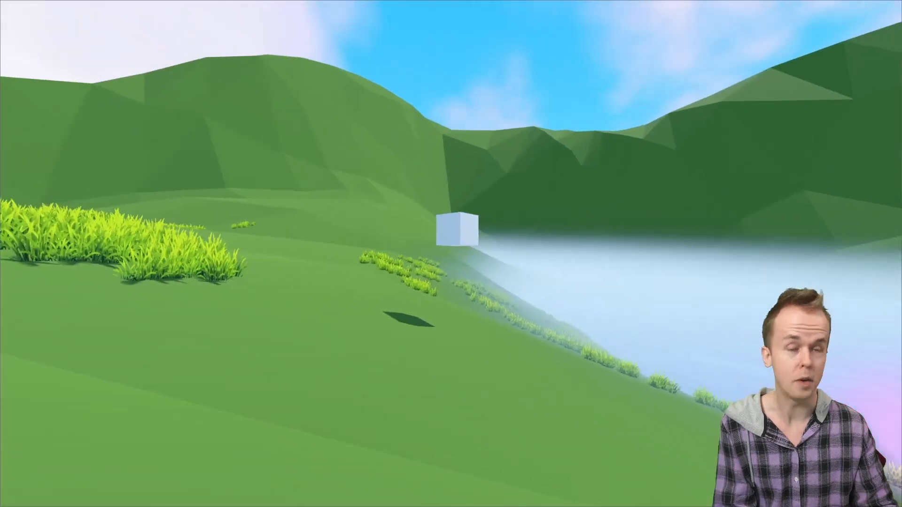
pyautogui.press('w')
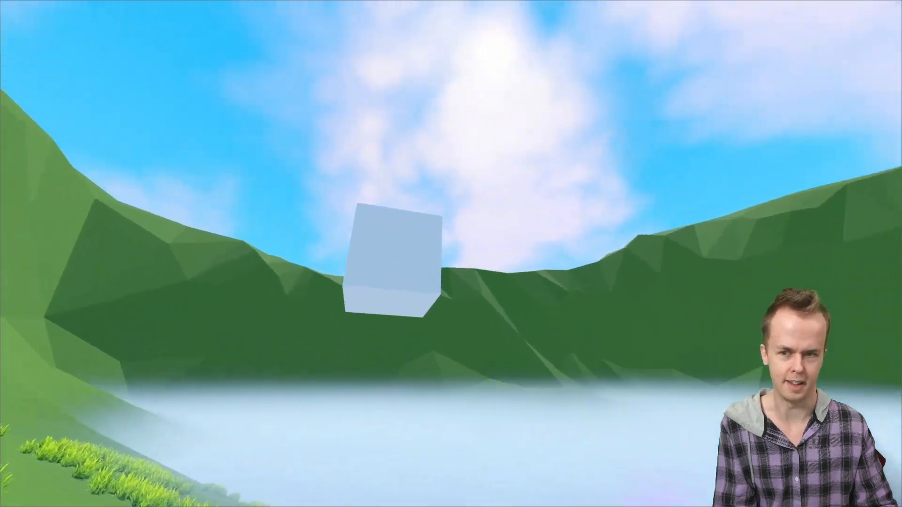
pyautogui.press('s')
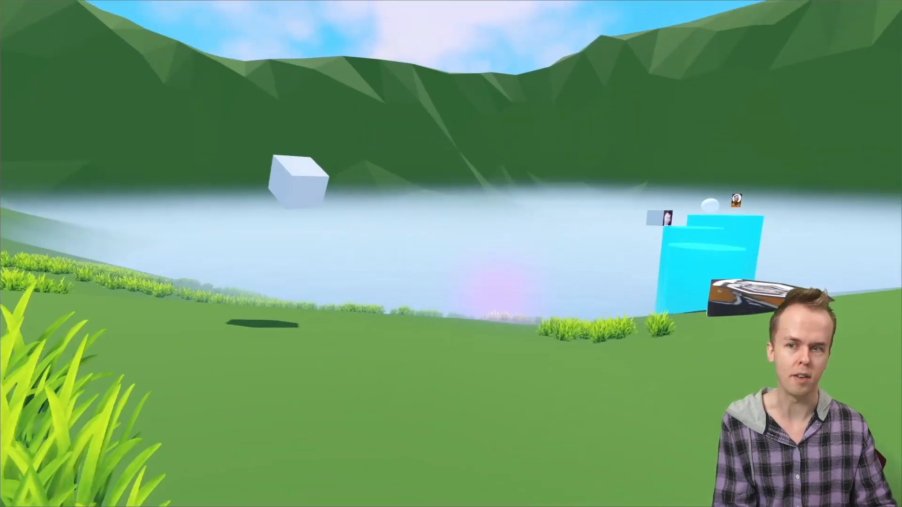
pyautogui.press('a')
pyautogui.press('a')
pyautogui.press('w')
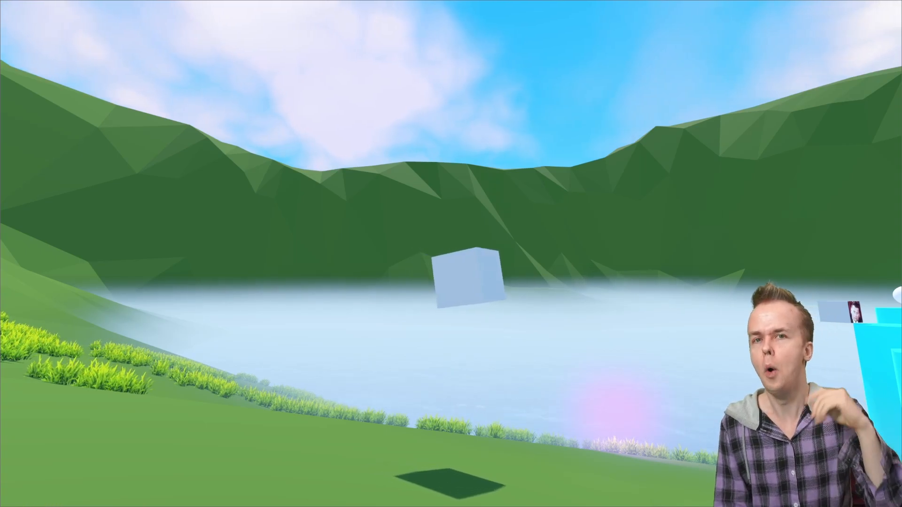
pyautogui.press('Escape')
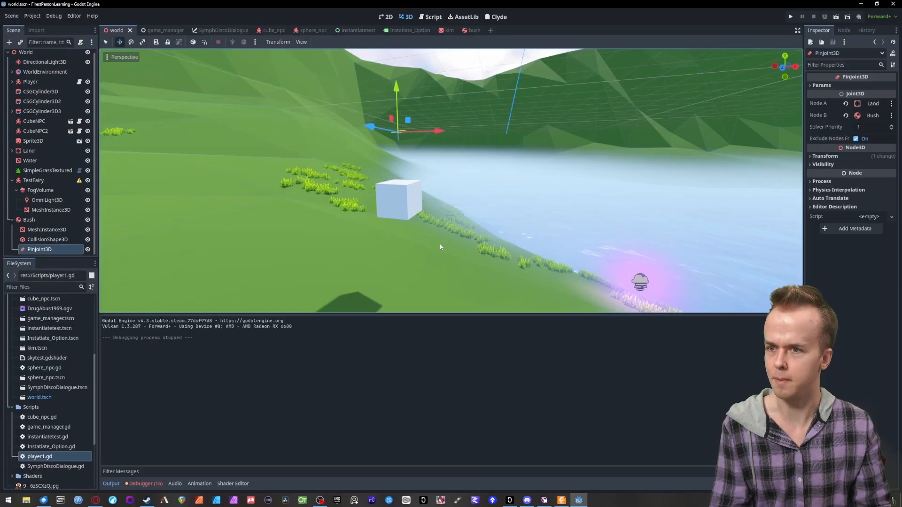
pyautogui.moveTo(440, 247); pyautogui.dragTo(443, 261, button='right')
pyautogui.press('s')
pyautogui.press('a')
pyautogui.press('d')
pyautogui.press('w')
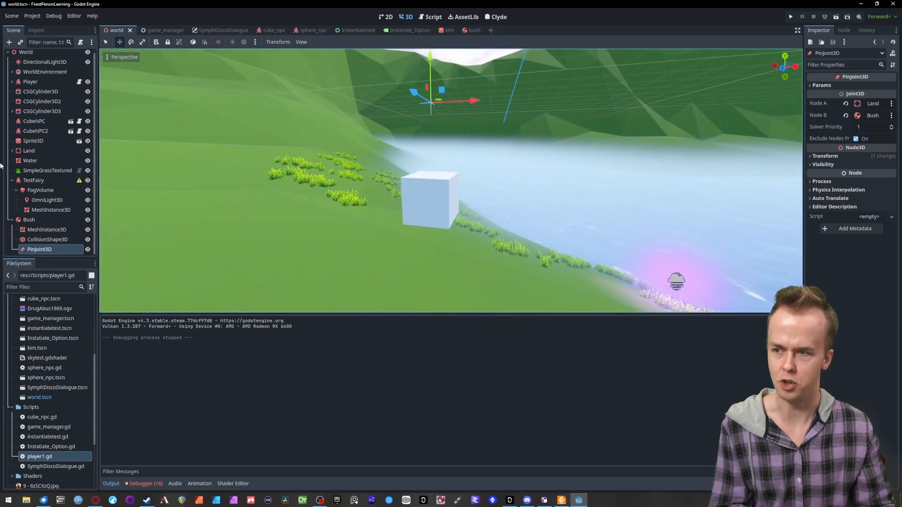
pyautogui.moveTo(348, 236); pyautogui.dragTo(338, 245, button='right')
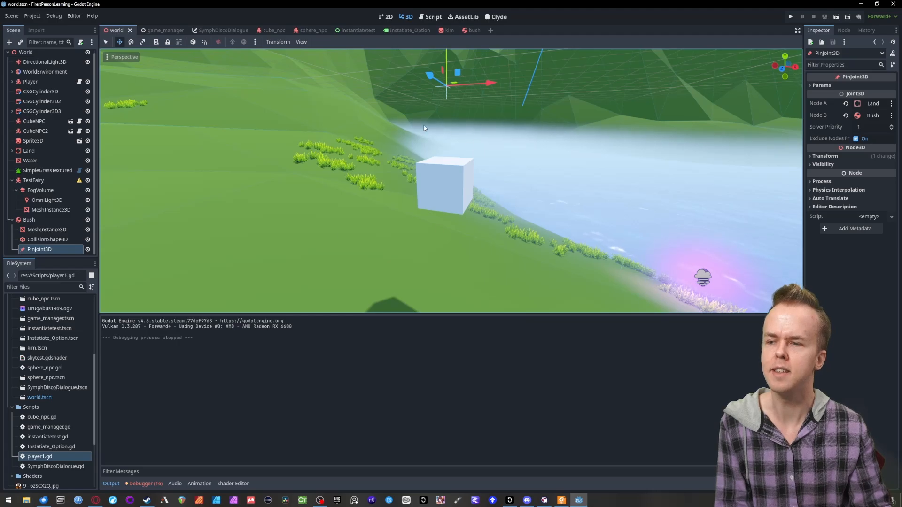
# - Delete the PinJoint3D node from under Bush
pyautogui.click(40, 240)
pyautogui.click(43, 250)
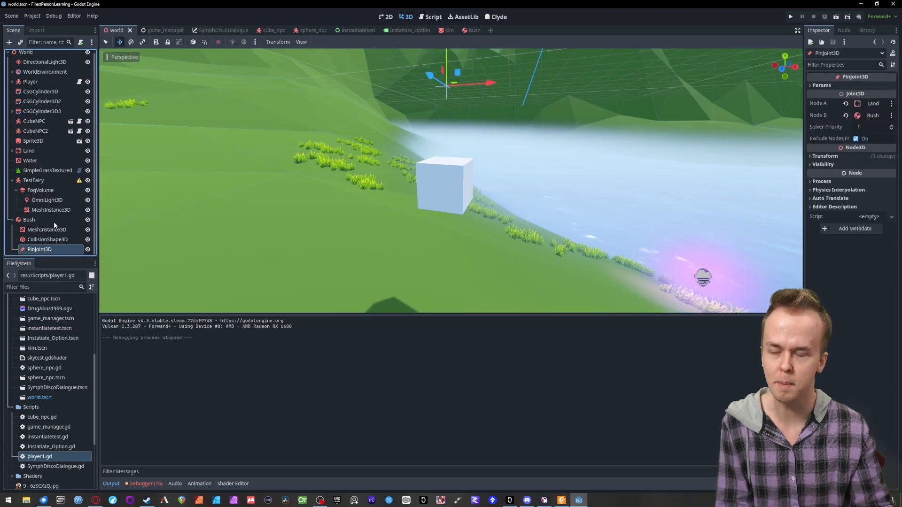
pyautogui.press('Delete')
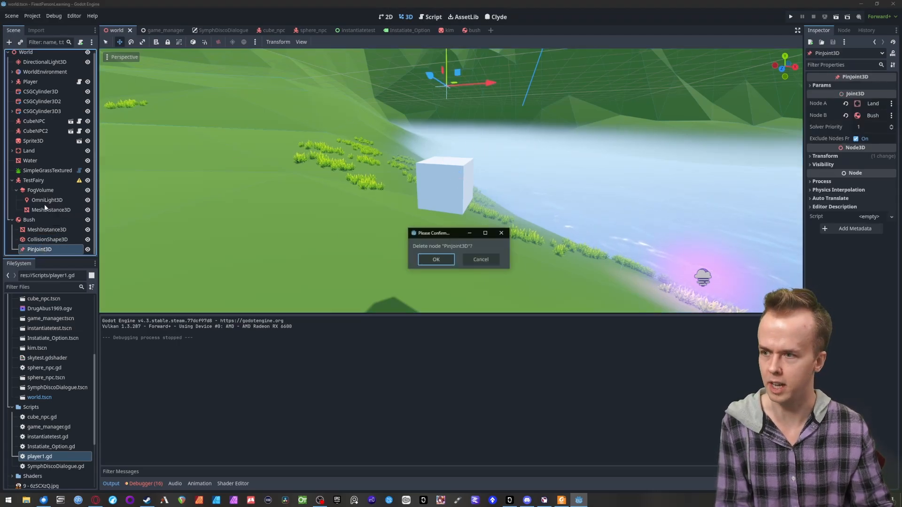
pyautogui.click(432, 260)
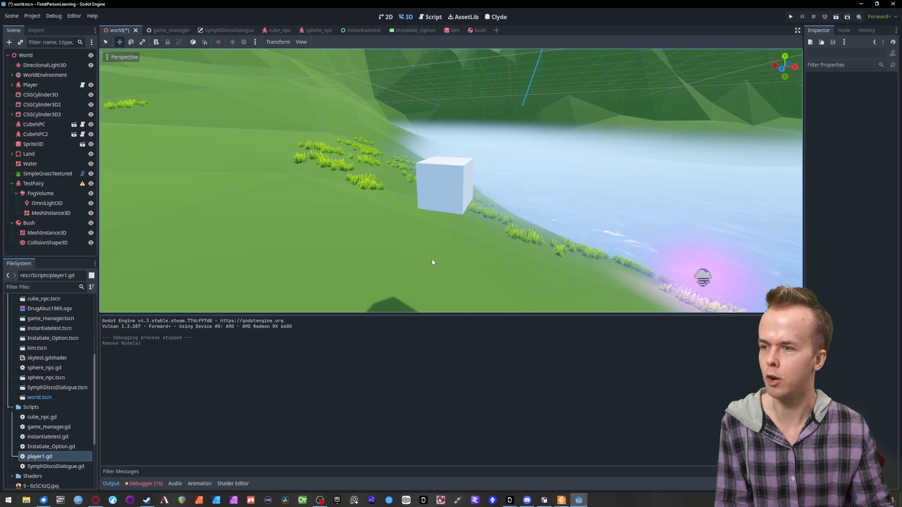
# - Add a Generic6DOFJoint3D node as a child of Bush
pyautogui.click(29, 223)
pyautogui.click(9, 42)
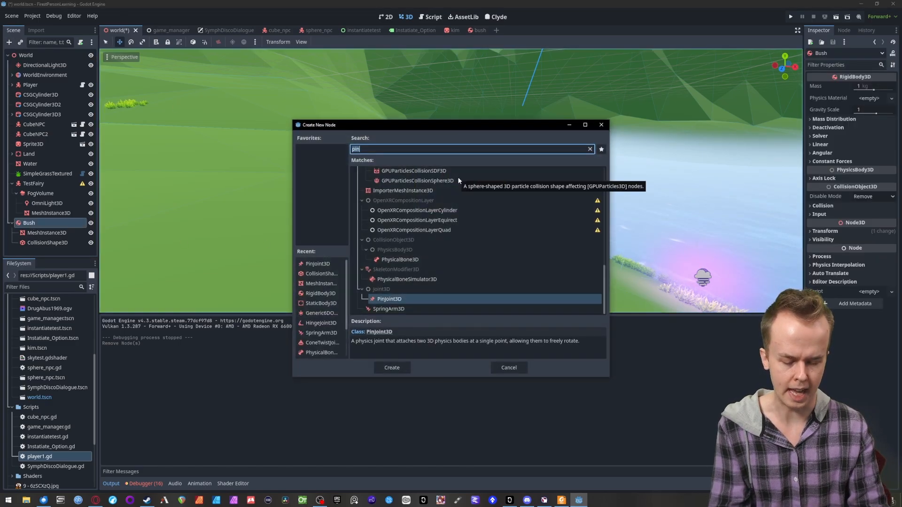
pyautogui.write('join')
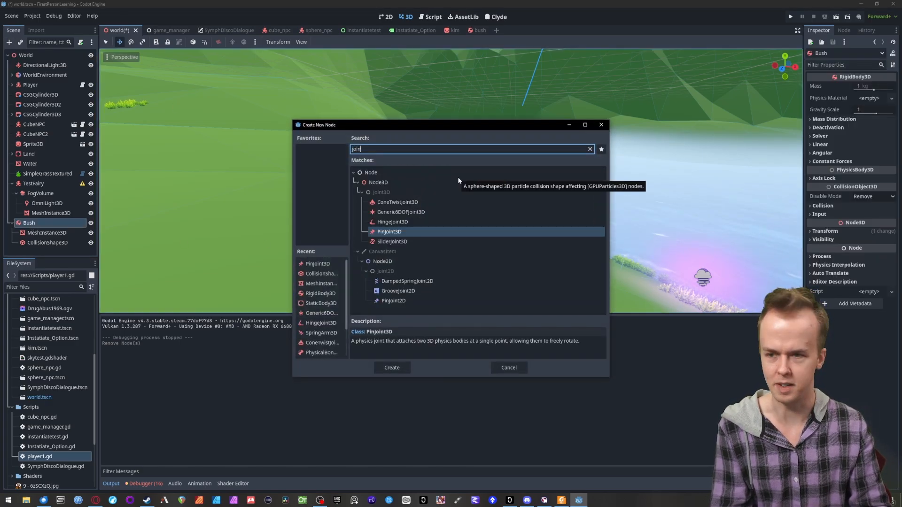
pyautogui.click(405, 213)
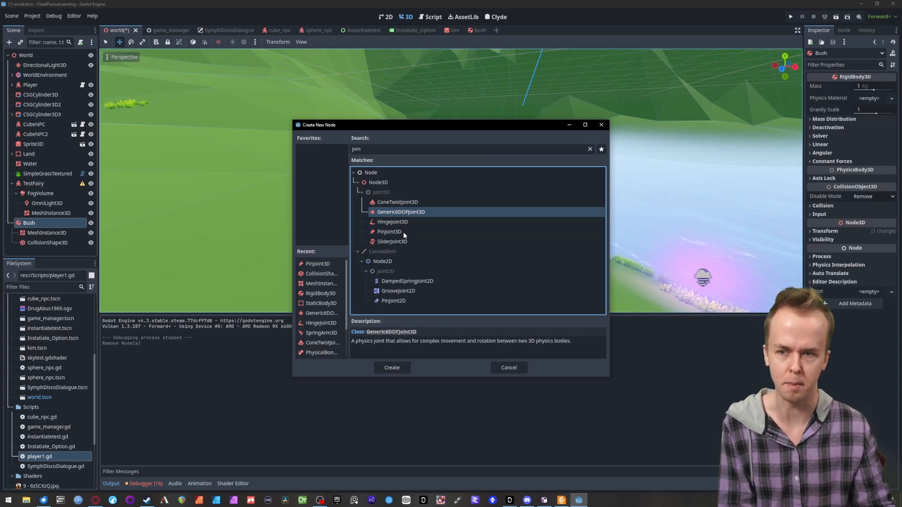
pyautogui.click(392, 369)
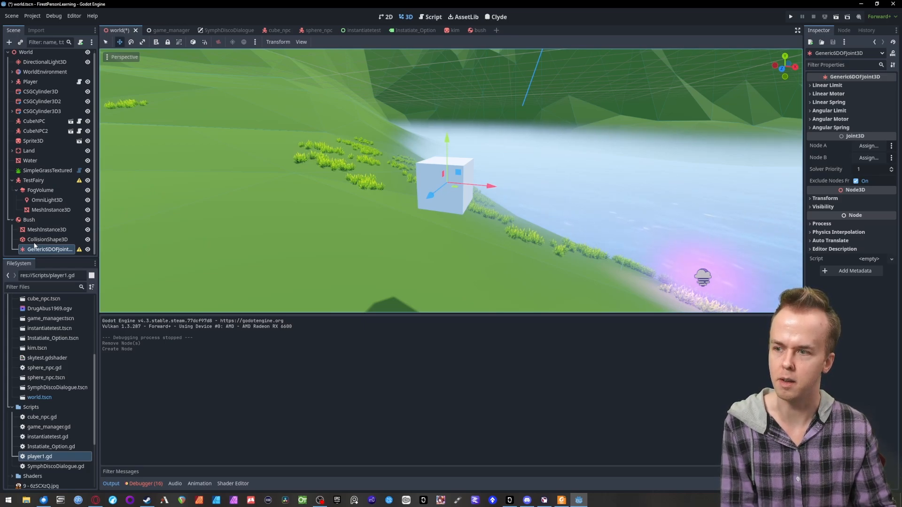
# - Assign Land as Node A and Bush as Node B of the Generic6DOFJoint3D
pyautogui.click(862, 147)
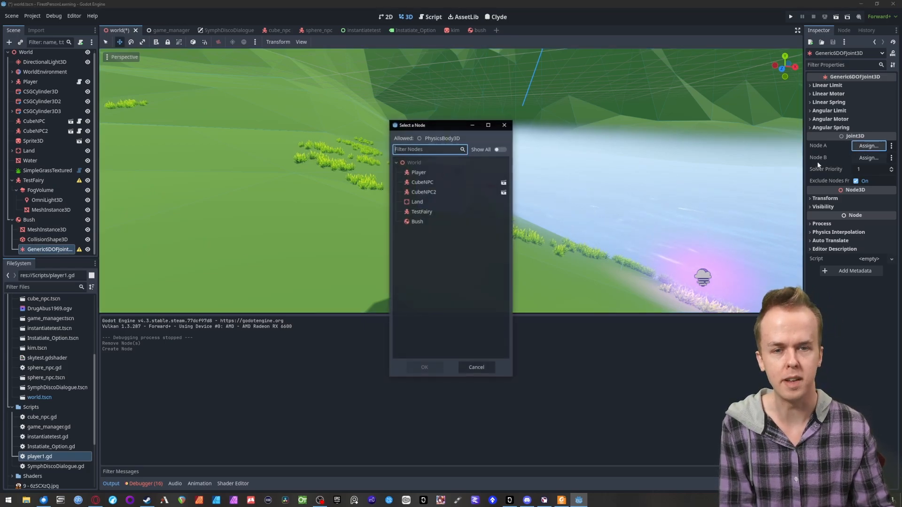
pyautogui.click(427, 201)
pyautogui.click(424, 368)
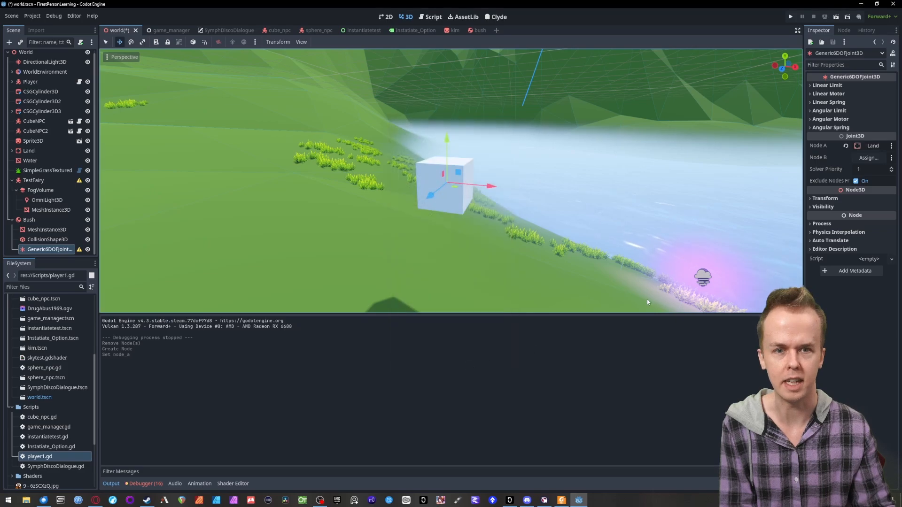
pyautogui.click(867, 157)
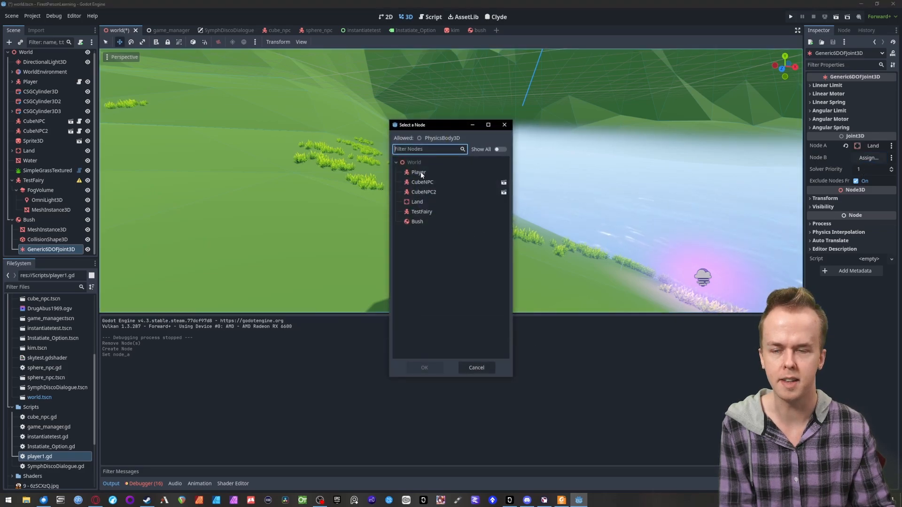
pyautogui.click(412, 222)
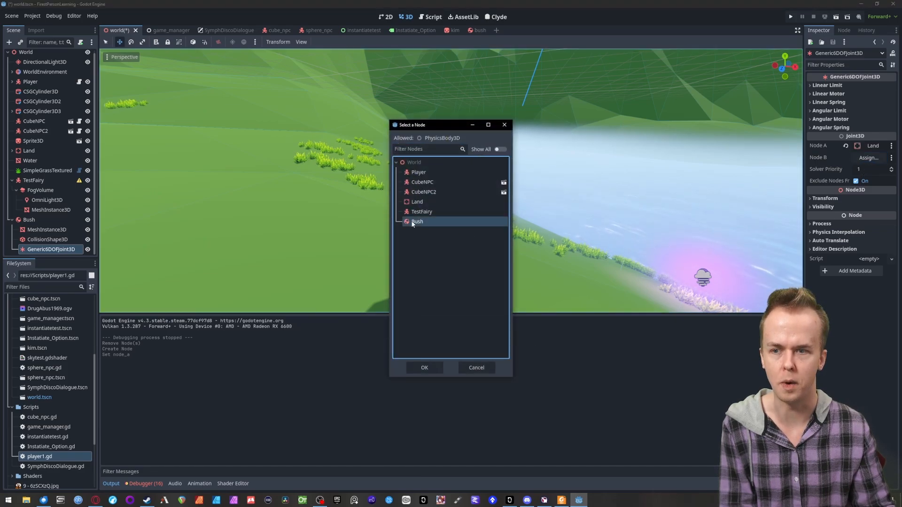
pyautogui.click(424, 368)
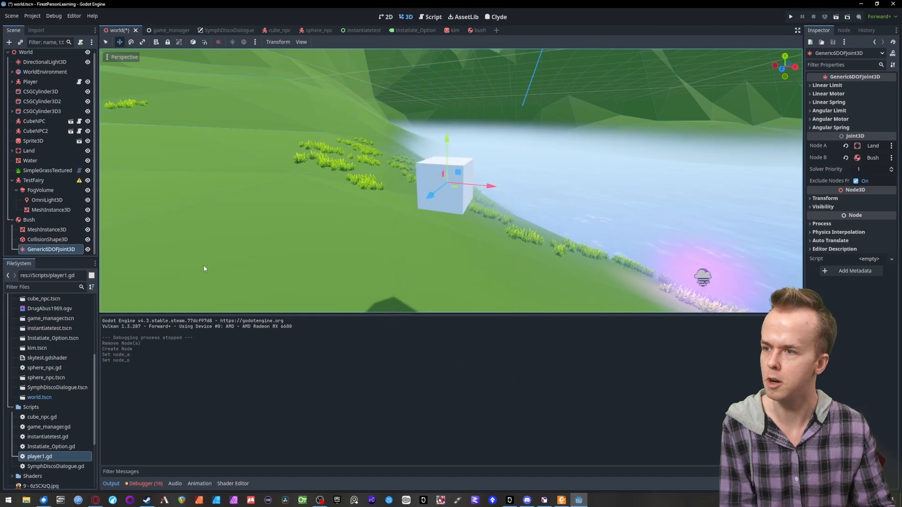
# - Lower the Generic6DOFJoint3D along the vertical axis to a point just below the box
pyautogui.moveTo(449, 139); pyautogui.dragTo(449, 277)
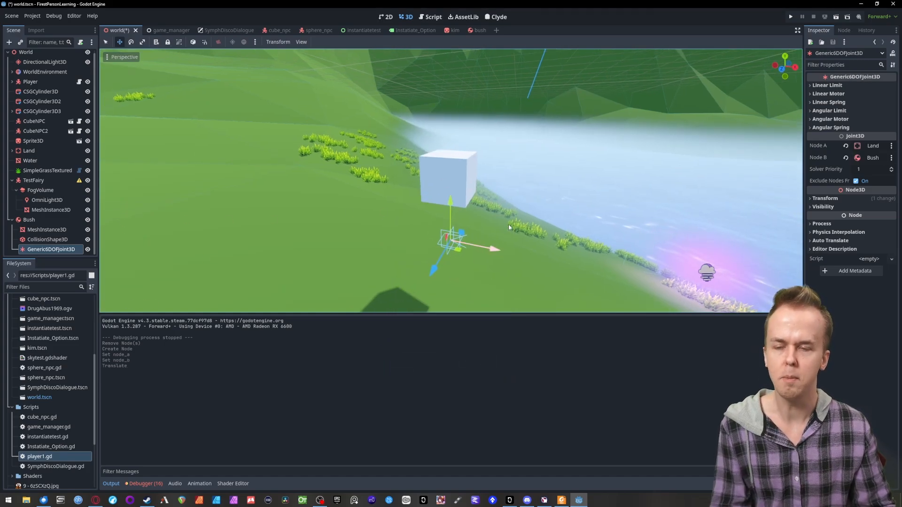
pyautogui.moveTo(508, 224); pyautogui.dragTo(499, 132, button='right')
pyautogui.press('w')
pyautogui.press('w')
pyautogui.press('s')
pyautogui.press('w')
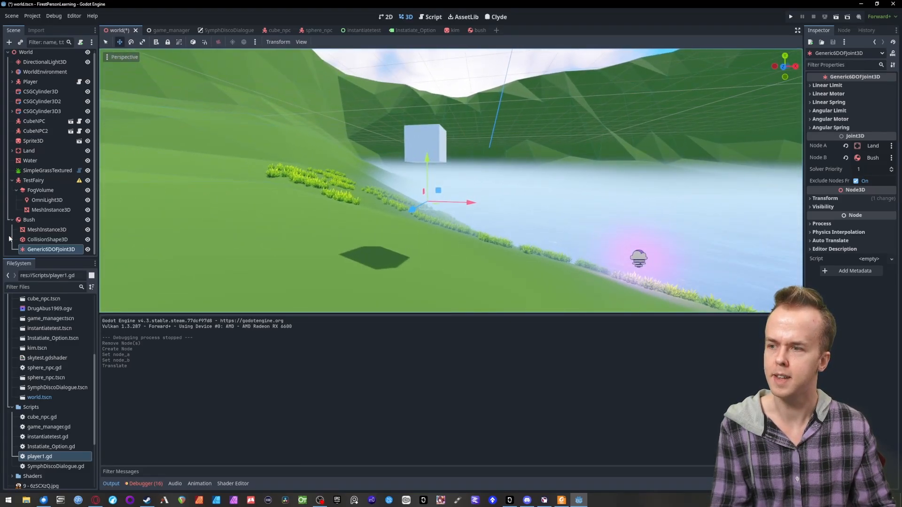
# - Lower the Bush body along the vertical axis so the box floats closer to the grassy slope
pyautogui.click(28, 220)
pyautogui.moveTo(425, 112); pyautogui.dragTo(418, 174)
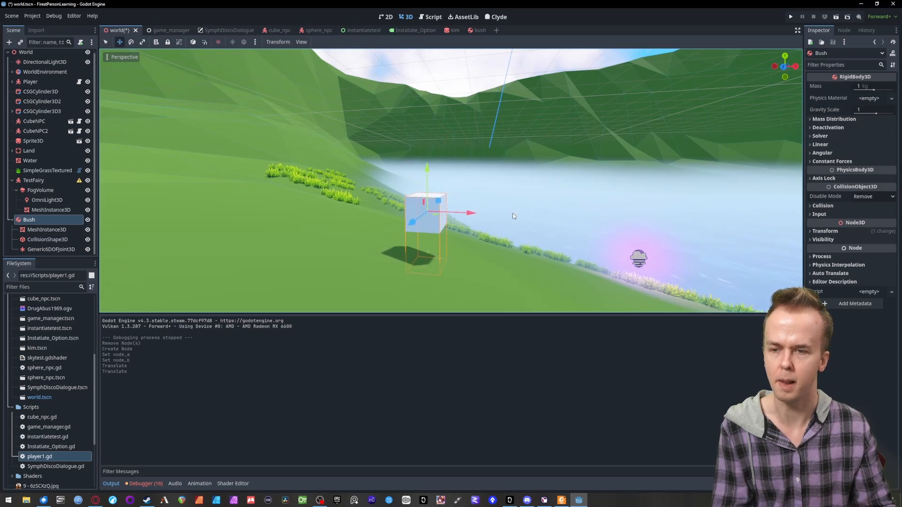
pyautogui.moveTo(512, 213); pyautogui.dragTo(520, 249, button='right')
pyautogui.press('w')
pyautogui.press('s')
pyautogui.press('w')
pyautogui.moveTo(553, 89); pyautogui.dragTo(553, 96, button='right')
# - Save the scene and playtest the Generic6DOFJoint3D by walking into the floating box and backing off, then quit the game
pyautogui.hotkey('ctrl', 's')
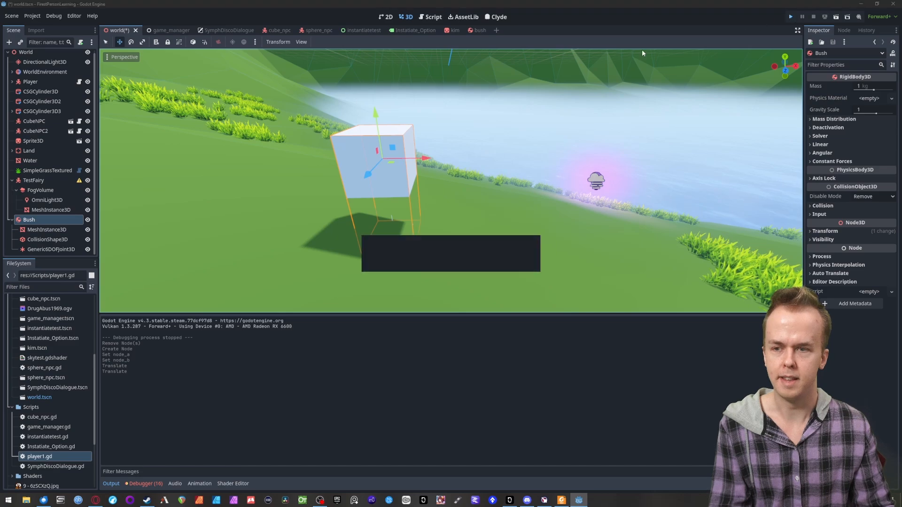
pyautogui.press('F5')
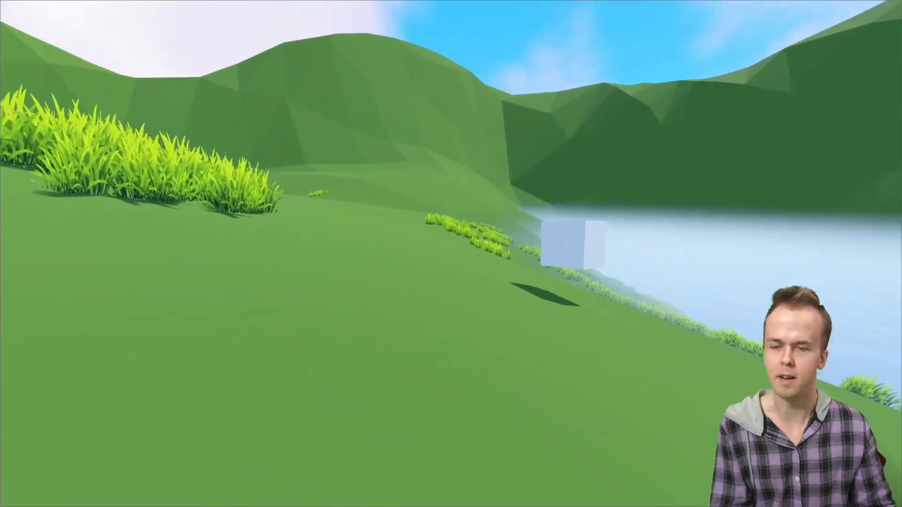
pyautogui.press('w')
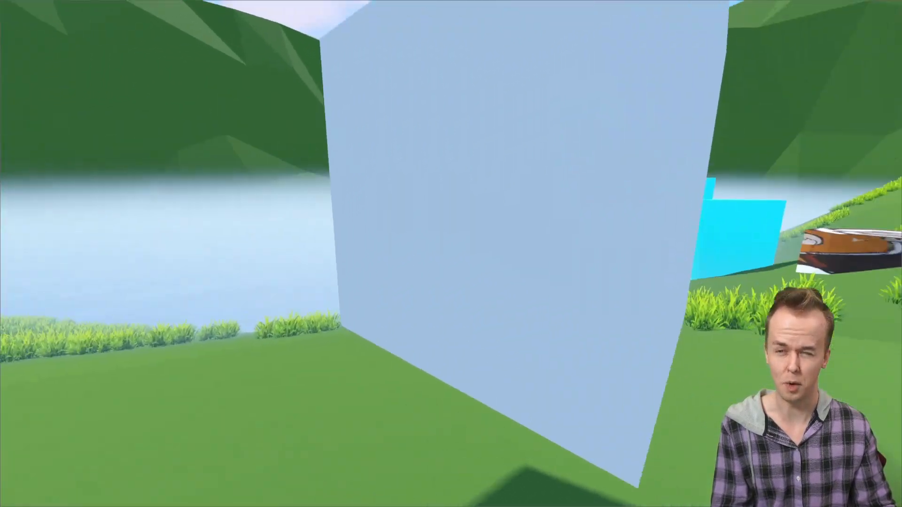
pyautogui.press('s')
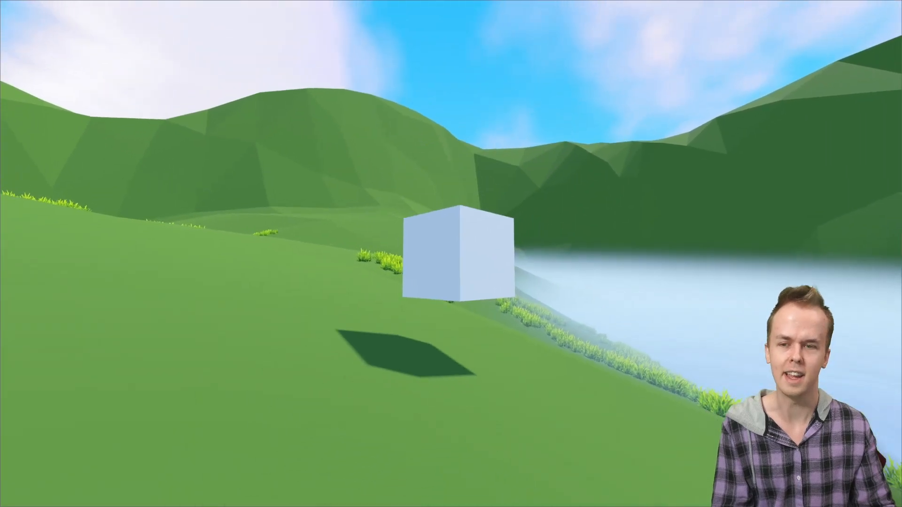
pyautogui.press('s')
pyautogui.press('a')
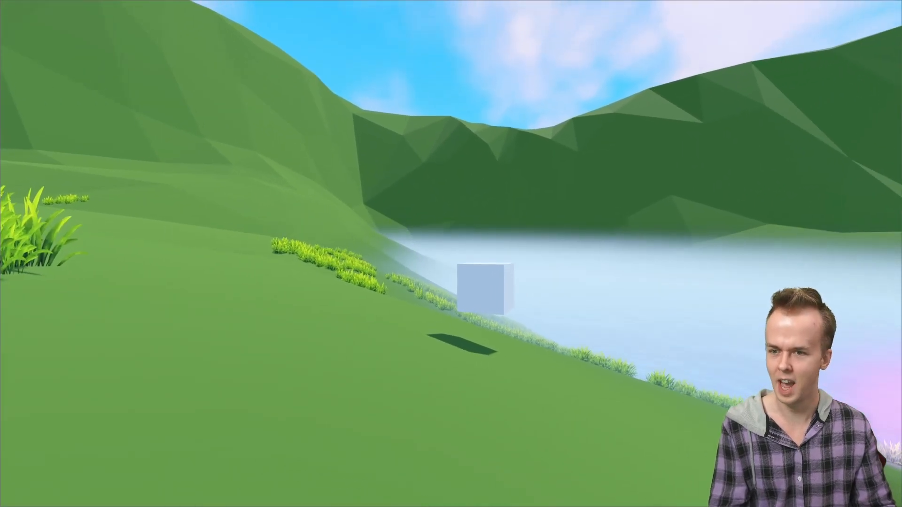
pyautogui.press('Escape')
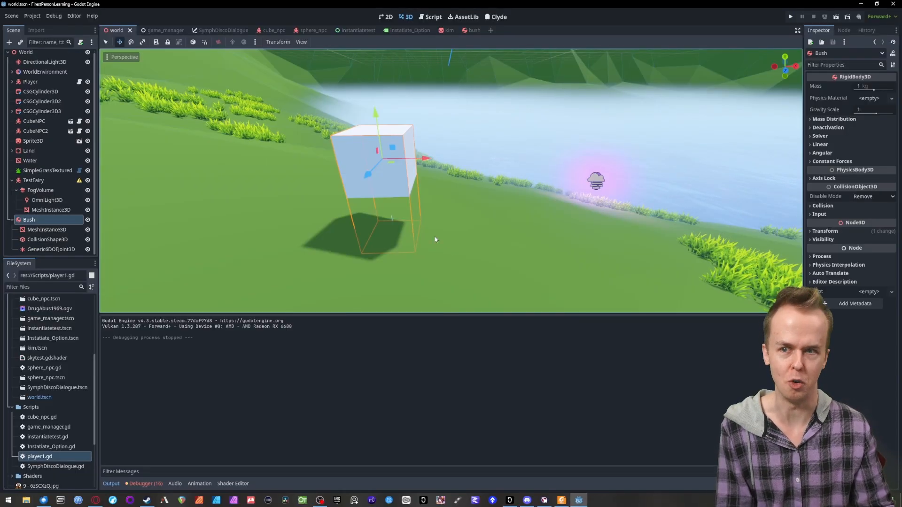
# - Set the Angular Limit upper angle of the Generic6DOFJoint3D to 30° on both the X and Z axes
pyautogui.click(39, 249)
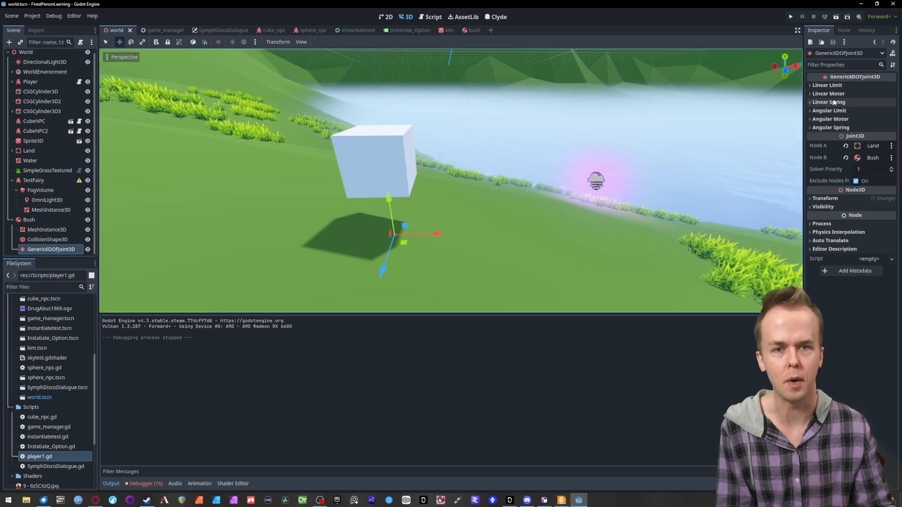
pyautogui.click(810, 111)
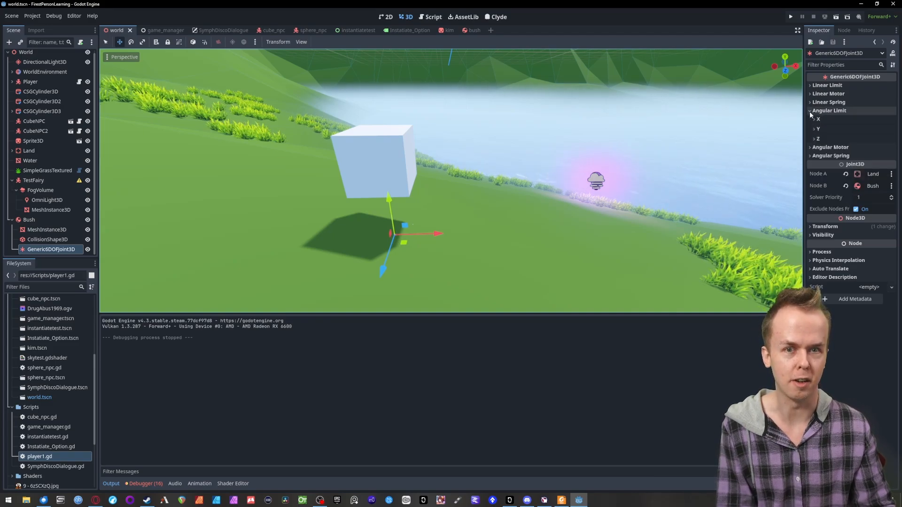
pyautogui.click(813, 119)
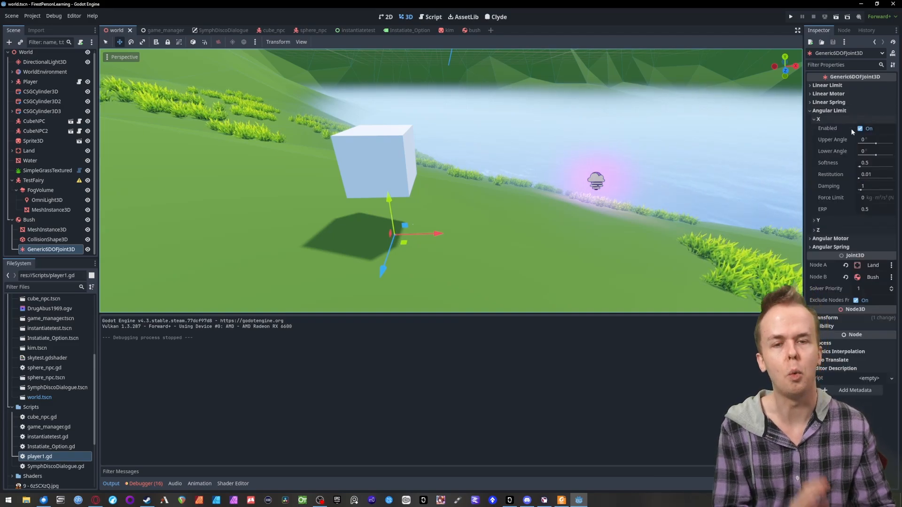
pyautogui.click(863, 140)
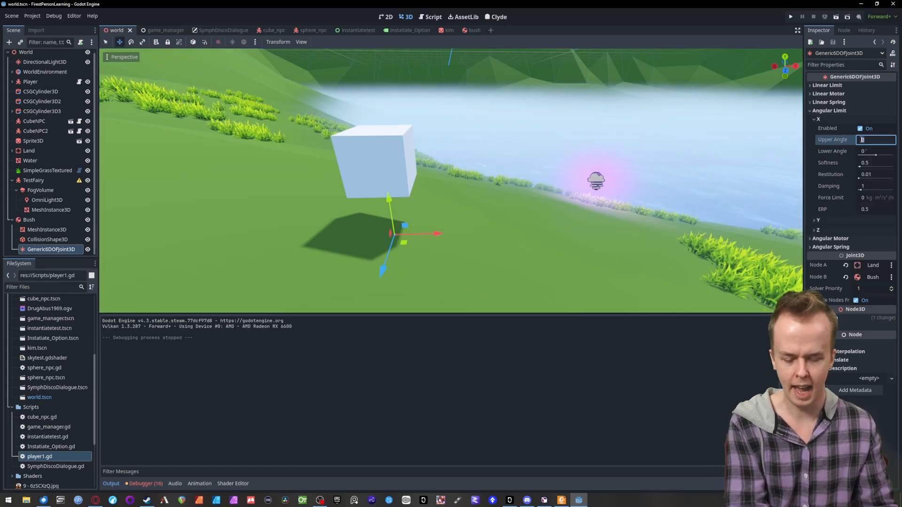
pyautogui.write('30')
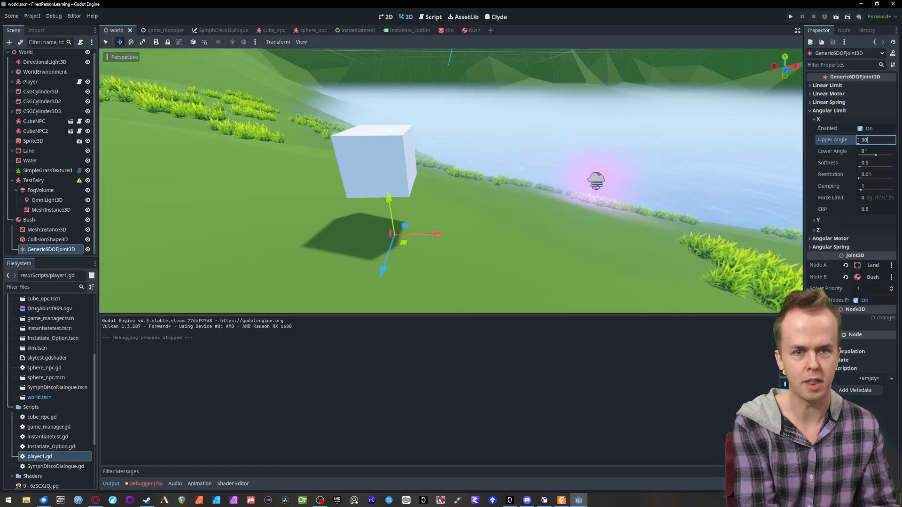
pyautogui.click(815, 231)
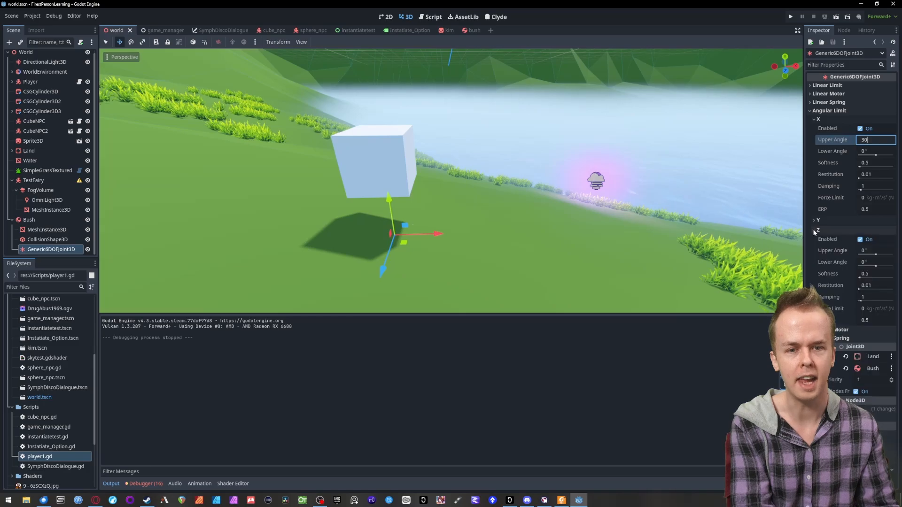
pyautogui.click(869, 251)
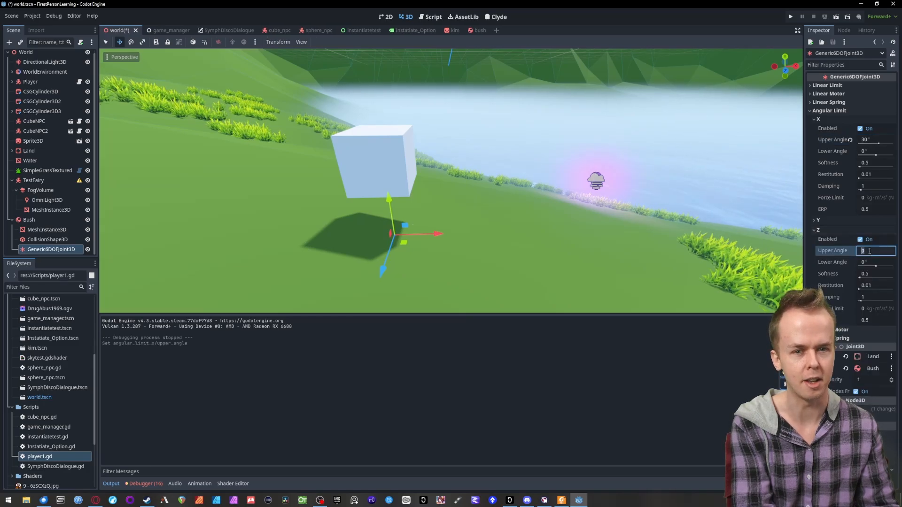
pyautogui.write('30')
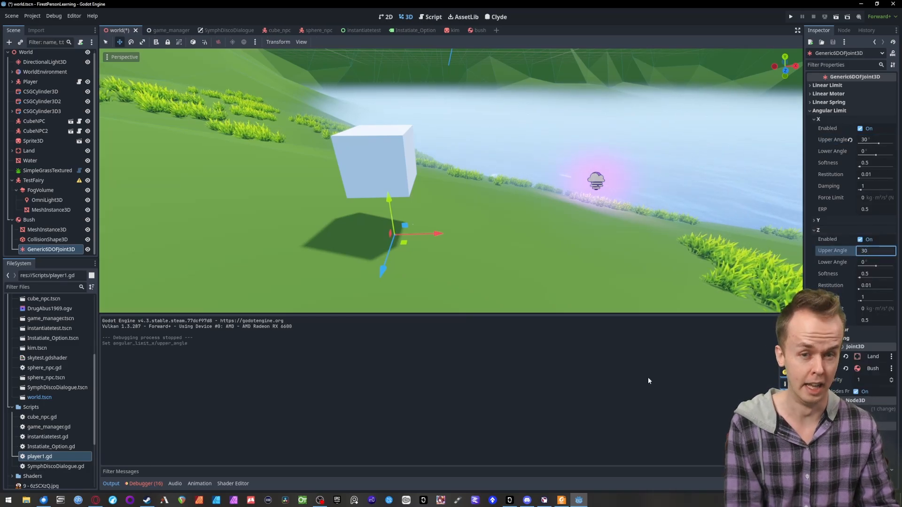
pyautogui.press('Return')
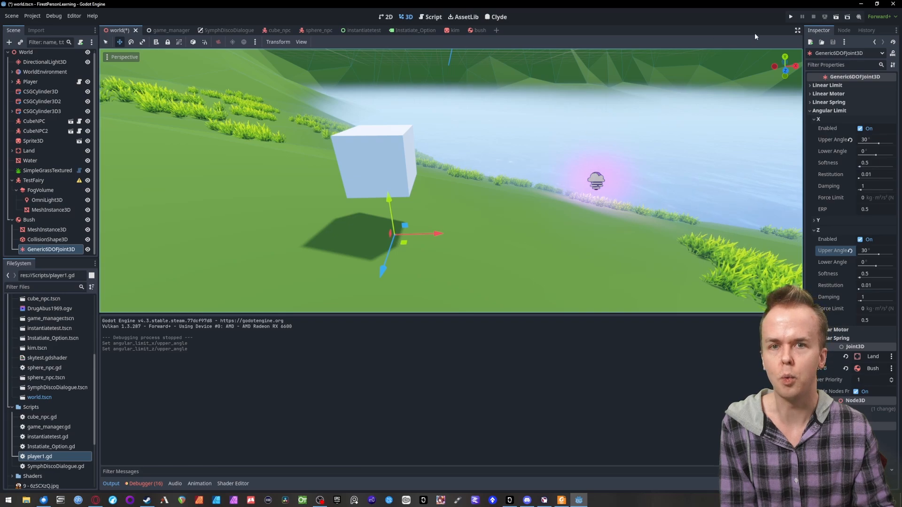
# - Run the game, bump into the box from several sides to test the angular limits, and quit
pyautogui.click(791, 16)
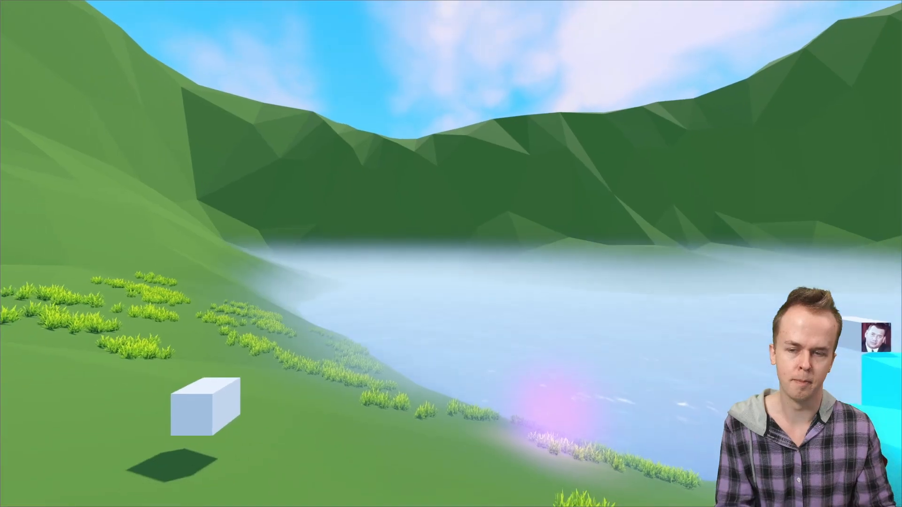
pyautogui.press('w')
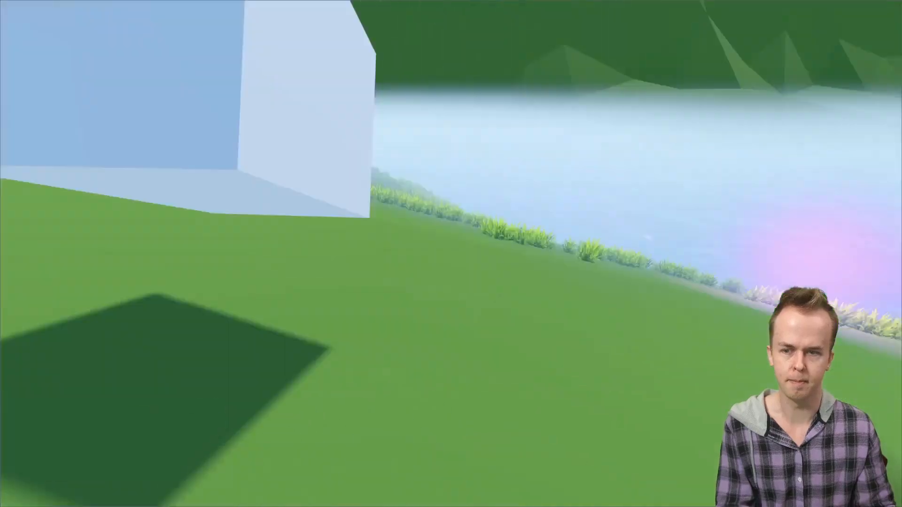
pyautogui.press('d')
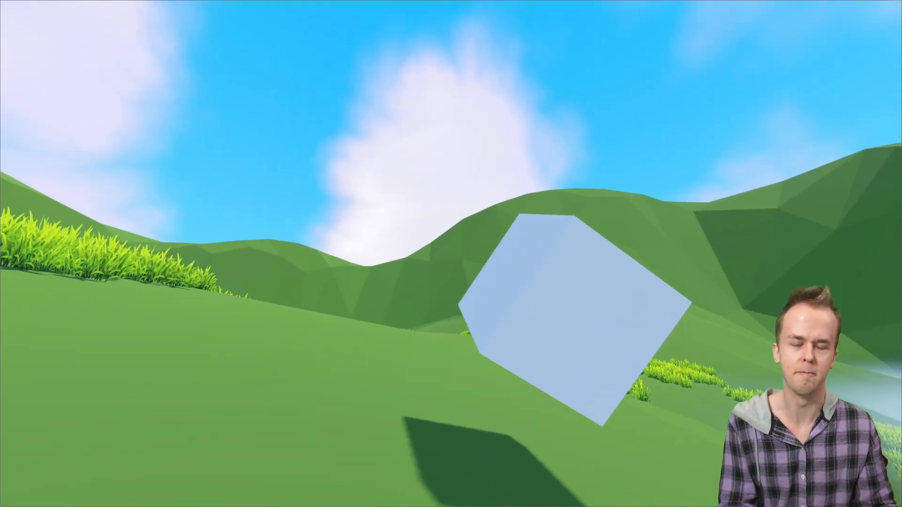
pyautogui.press('a')
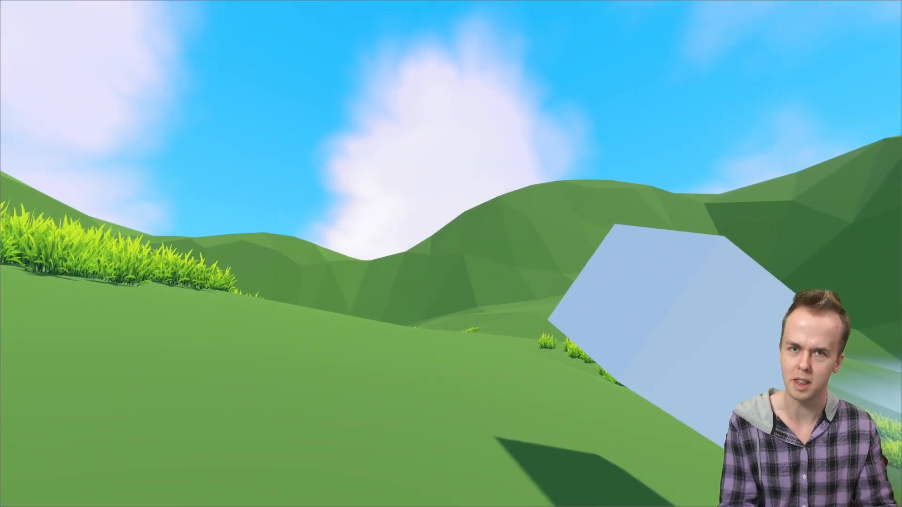
pyautogui.press('a')
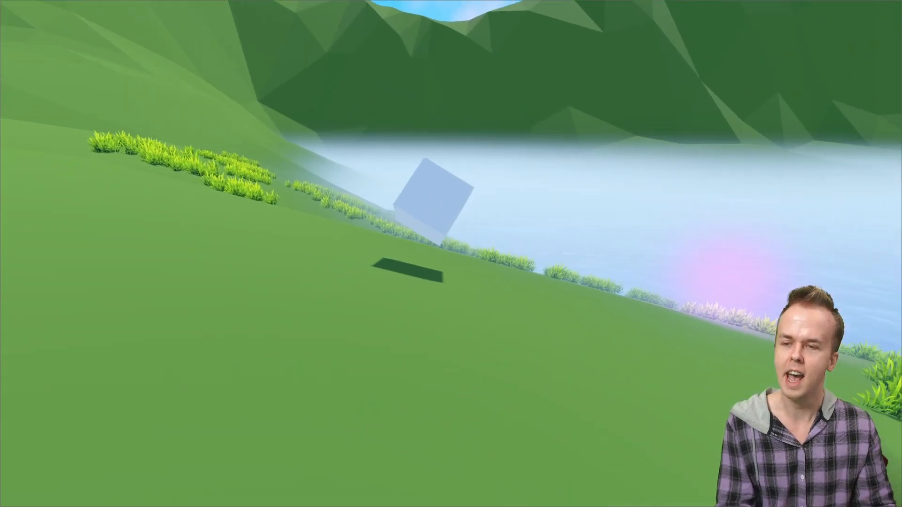
pyautogui.press('Escape')
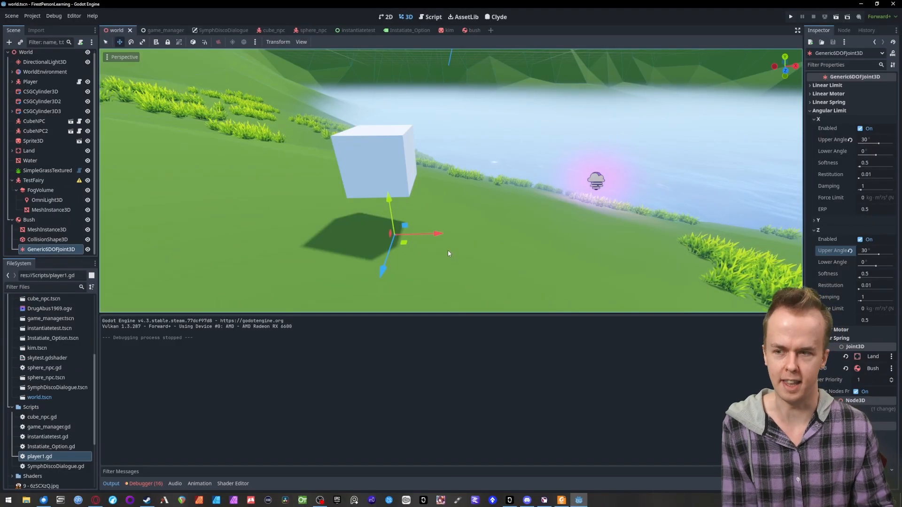
# - Set the Gravity Scale of the Bush body to -1 and save the scene
pyautogui.click(813, 230)
pyautogui.click(814, 119)
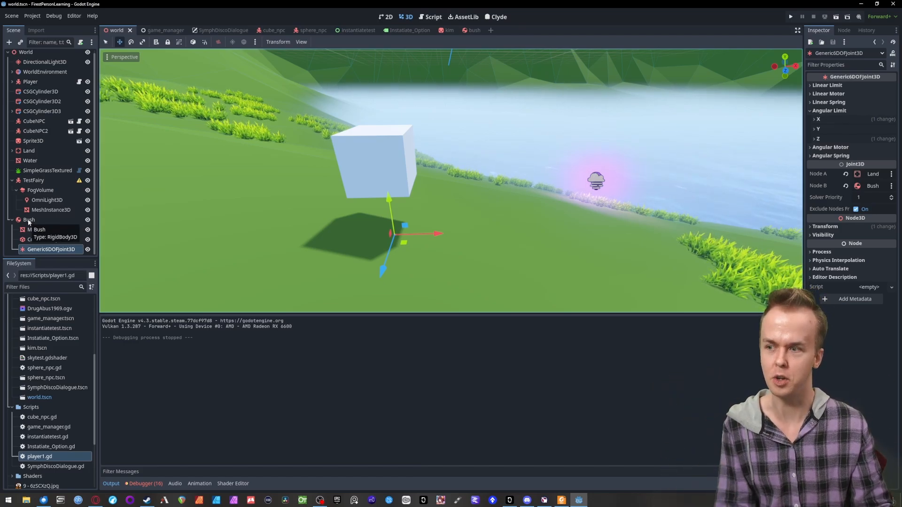
pyautogui.click(29, 221)
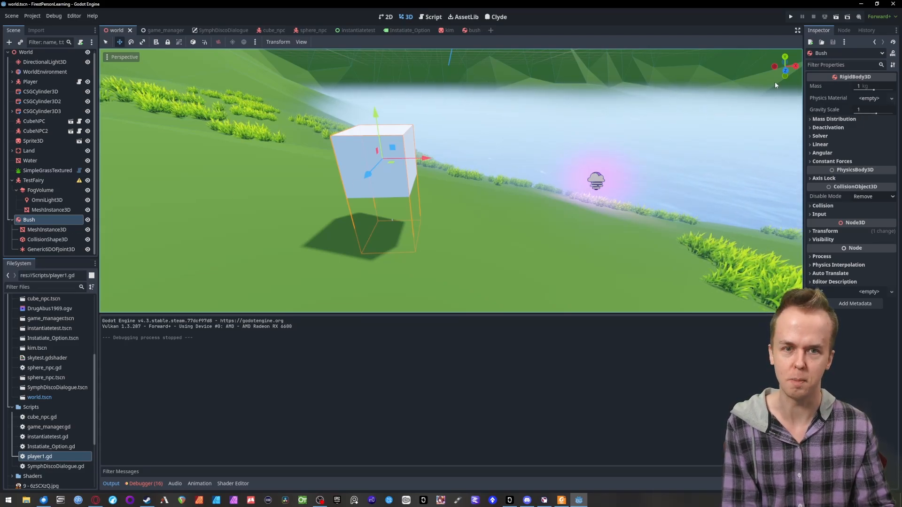
pyautogui.click(866, 110)
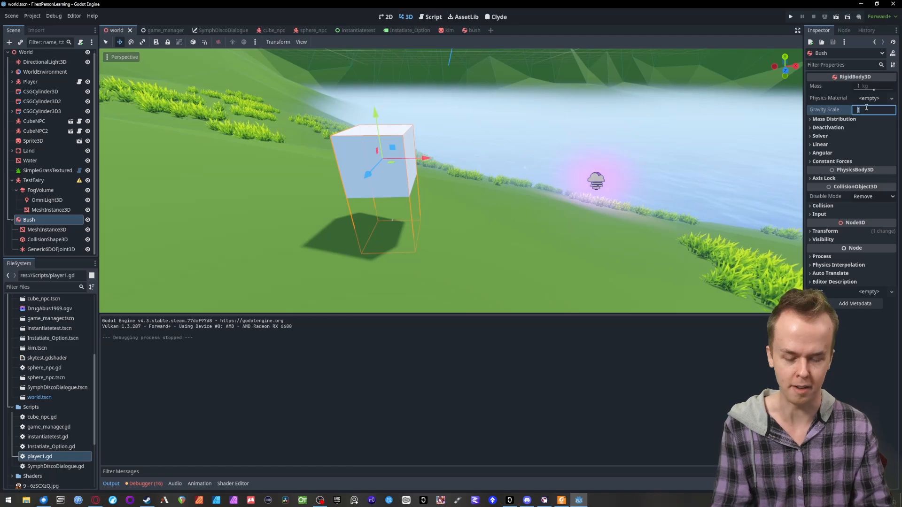
pyautogui.press('Return')
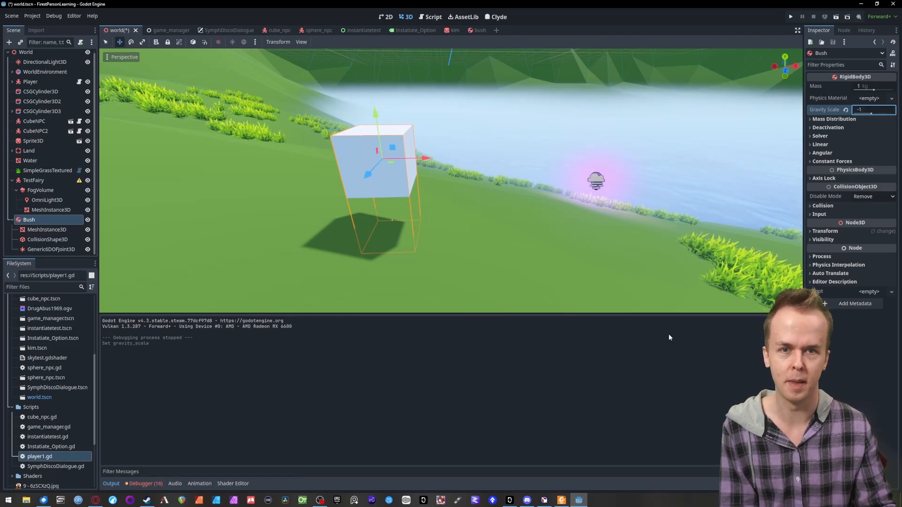
pyautogui.hotkey('ctrl', 's')
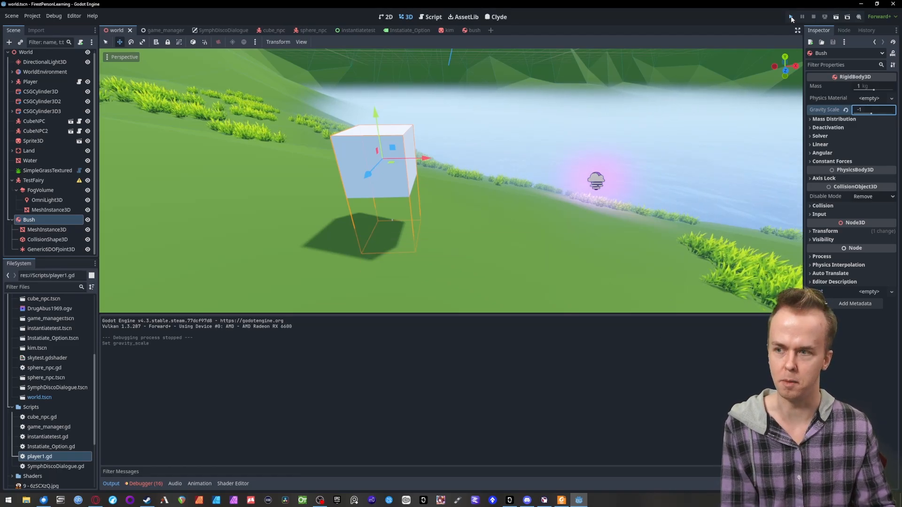
# - Playtest the box with inverted gravity by repeatedly walking into it, and return to the editor
pyautogui.click(791, 17)
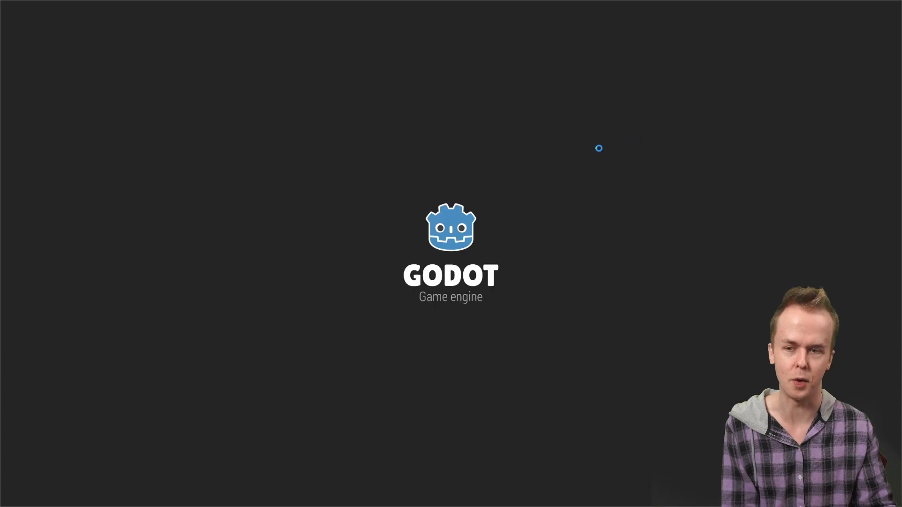
pyautogui.press('w')
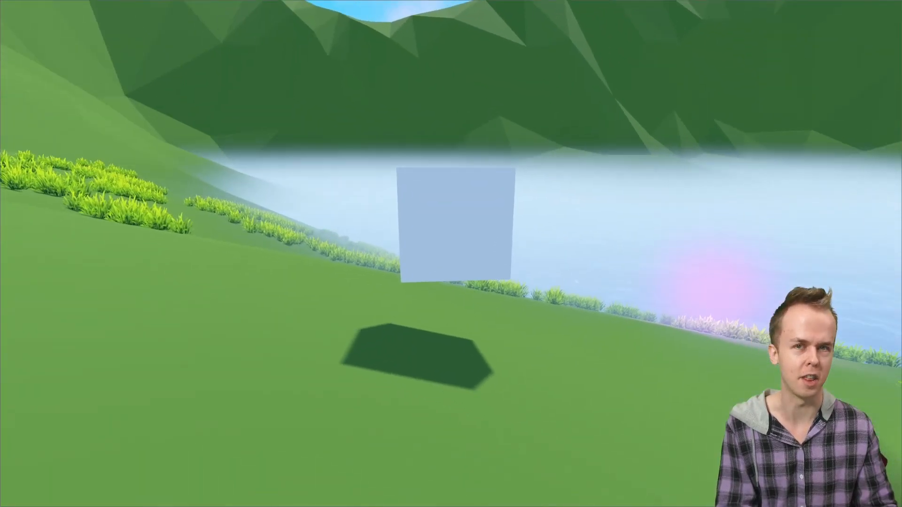
pyautogui.press('w')
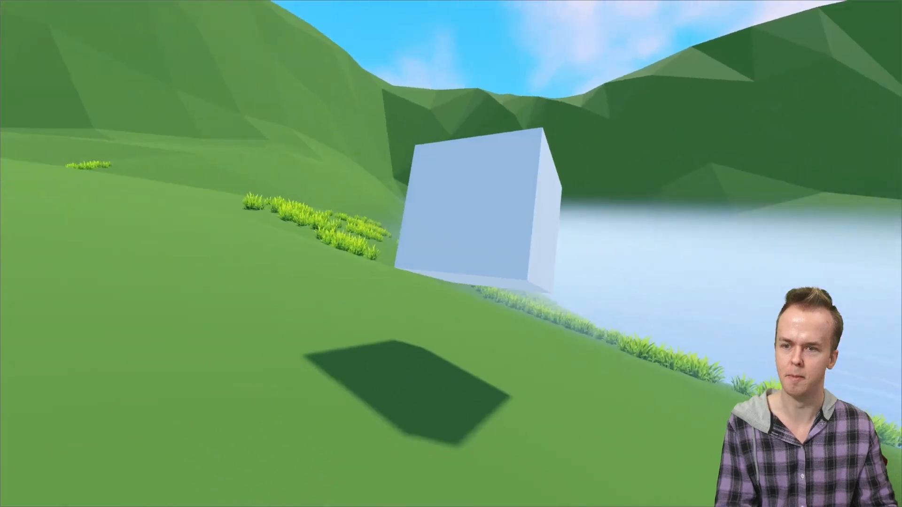
pyautogui.press('w')
pyautogui.press('w')
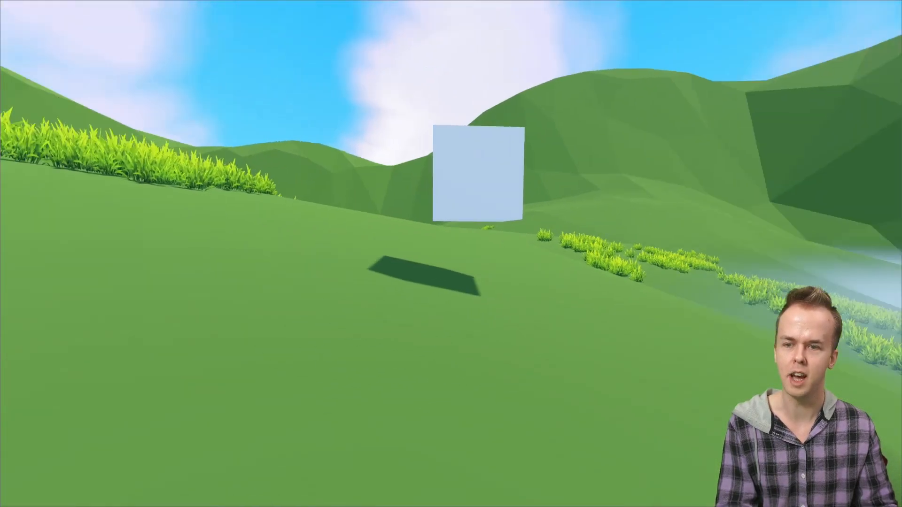
pyautogui.press('w')
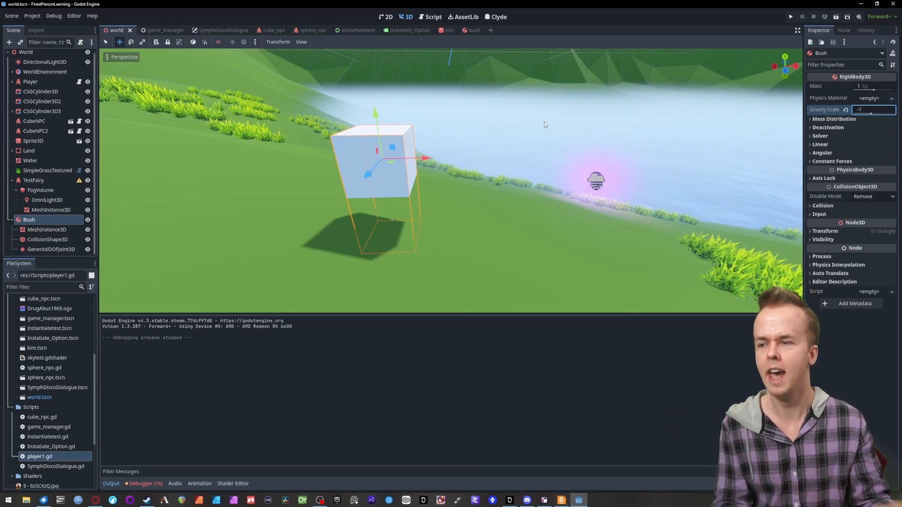
# - Set the Bush body's mass to 10 kg and its angular damp to 1
pyautogui.click(52, 249)
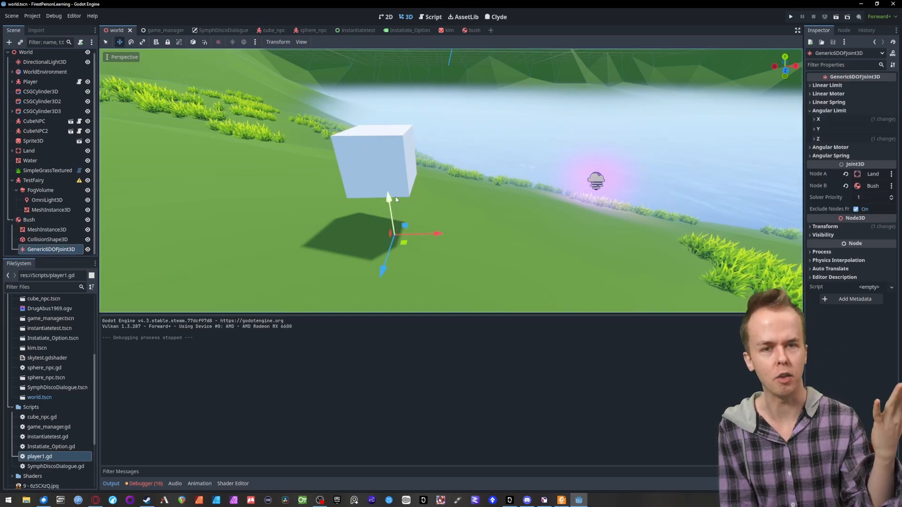
pyautogui.click(46, 220)
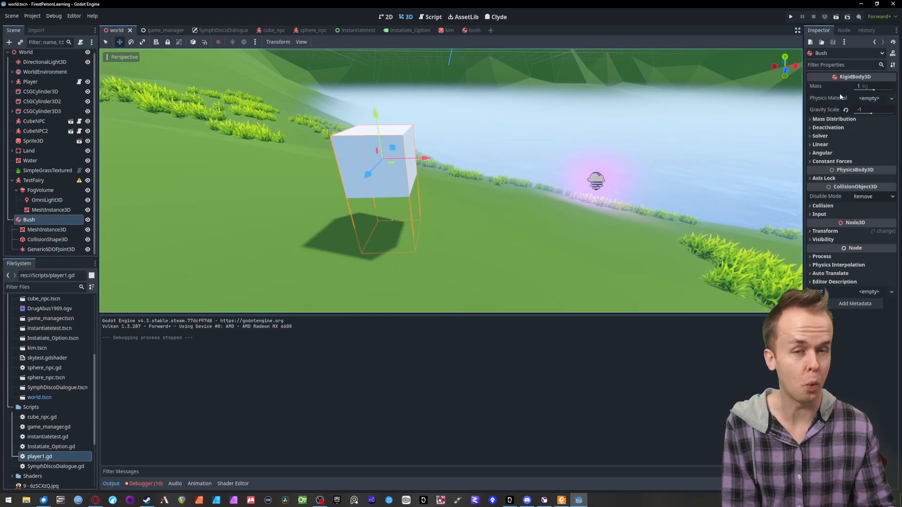
pyautogui.click(860, 86)
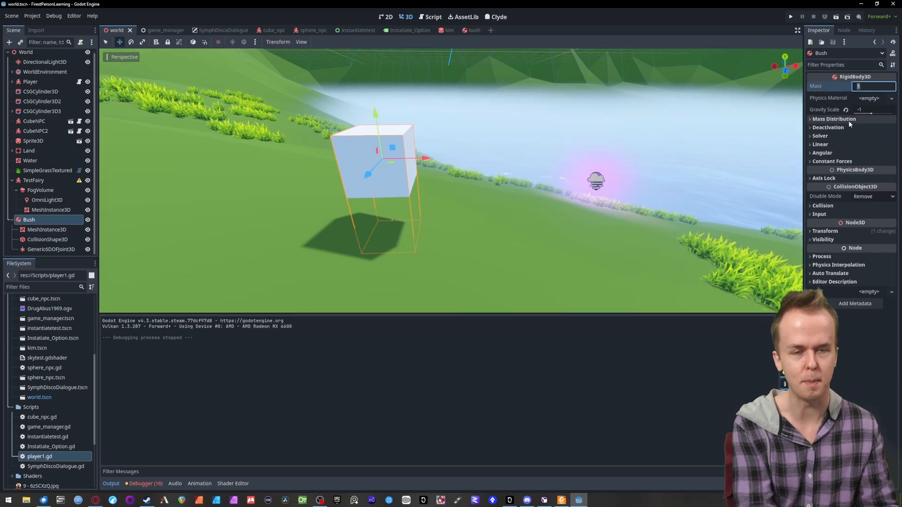
pyautogui.click(822, 153)
pyautogui.click(866, 194)
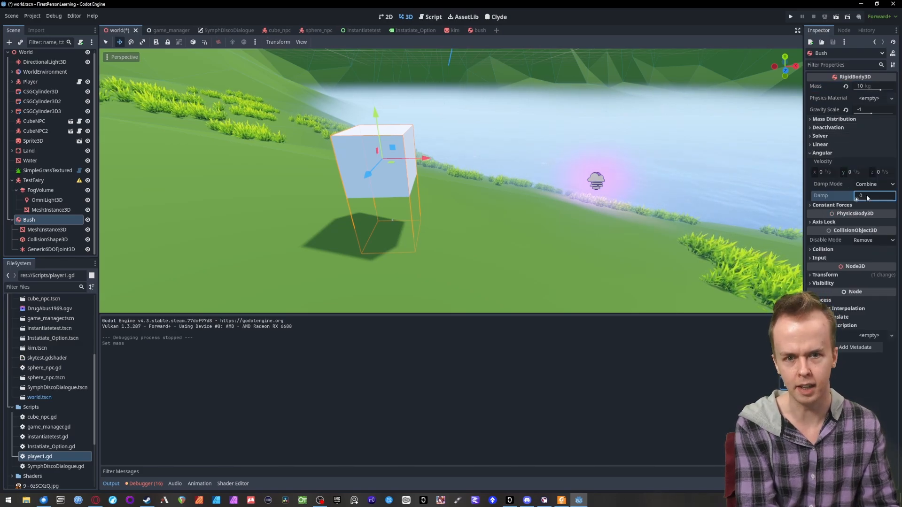
# - Set both the angular damp and the linear damp of the Bush body to 2 and save the scene
pyautogui.press('BackSpace')
pyautogui.write('2')
pyautogui.click(808, 145)
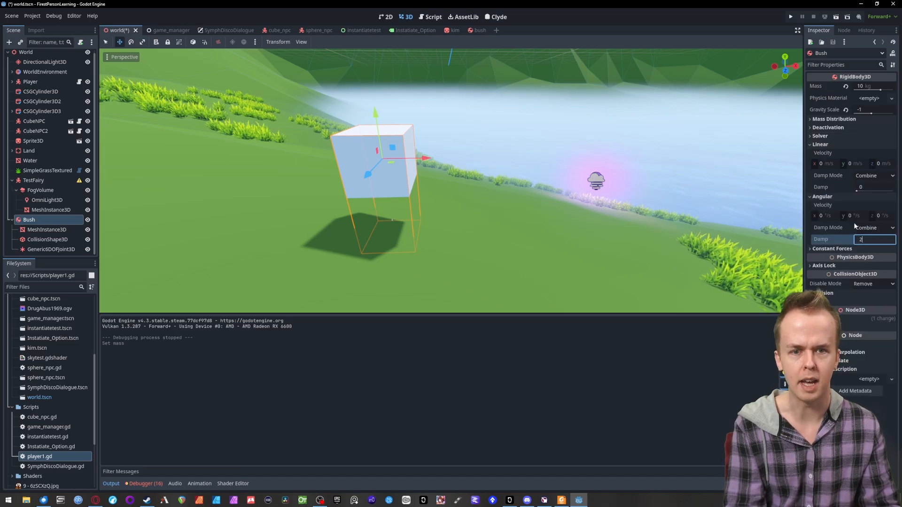
pyautogui.click(865, 188)
pyautogui.write('2')
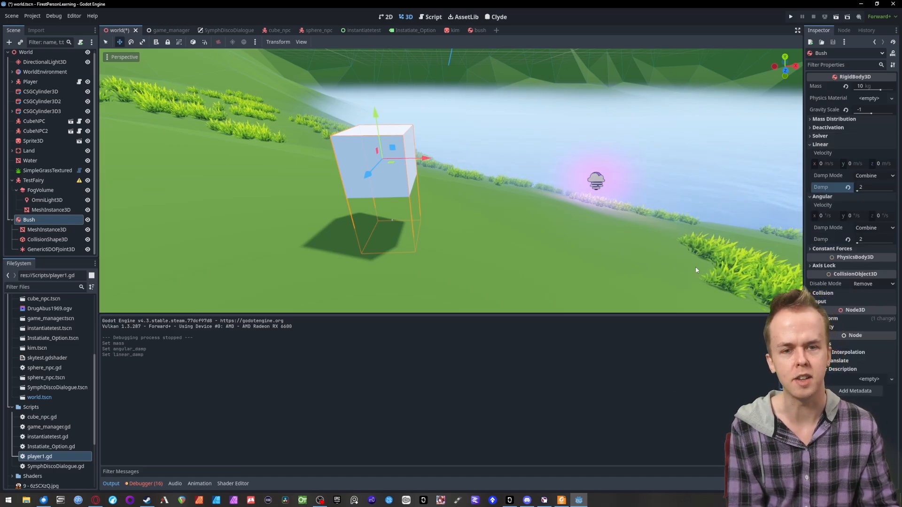
pyautogui.hotkey('ctrl', 's')
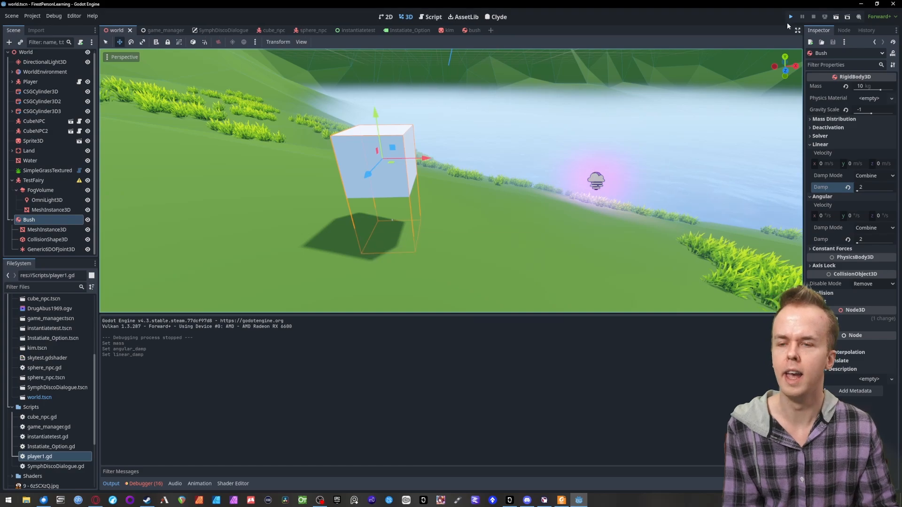
# - Run the game and push the box from several sides to test the new mass and damping
pyautogui.click(791, 17)
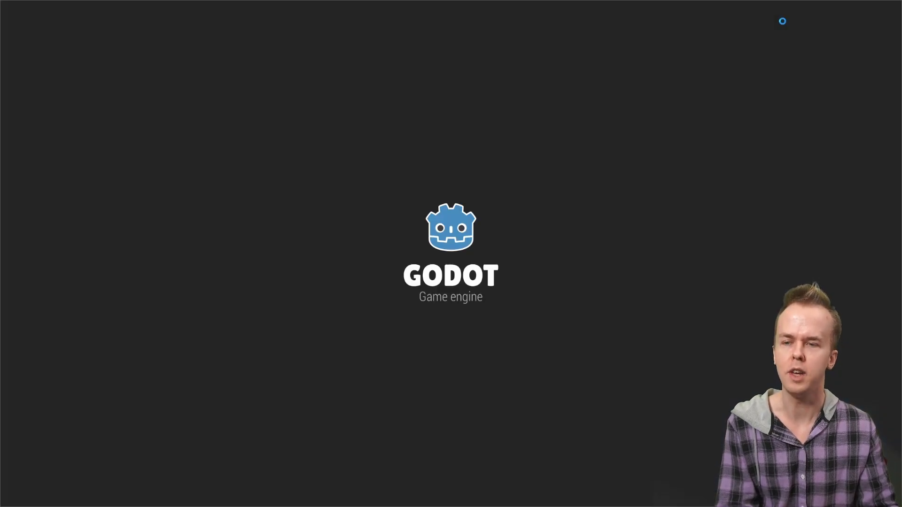
pyautogui.press('w')
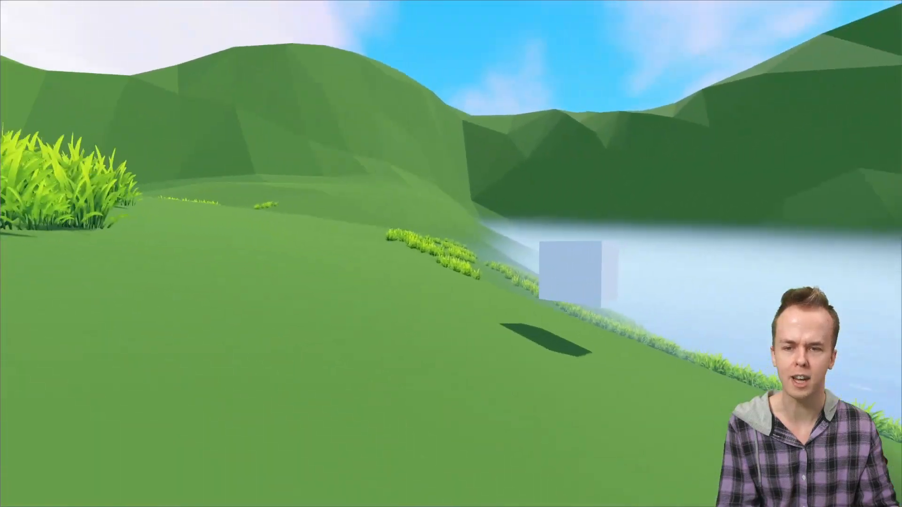
pyautogui.press('d')
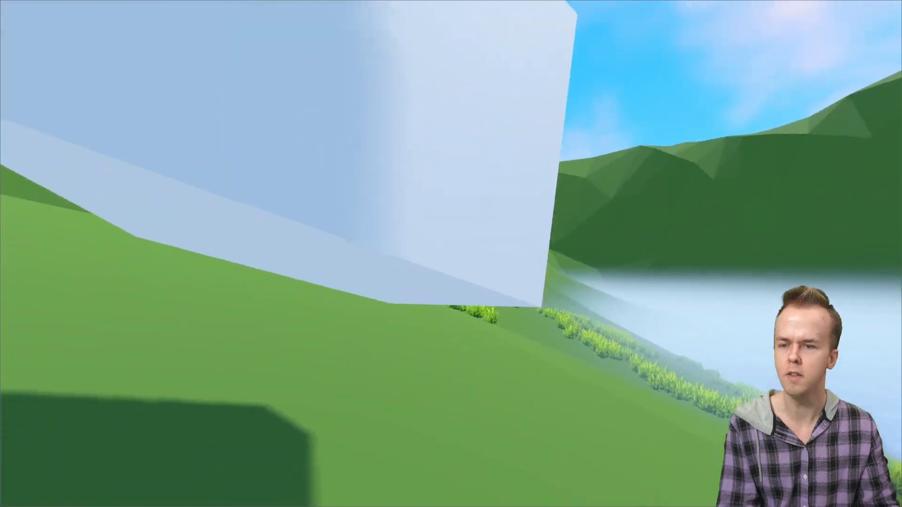
pyautogui.press('s')
pyautogui.press('w')
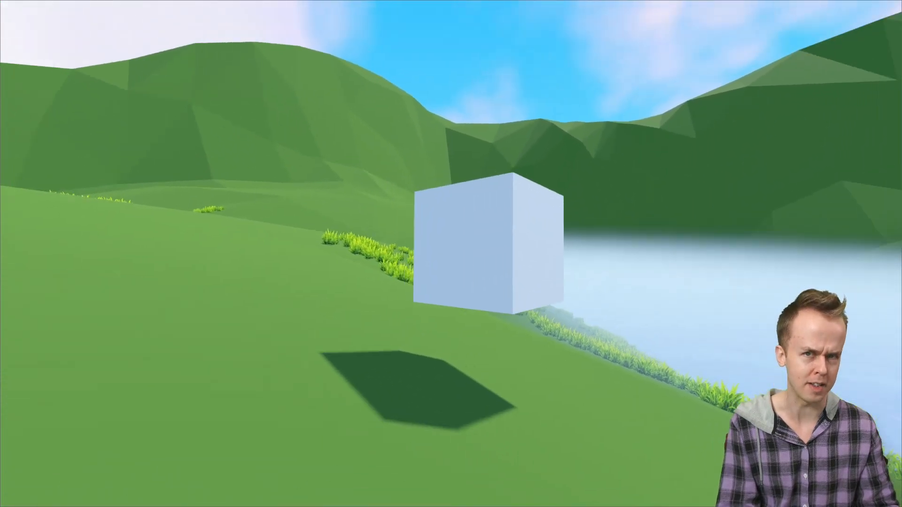
pyautogui.press('s')
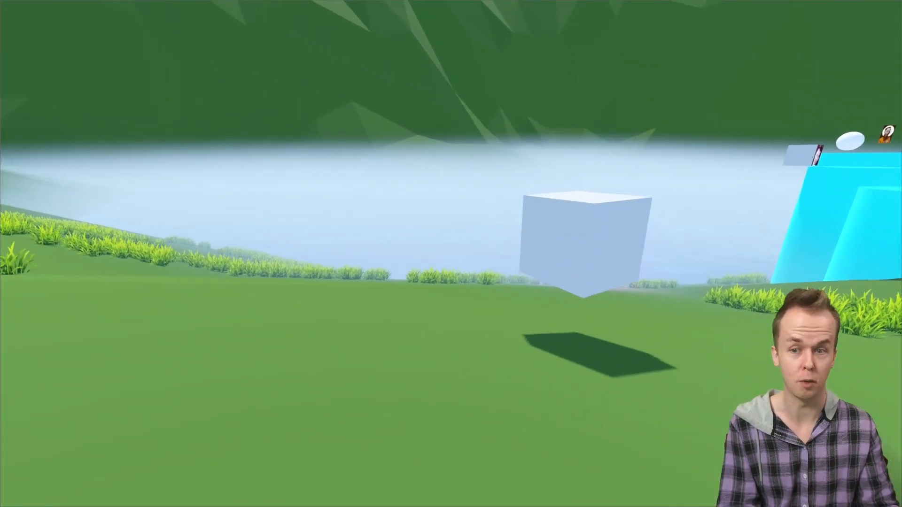
pyautogui.press('a')
pyautogui.press('w')
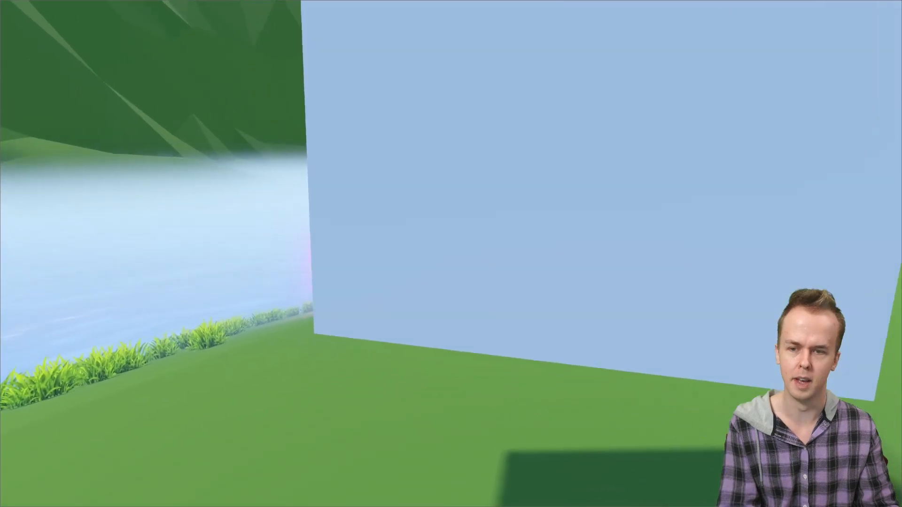
pyautogui.press('s')
pyautogui.press('d')
pyautogui.press('d')
pyautogui.press('w')
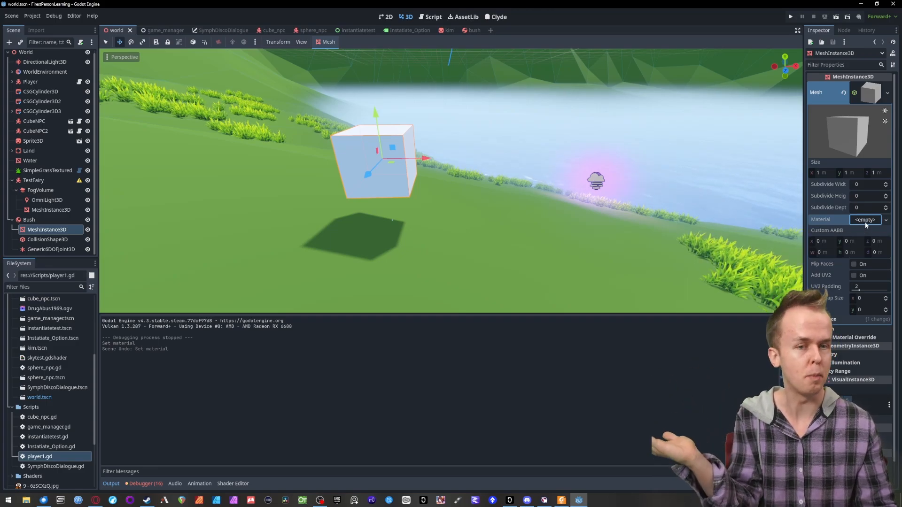
# - Give the box mesh a new StandardMaterial3D with a bright green albedo color, hex 11ff1c
pyautogui.click(864, 220)
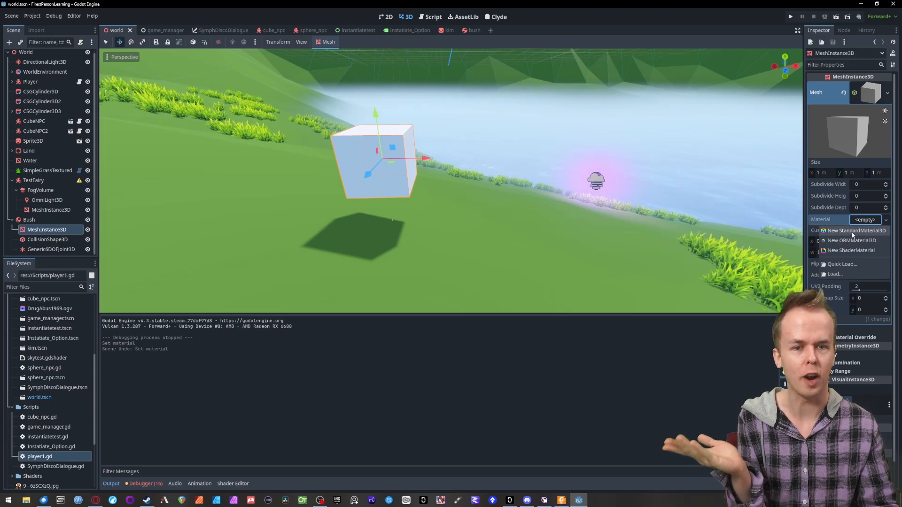
pyautogui.click(852, 231)
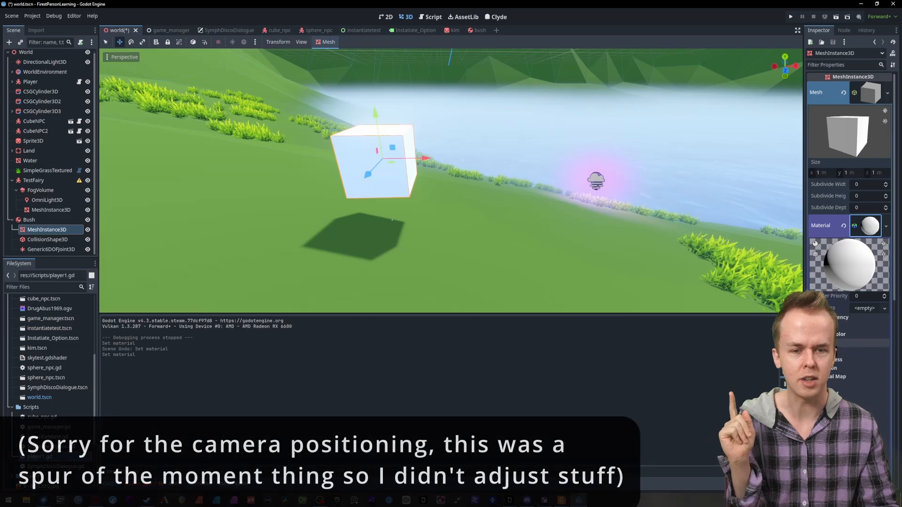
pyautogui.click(823, 343)
pyautogui.scroll(-2, 823, 343)
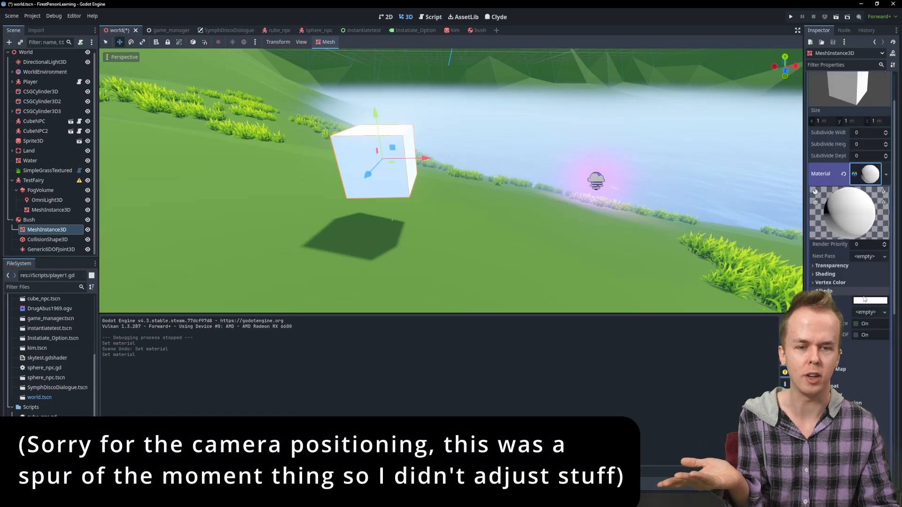
pyautogui.click(870, 301)
pyautogui.click(807, 216)
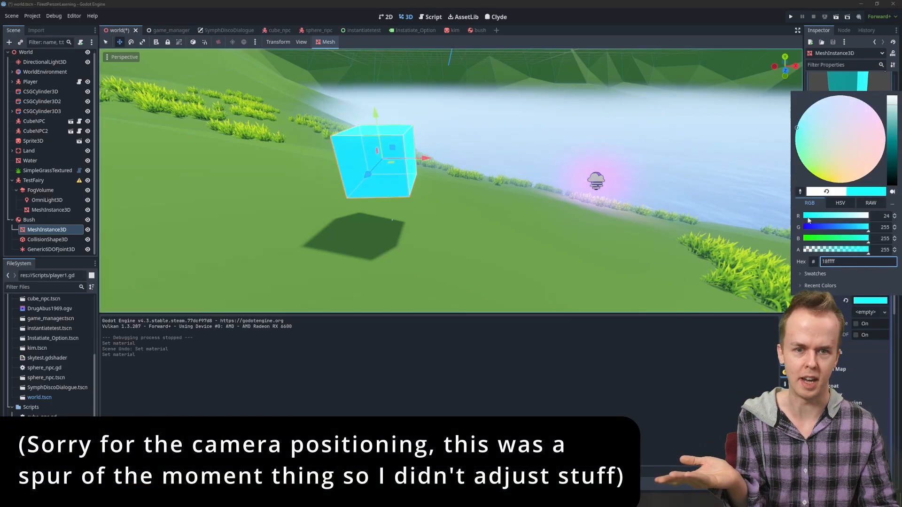
pyautogui.click(815, 238)
pyautogui.click(810, 239)
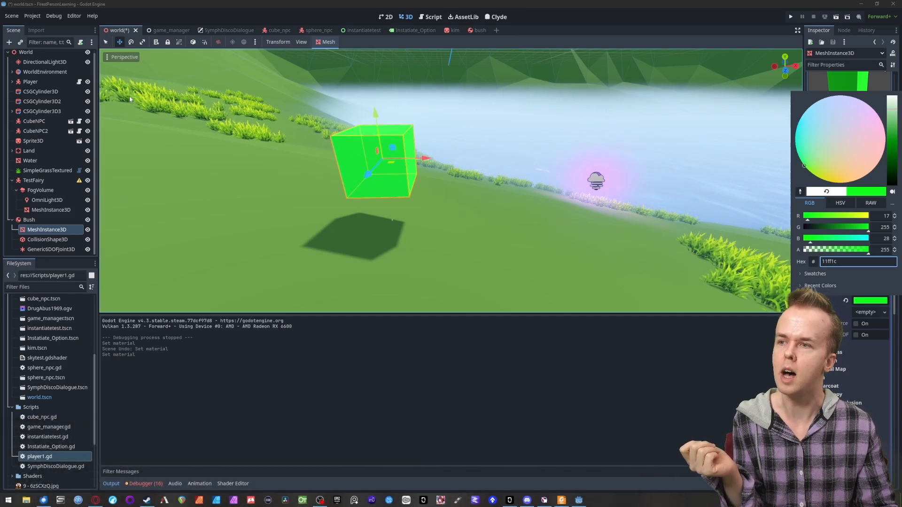
pyautogui.click(26, 219)
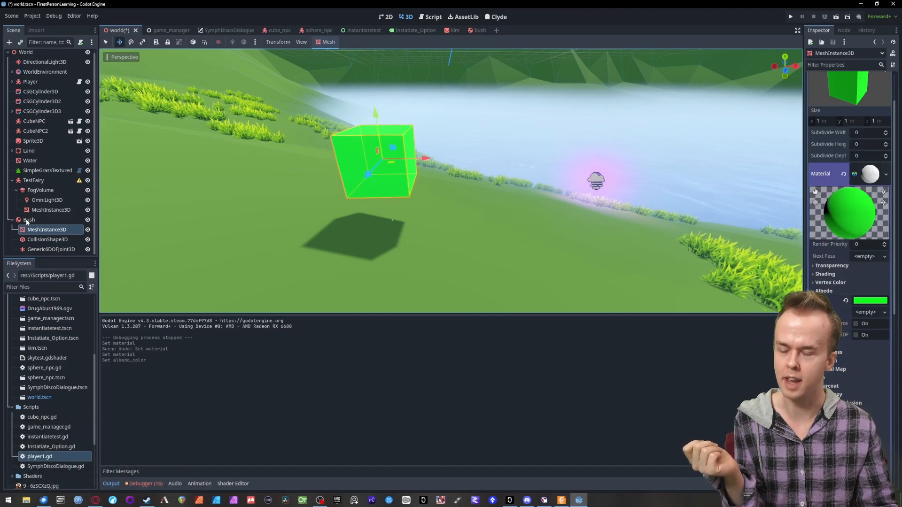
# - Add a second MeshInstance3D under the Bush body and assign it a new cylinder mesh
pyautogui.click(27, 219)
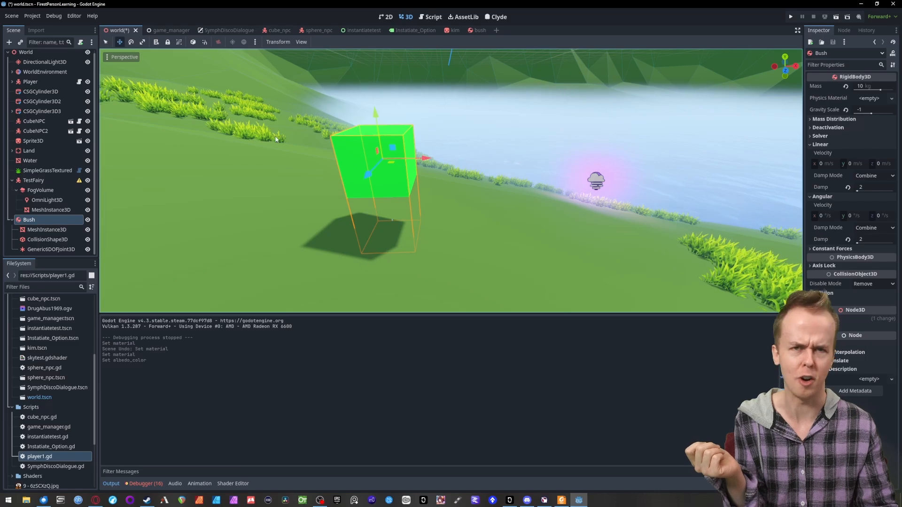
pyautogui.hotkey('ctrl', 'a')
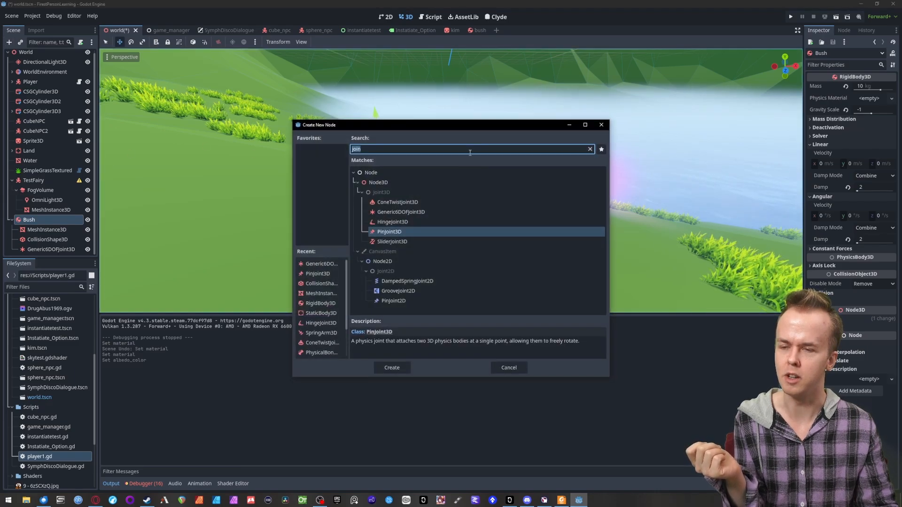
pyautogui.write('mesh')
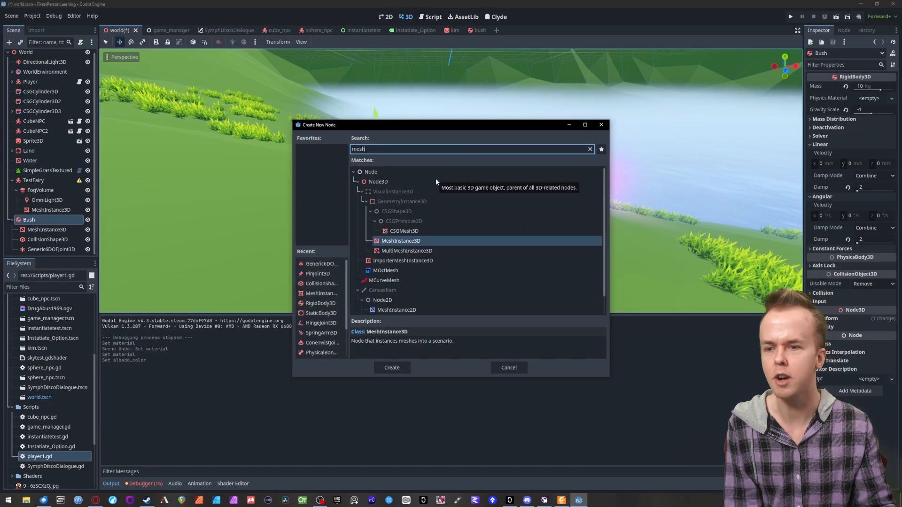
pyautogui.doubleClick(402, 244)
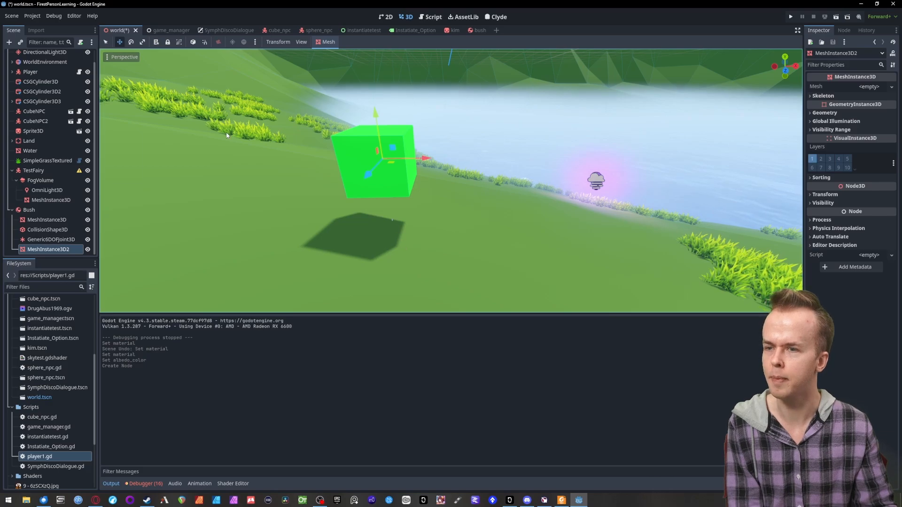
pyautogui.click(892, 88)
pyautogui.click(855, 146)
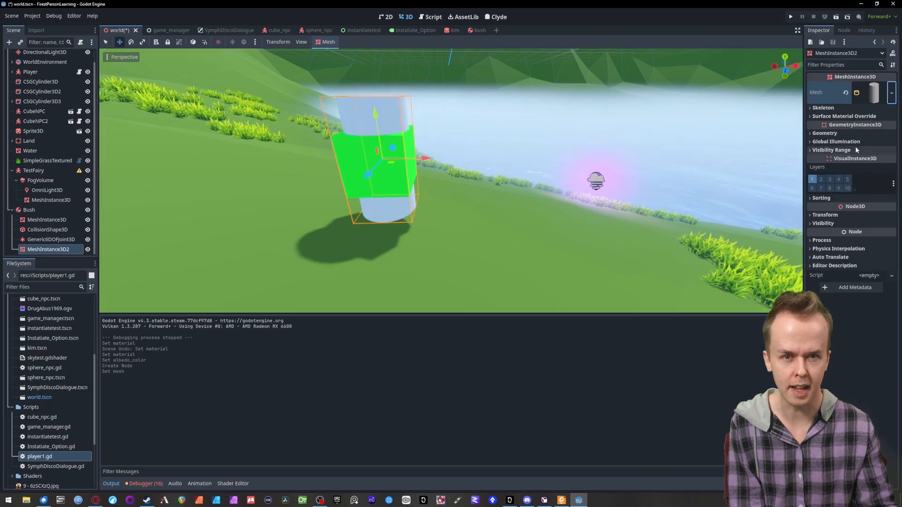
# - Lower the cylinder below the box to a Y position of about -1.09 and set its X and Z scale to 0.4
pyautogui.moveTo(377, 114); pyautogui.dragTo(380, 181)
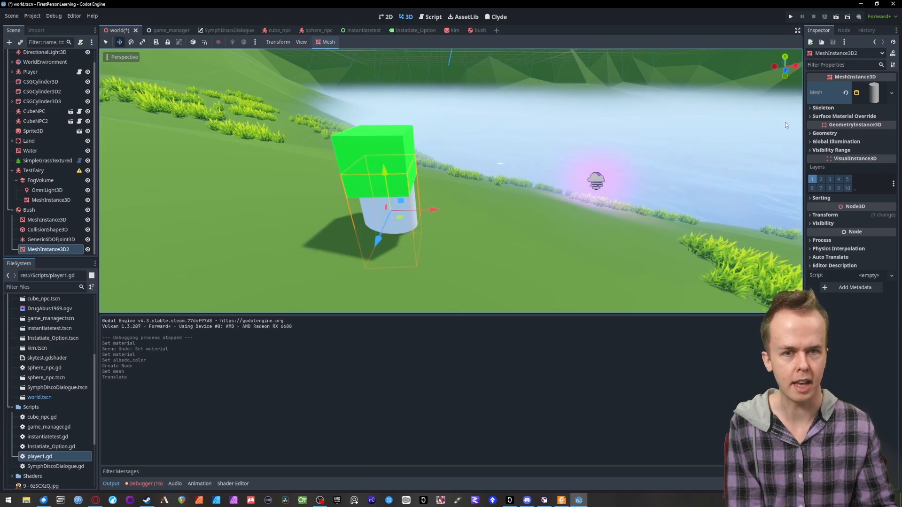
pyautogui.click(813, 216)
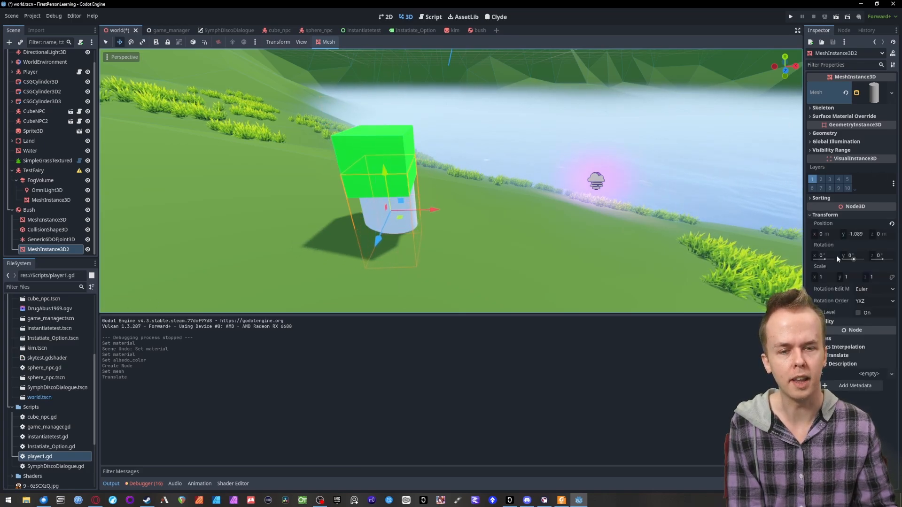
pyautogui.click(827, 278)
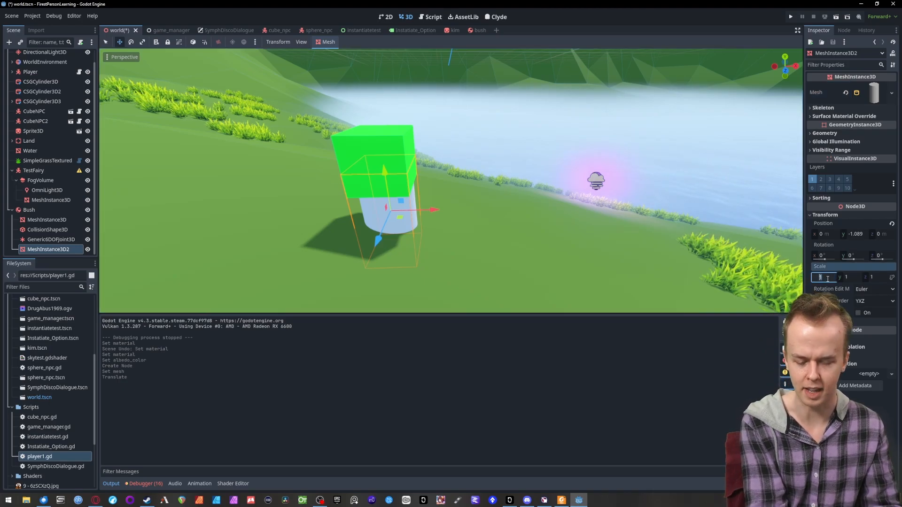
pyautogui.write('0.4')
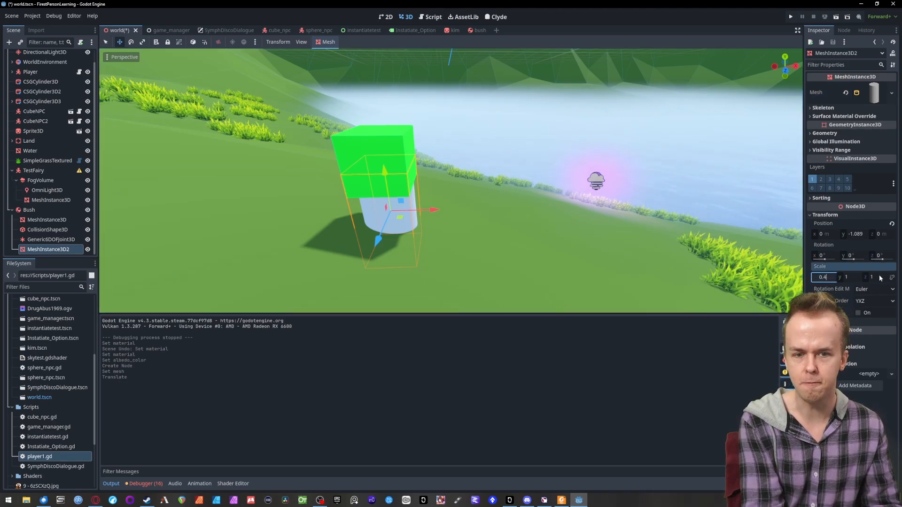
pyautogui.click(878, 275)
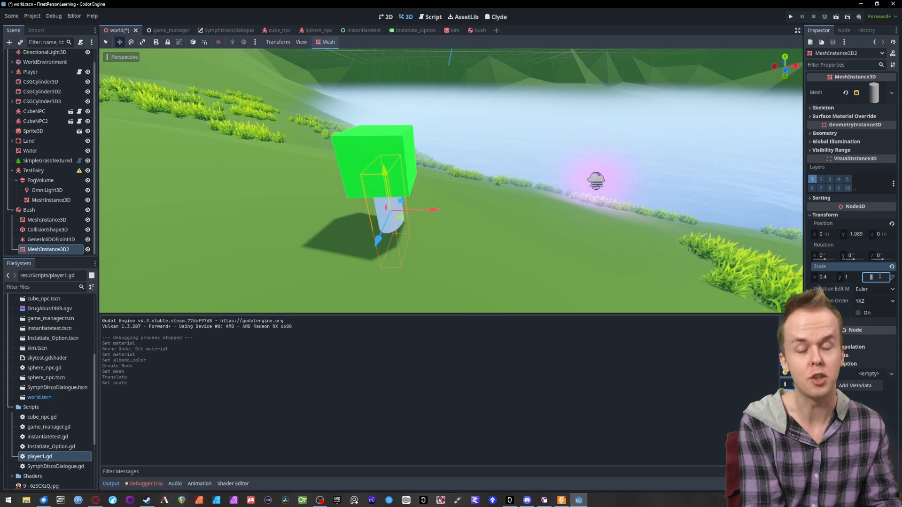
pyautogui.write('0.4')
pyautogui.press('Return')
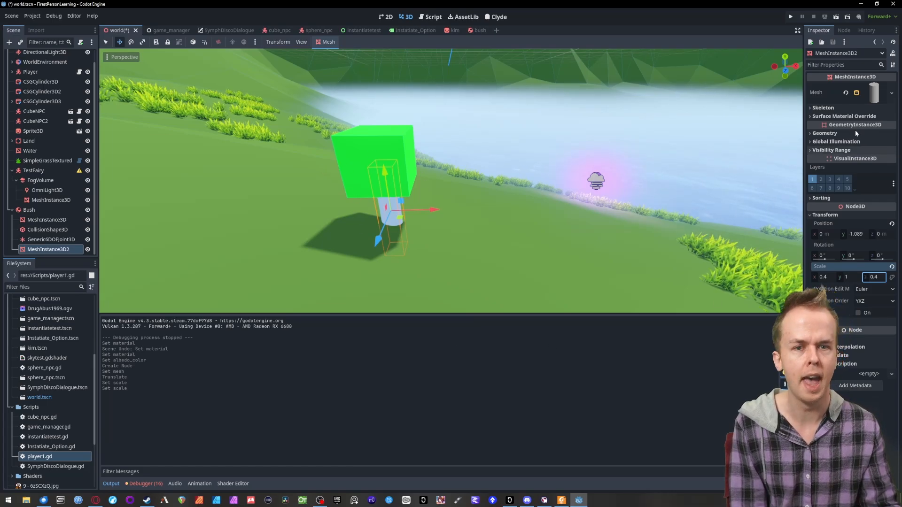
# - Give the cylinder mesh a new StandardMaterial3D with a dark brown albedo color of RGB 67, 17, 13
pyautogui.click(870, 93)
pyautogui.click(867, 244)
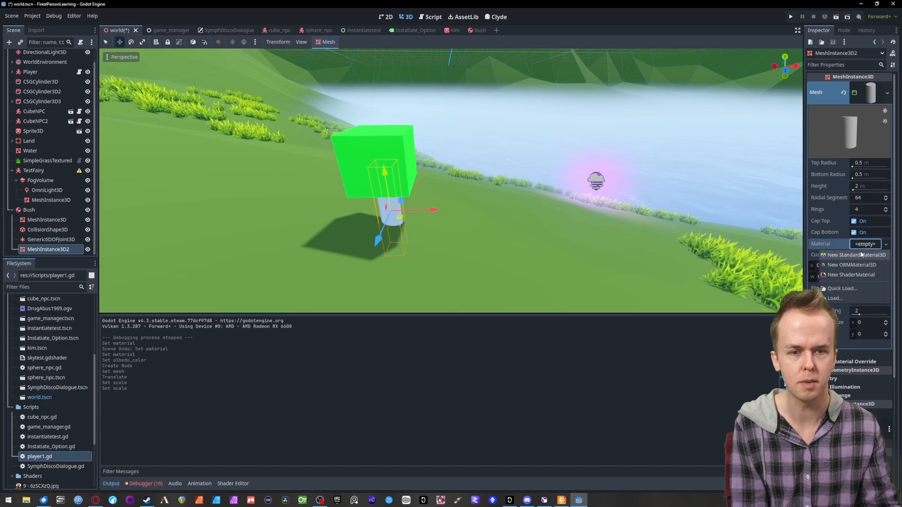
pyautogui.click(856, 260)
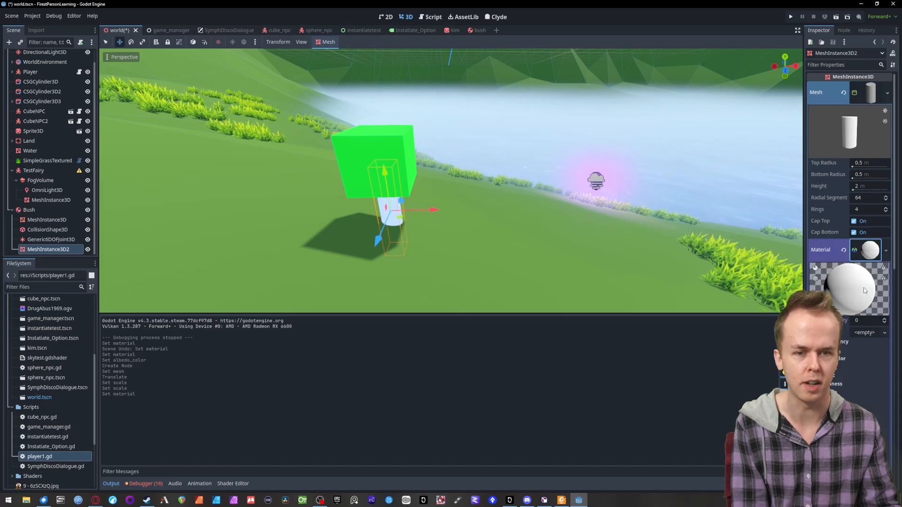
pyautogui.click(858, 367)
pyautogui.click(865, 378)
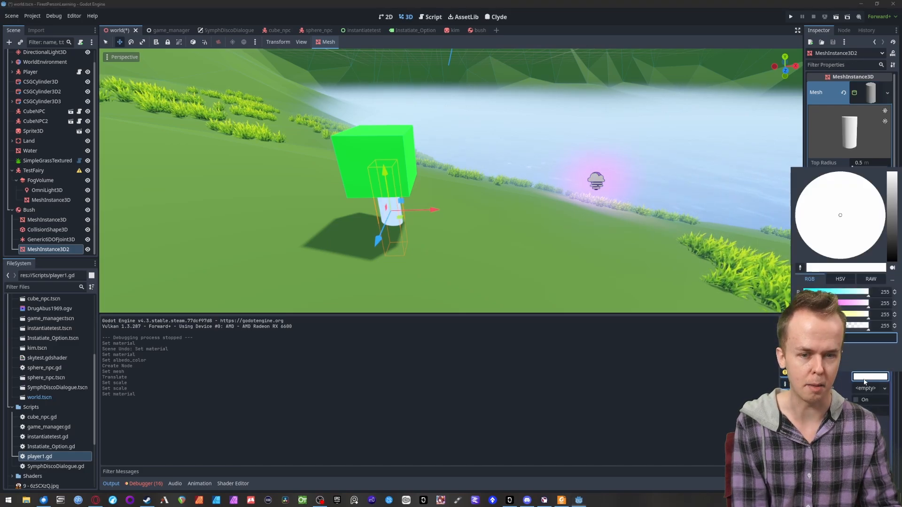
pyautogui.moveTo(823, 290)
pyautogui.mouseDown()
pyautogui.moveTo(810, 303)
pyautogui.moveTo(822, 292)
pyautogui.mouseUp()
pyautogui.click(813, 314)
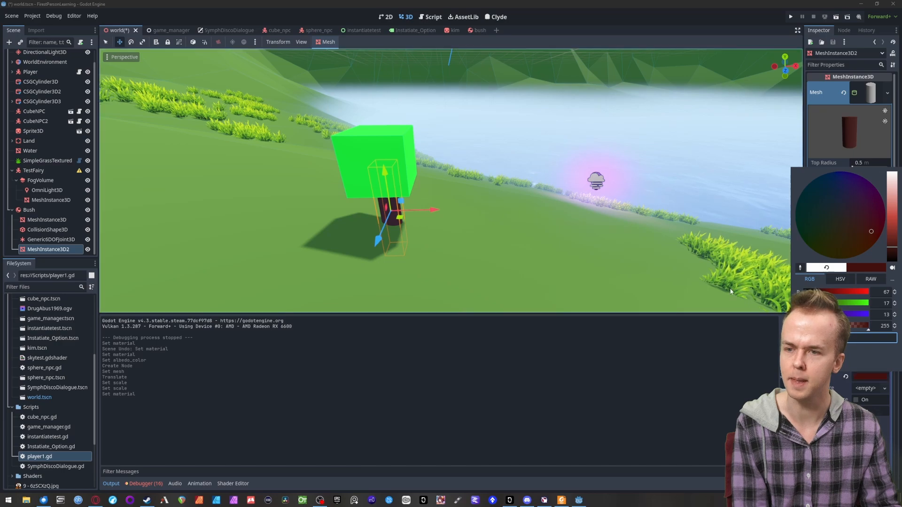
pyautogui.click(790, 75)
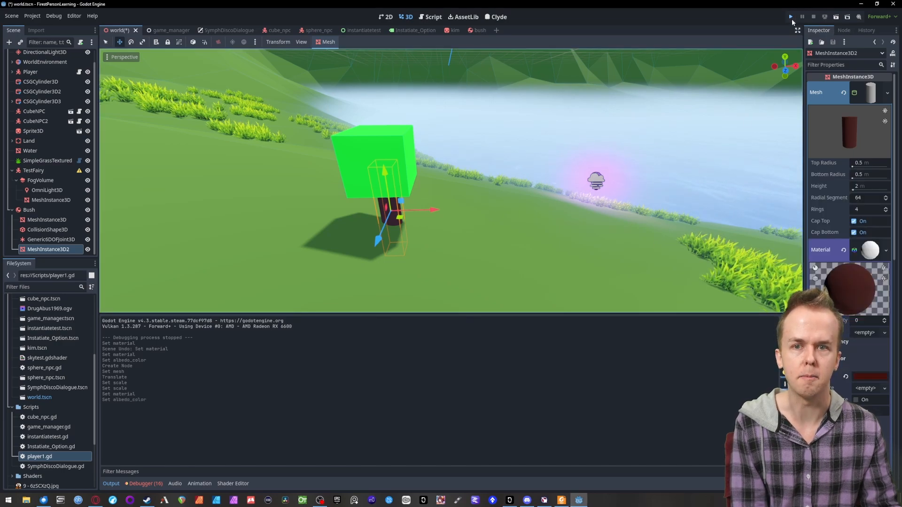
# - Save the scene, run the game and walk up to the green box with its brown trunk to inspect it
pyautogui.hotkey('ctrl', 's')
pyautogui.press('F5')
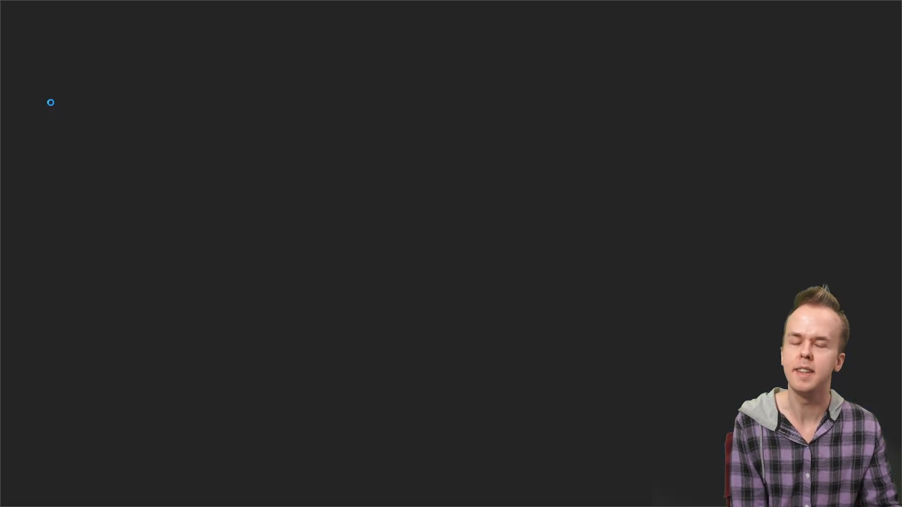
pyautogui.press('s')
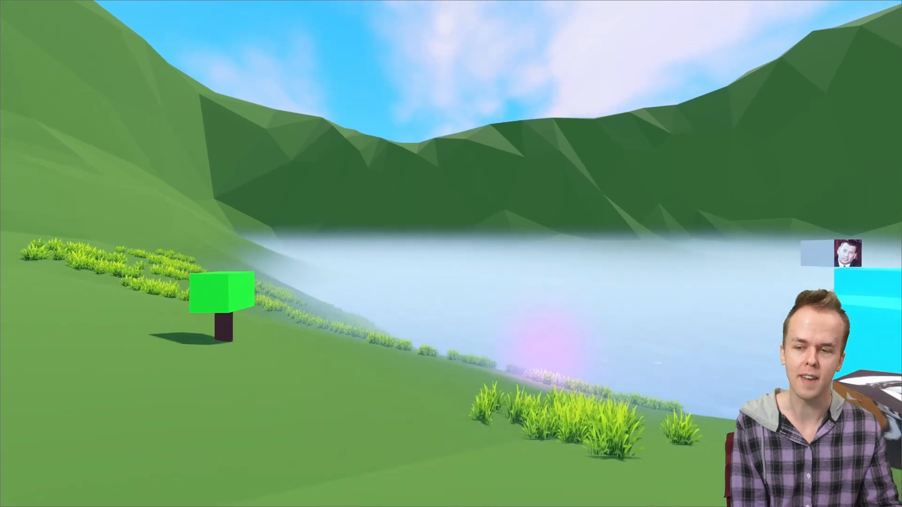
pyautogui.press('w')
pyautogui.press('w')
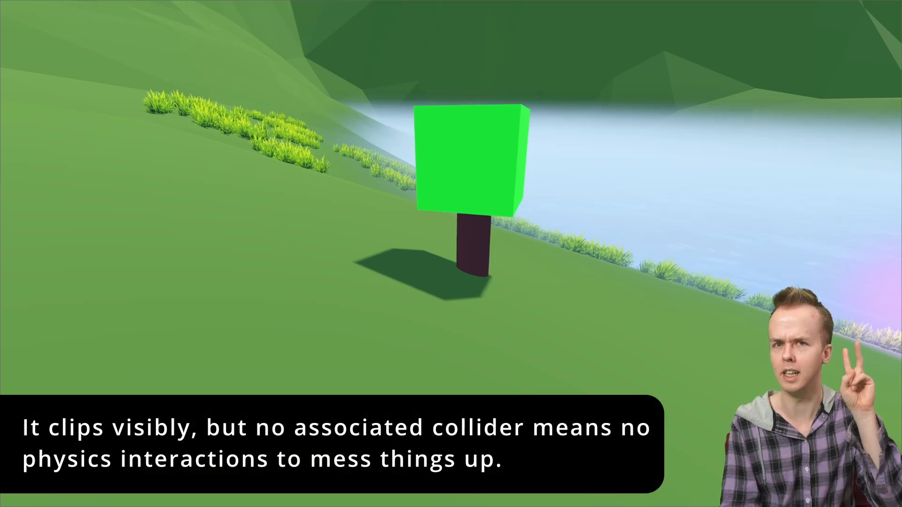
# - Walk around and into the green bush in the running game to examine how it sways, and stop the game
pyautogui.press('w')
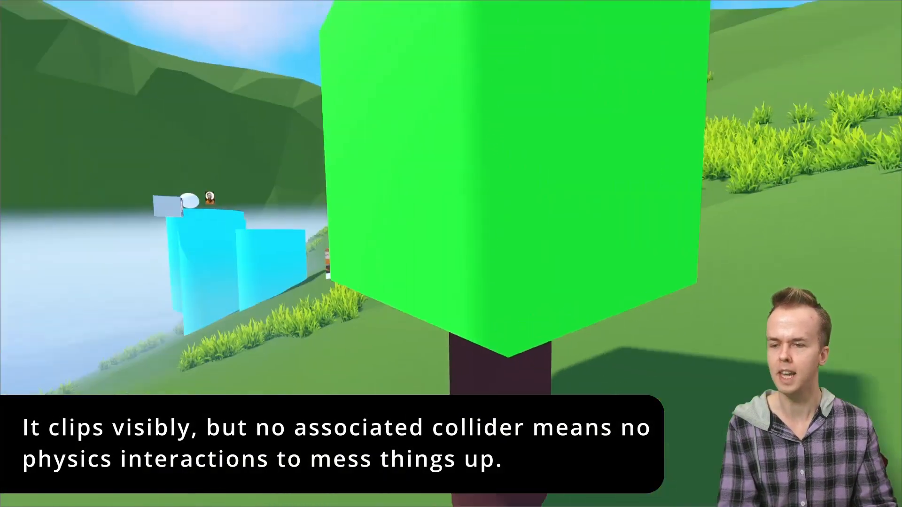
pyautogui.press('w')
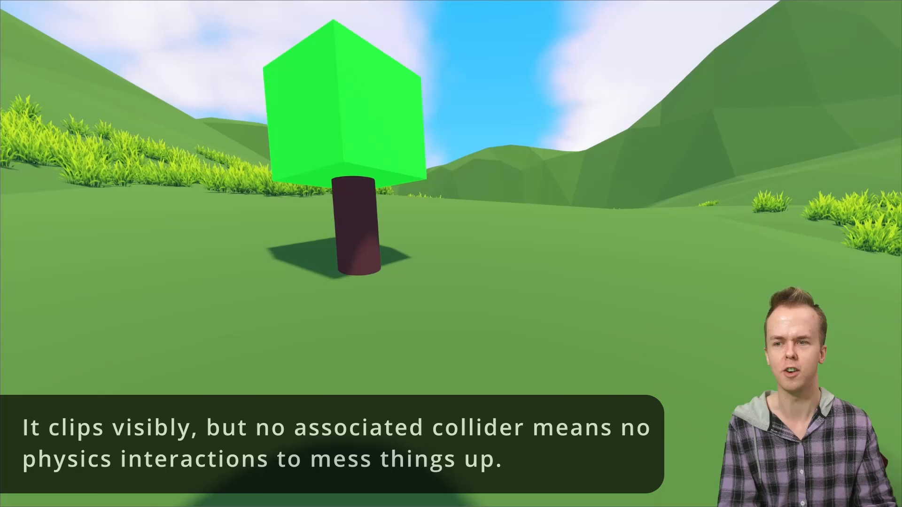
pyautogui.press('w')
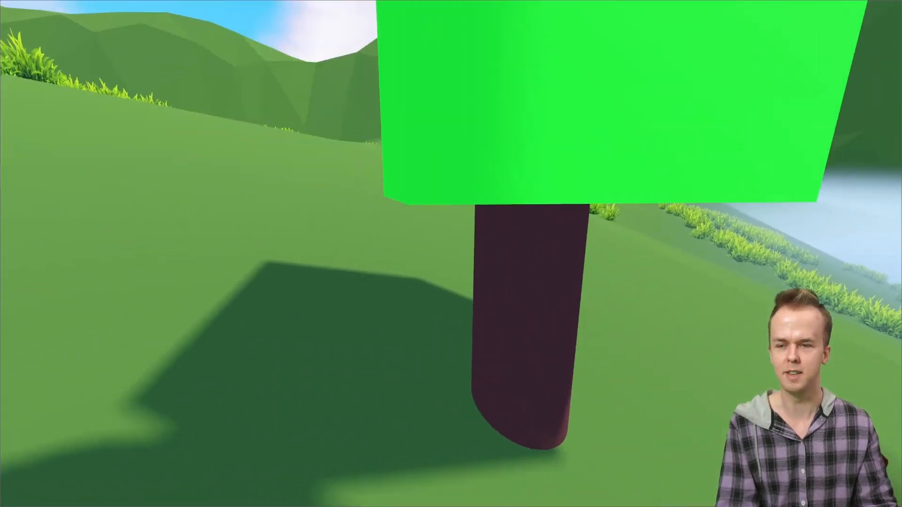
pyautogui.press('w')
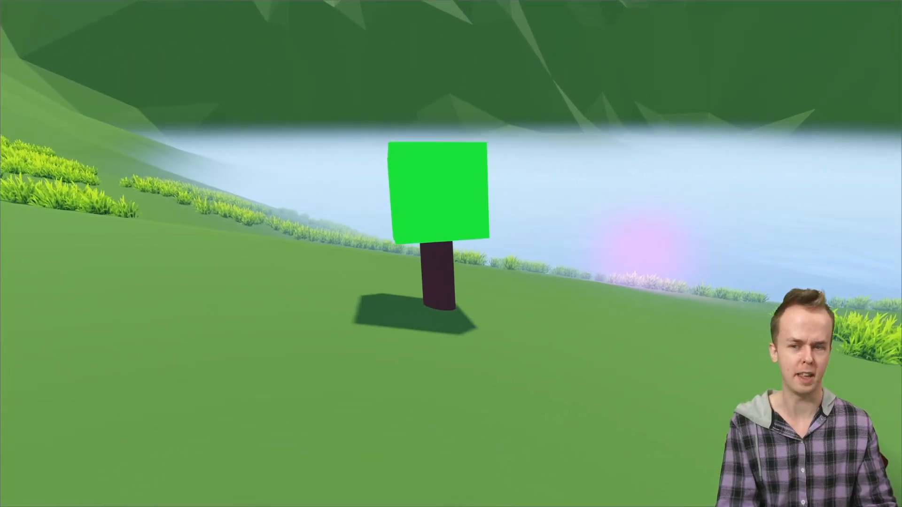
pyautogui.press('w')
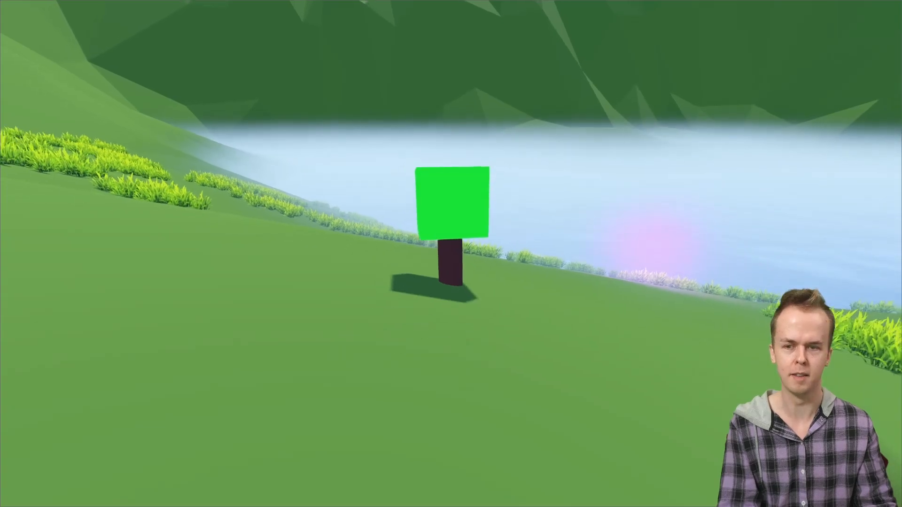
pyautogui.press('w')
pyautogui.press('w')
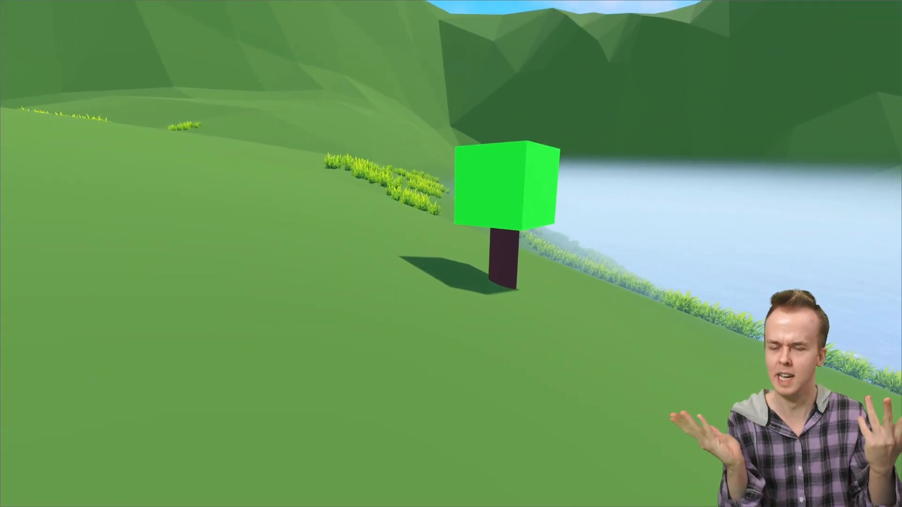
pyautogui.press('Escape')
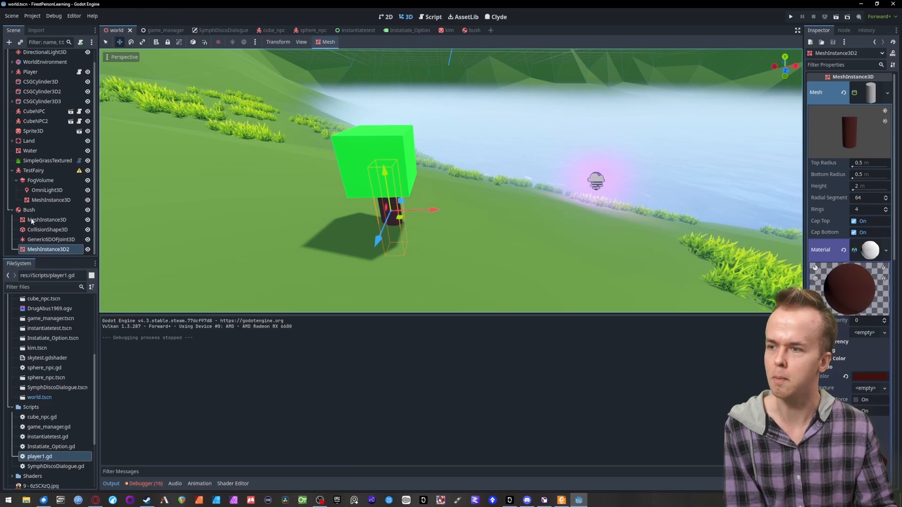
# - Save the Bush branch as its own scene named newbush.tscn in the project's Scenes folder
pyautogui.click(20, 213)
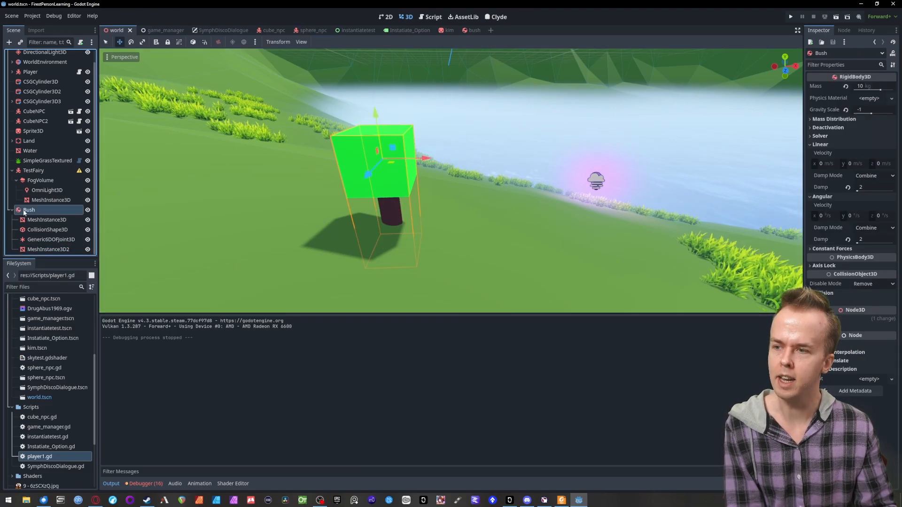
pyautogui.scroll(1, 13, 212)
pyautogui.rightClick(19, 223)
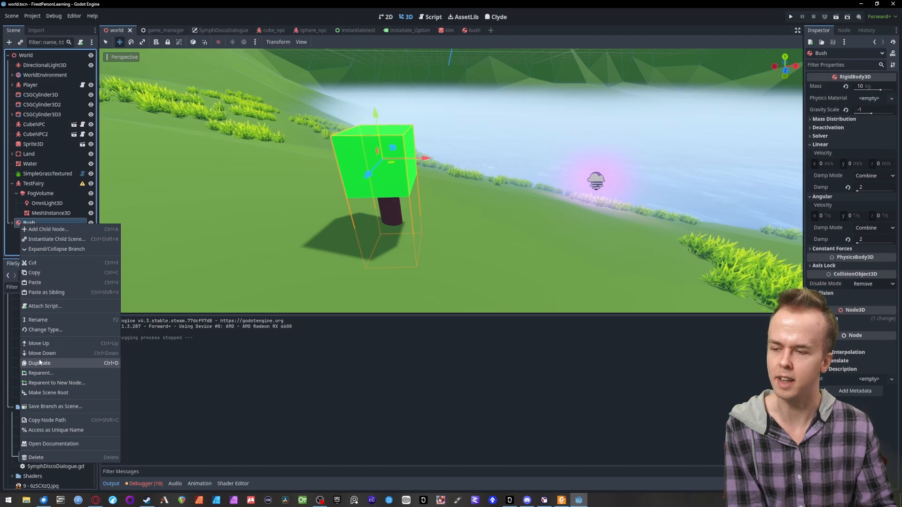
pyautogui.click(45, 407)
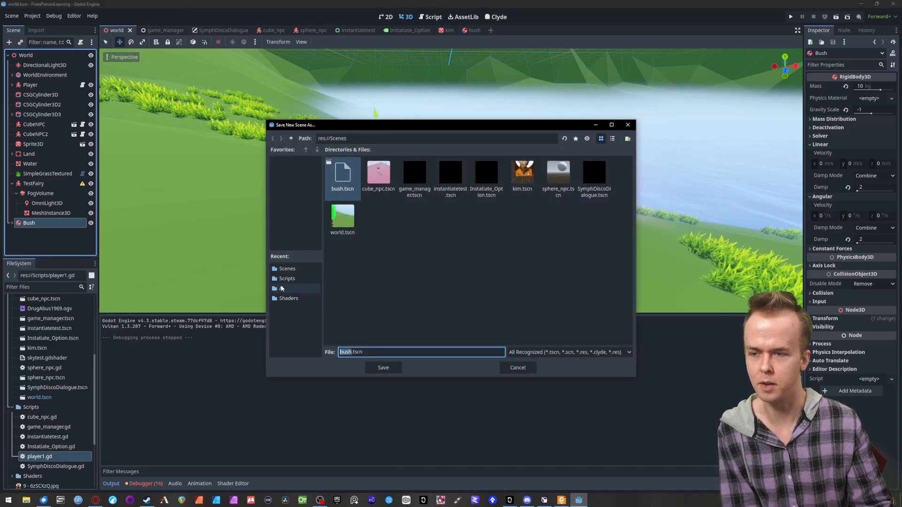
pyautogui.click(286, 270)
pyautogui.click(389, 371)
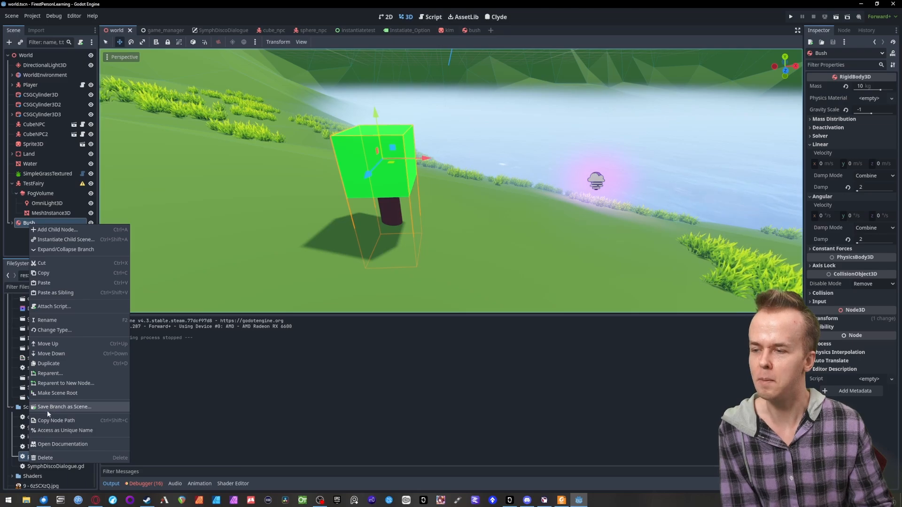
pyautogui.click(50, 410)
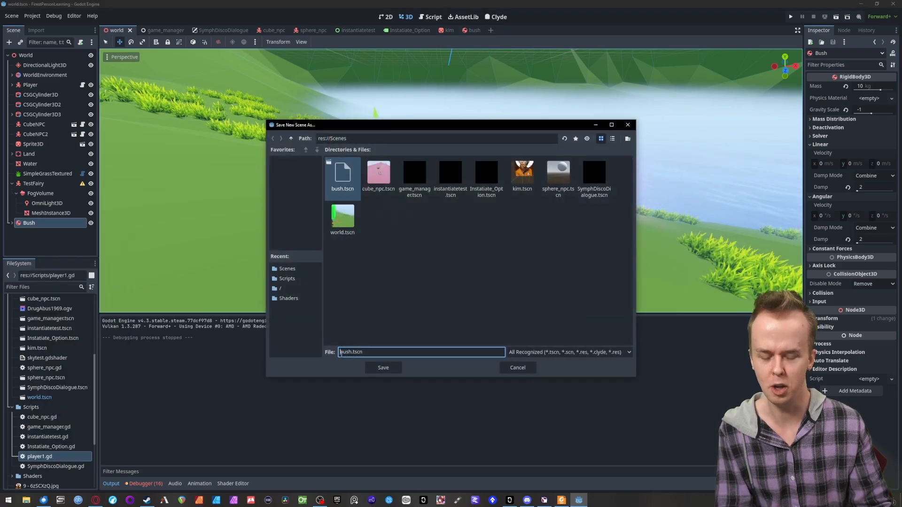
pyautogui.click(383, 368)
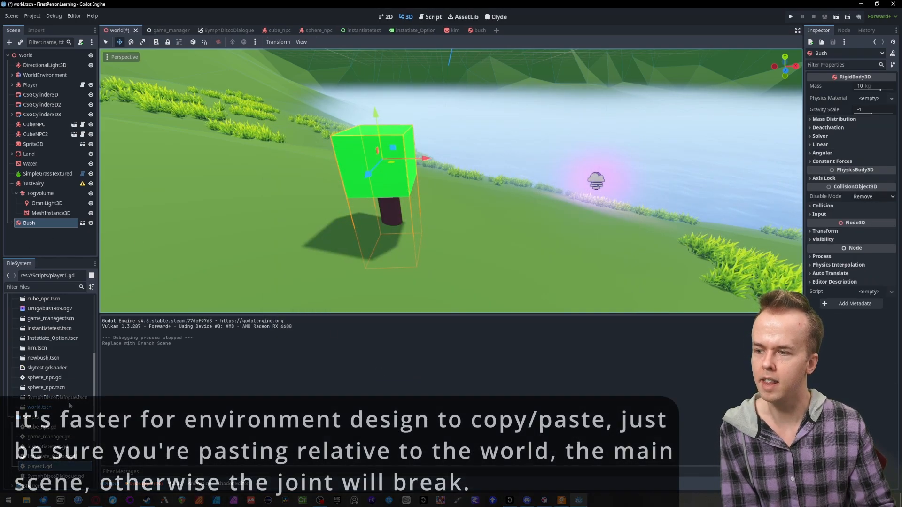
# - Instance newbush.tscn into the World scene as a second bush and select it
pyautogui.click(45, 360)
pyautogui.moveTo(274, 285); pyautogui.dragTo(293, 239)
pyautogui.moveTo(293, 238); pyautogui.dragTo(235, 205, button='right')
pyautogui.click(37, 234)
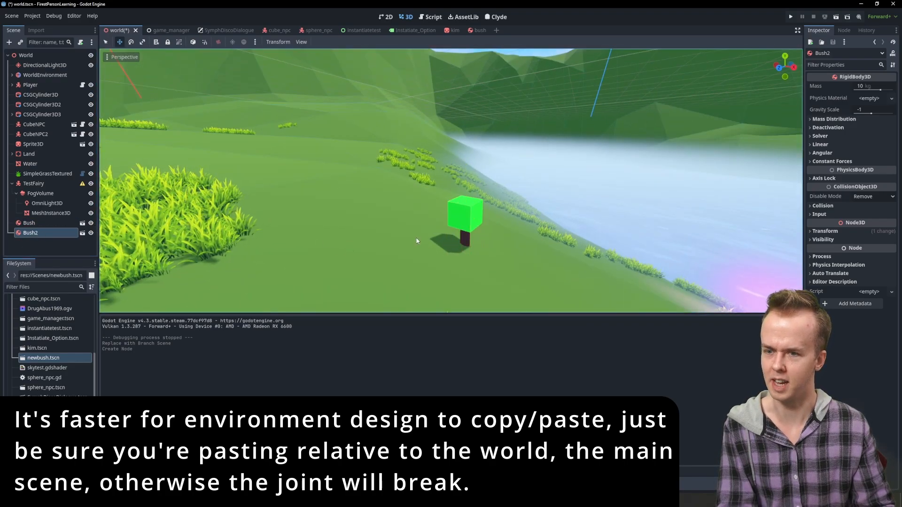
# - Raise the second bush instance along its vertical axis above the terrain near the first bush
pyautogui.moveTo(343, 292); pyautogui.dragTo(320, 360, button='right')
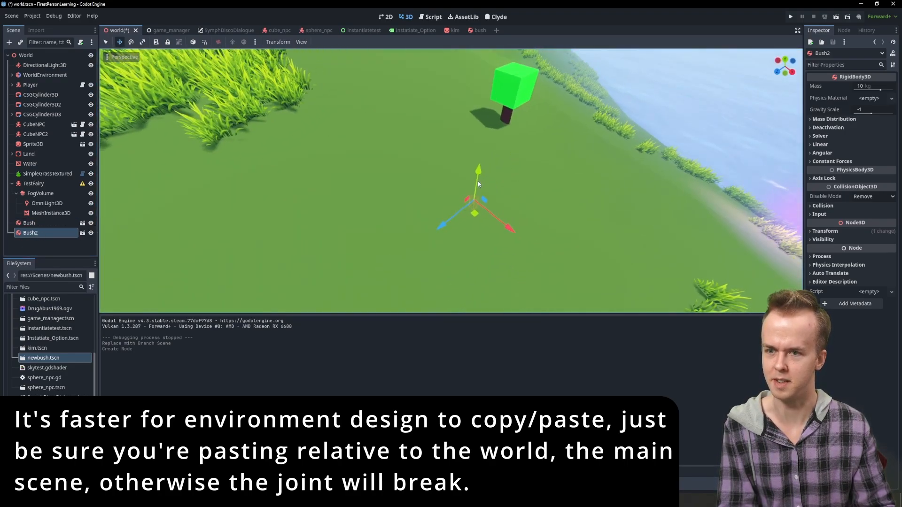
pyautogui.moveTo(478, 181); pyautogui.dragTo(514, 34)
pyautogui.moveTo(450, 198); pyautogui.dragTo(480, 96, button='right')
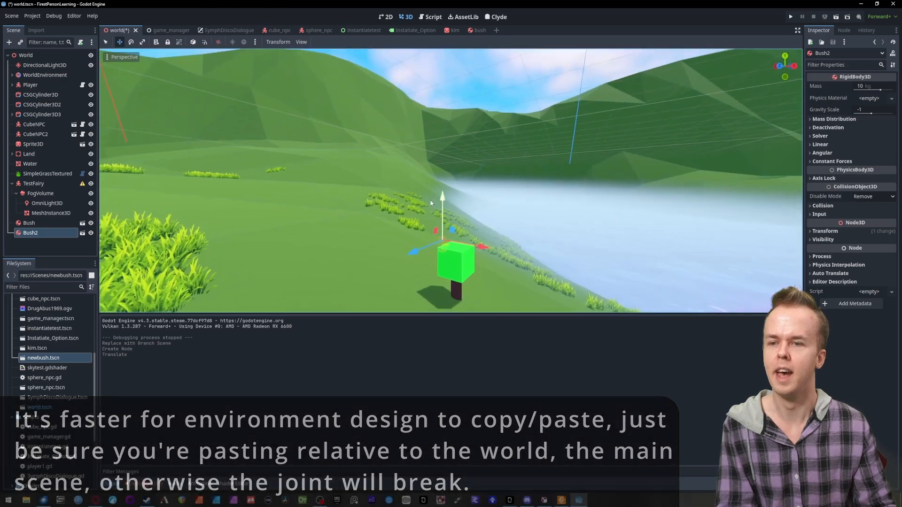
pyautogui.moveTo(444, 199); pyautogui.dragTo(449, 154)
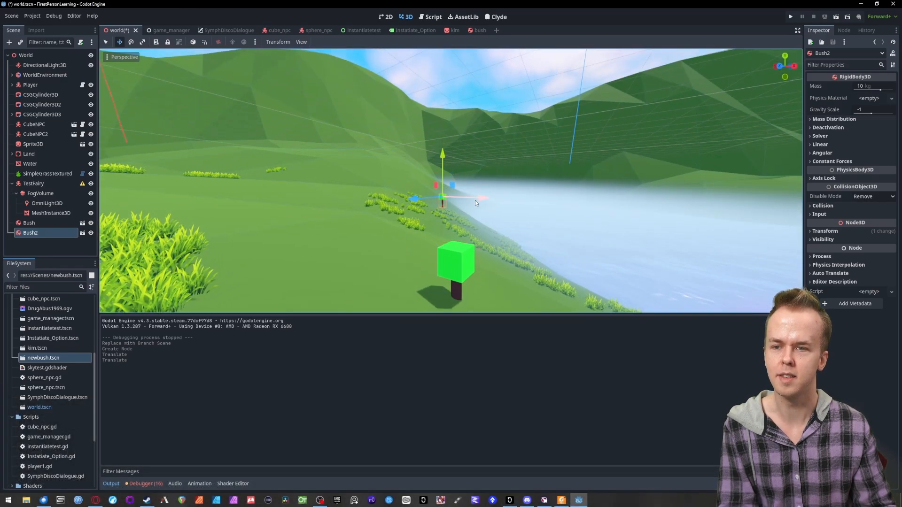
# - Move the second bush right beside the first one and lower it until its trunk meets the ground
pyautogui.moveTo(475, 200); pyautogui.dragTo(574, 265)
pyautogui.moveTo(510, 201); pyautogui.dragTo(366, 211)
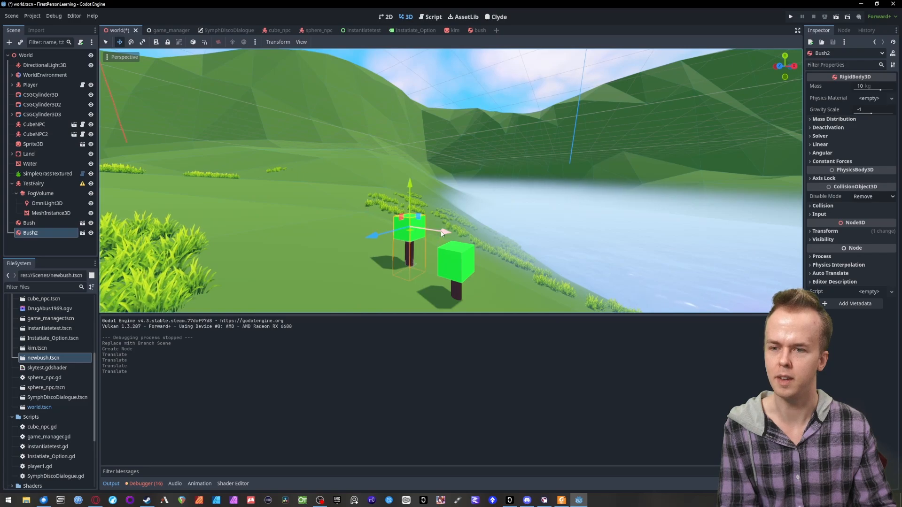
pyautogui.moveTo(442, 233); pyautogui.dragTo(471, 239)
pyautogui.moveTo(406, 242); pyautogui.dragTo(388, 256)
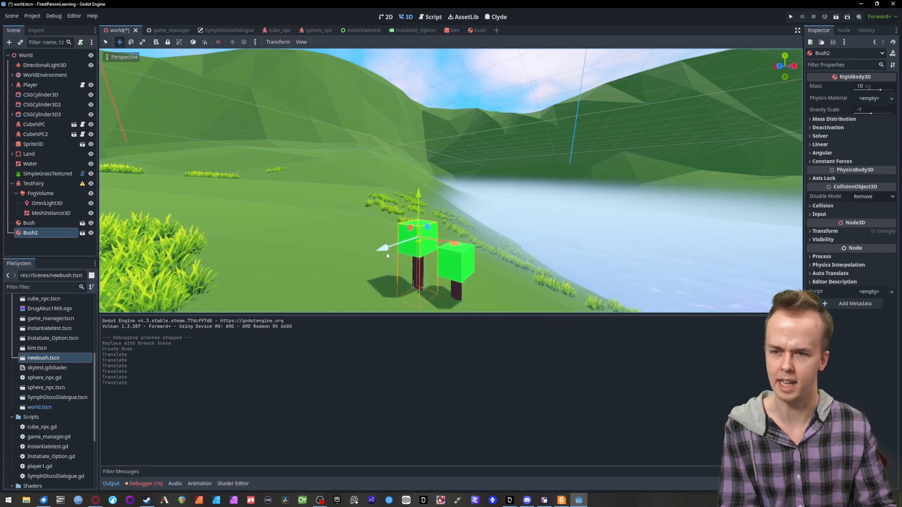
pyautogui.moveTo(419, 202); pyautogui.dragTo(414, 220)
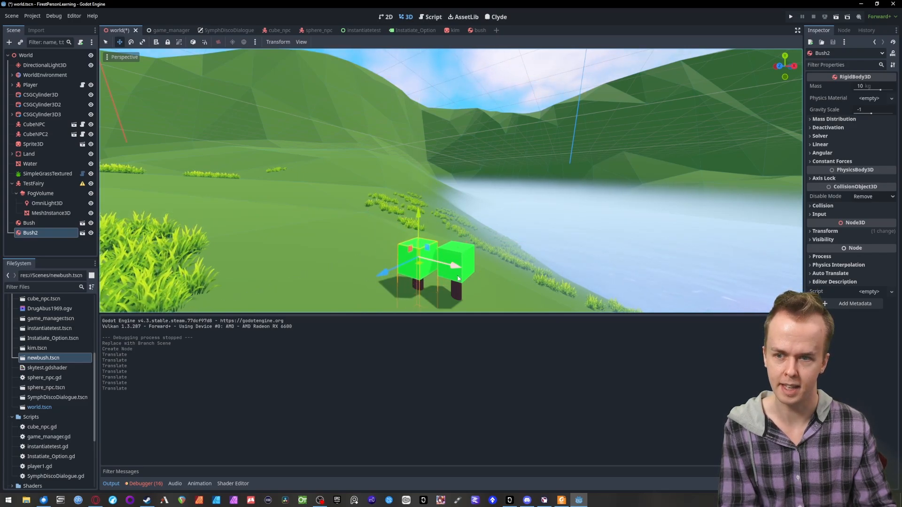
pyautogui.moveTo(449, 263); pyautogui.dragTo(449, 272)
# - Save the scene, run the game, push through between the two bushes to test them, and stop the game
pyautogui.hotkey('ctrl', 's')
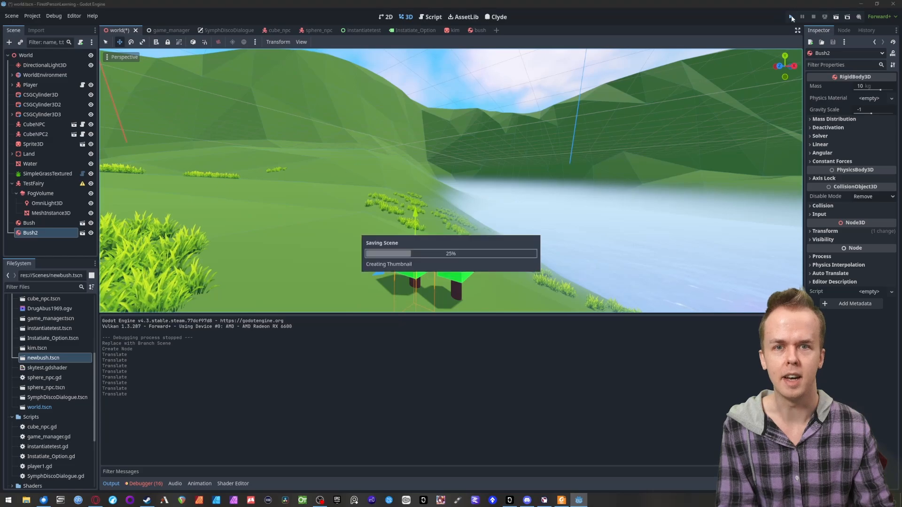
pyautogui.press('F5')
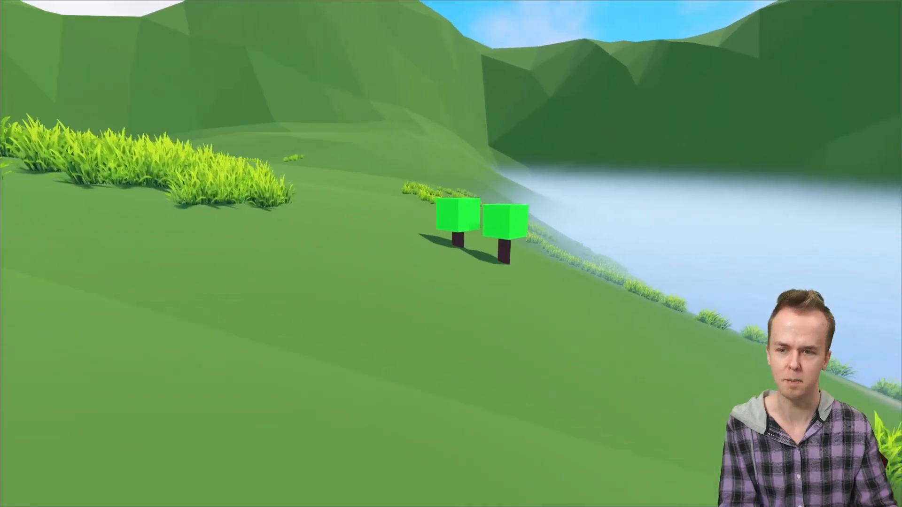
pyautogui.press('w')
pyautogui.press('w')
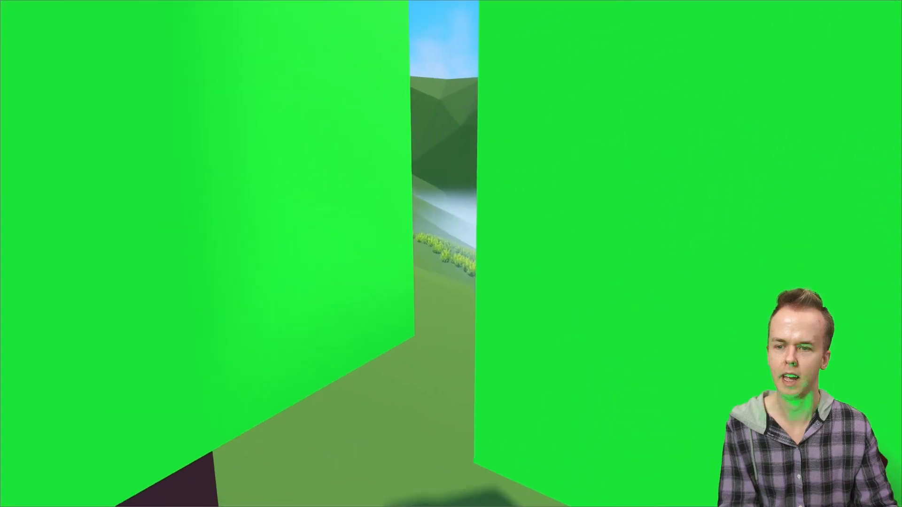
pyautogui.press('w')
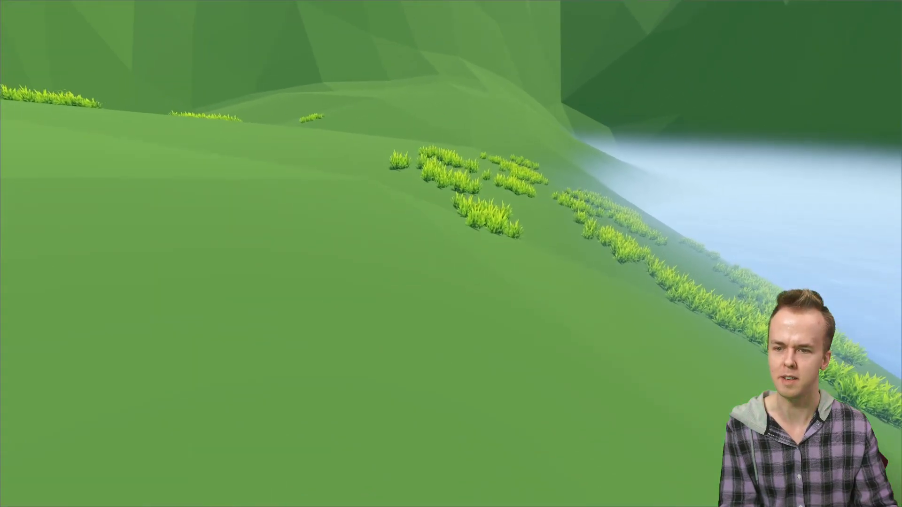
pyautogui.press('d')
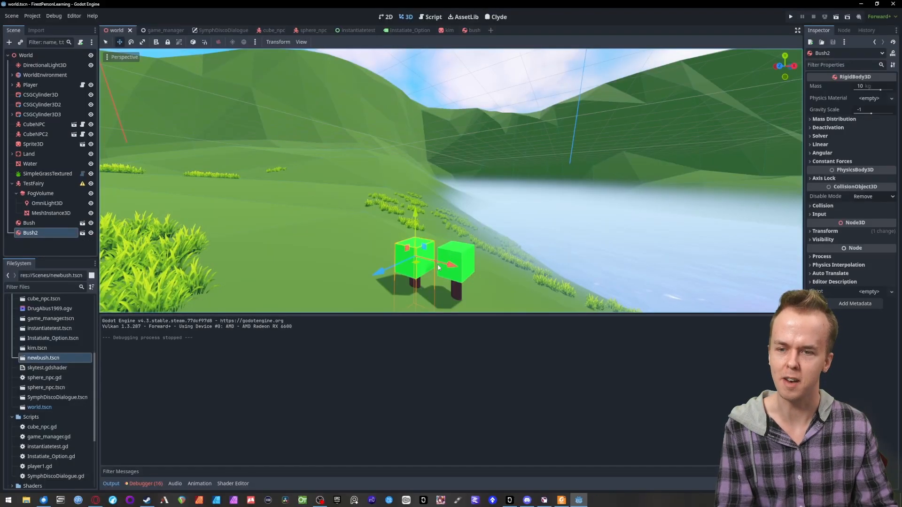
# - Shift the second bush slightly farther from the first along its X axis, then run the game and approach the pair
pyautogui.moveTo(446, 264); pyautogui.dragTo(444, 268)
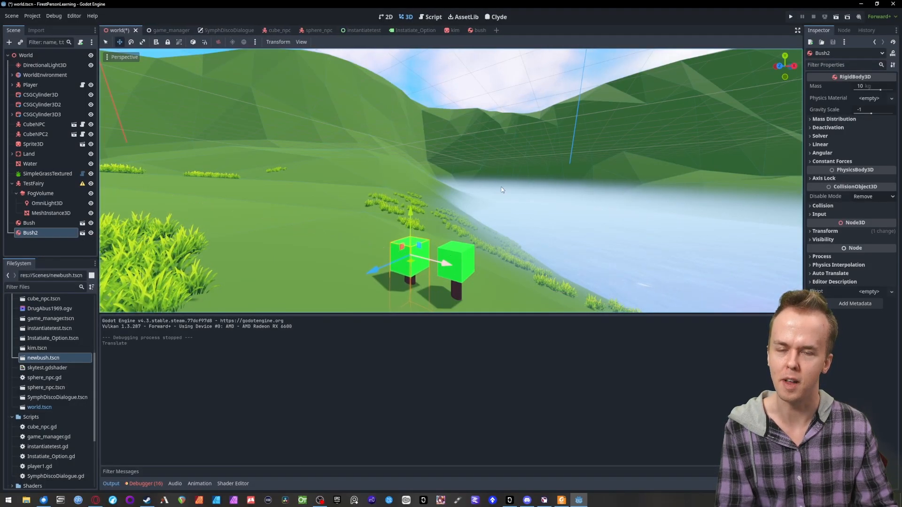
pyautogui.click(790, 17)
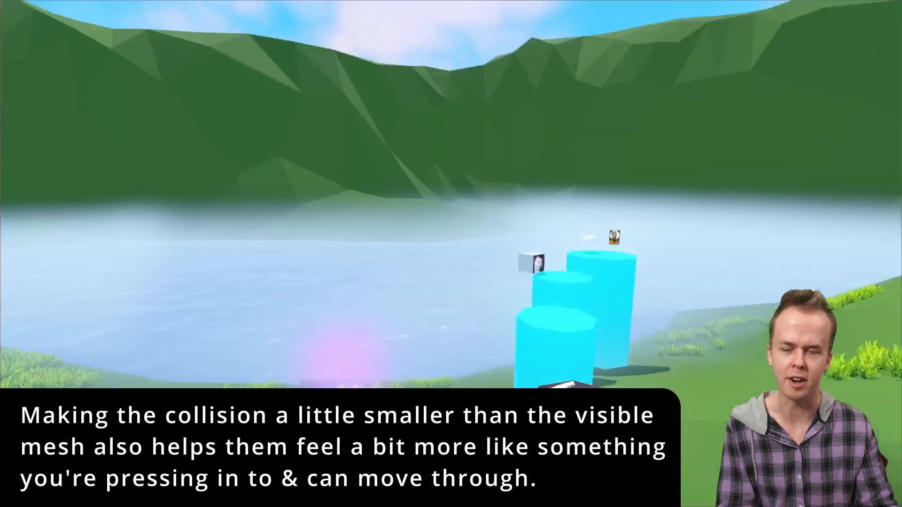
pyautogui.press('w')
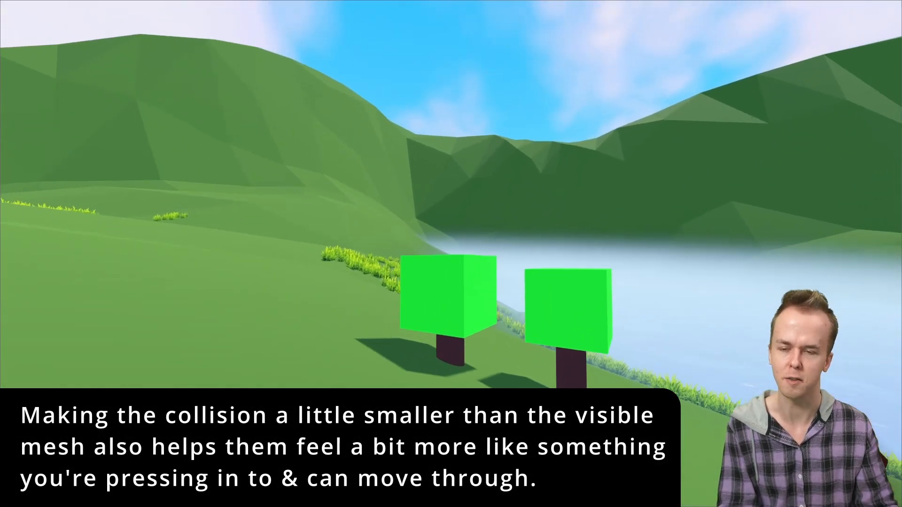
pyautogui.press('w')
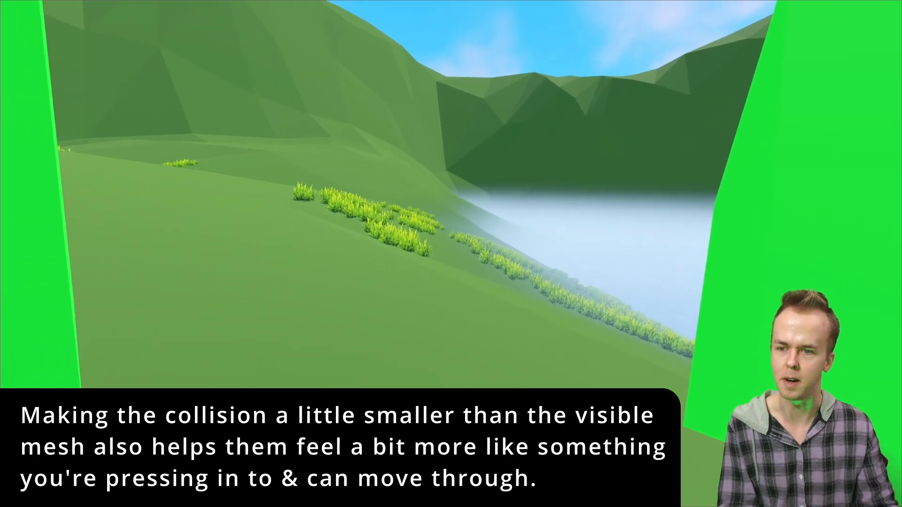
# - Walk repeatedly through the gap between the two bushes to check how they sway aside and settle
pyautogui.press('w')
pyautogui.press('space')
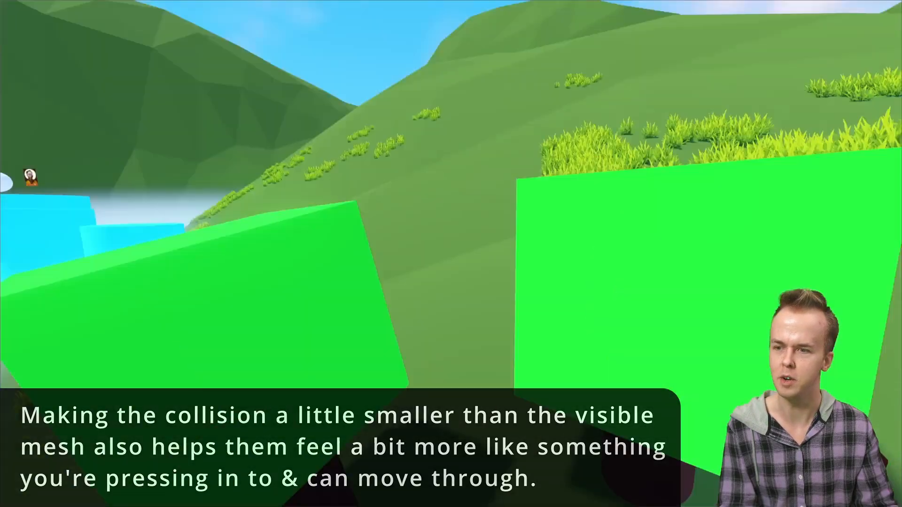
pyautogui.press('w')
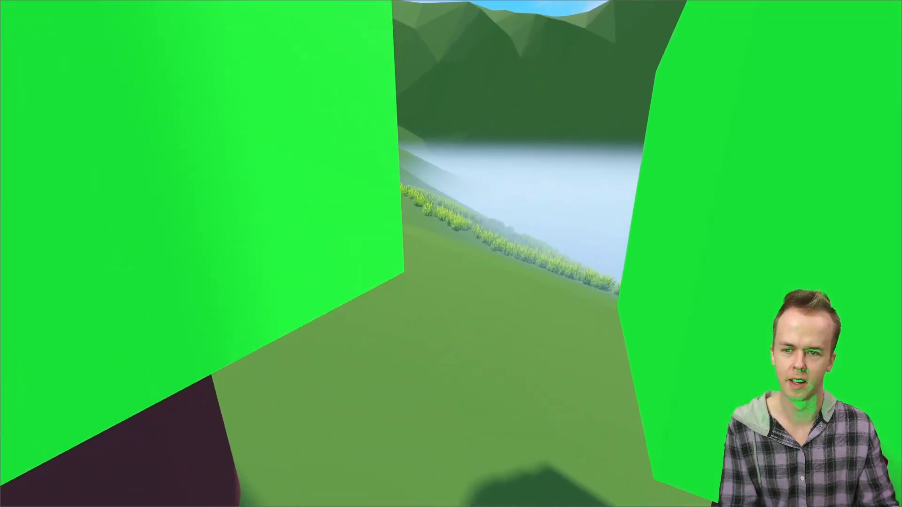
pyautogui.press('w')
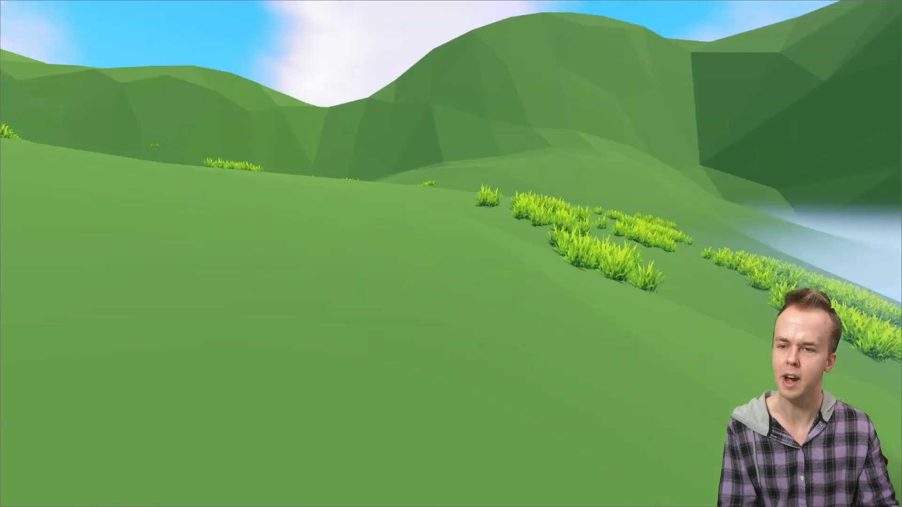
pyautogui.press('w')
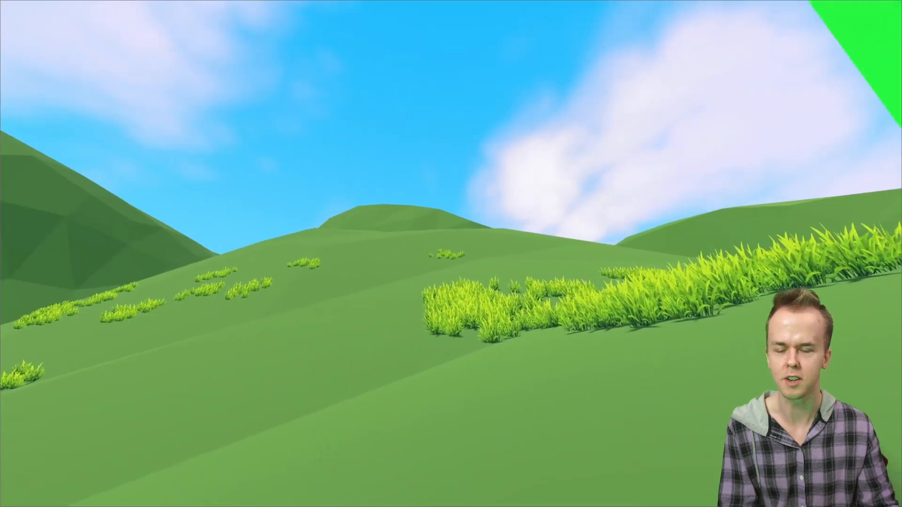
pyautogui.press('w')
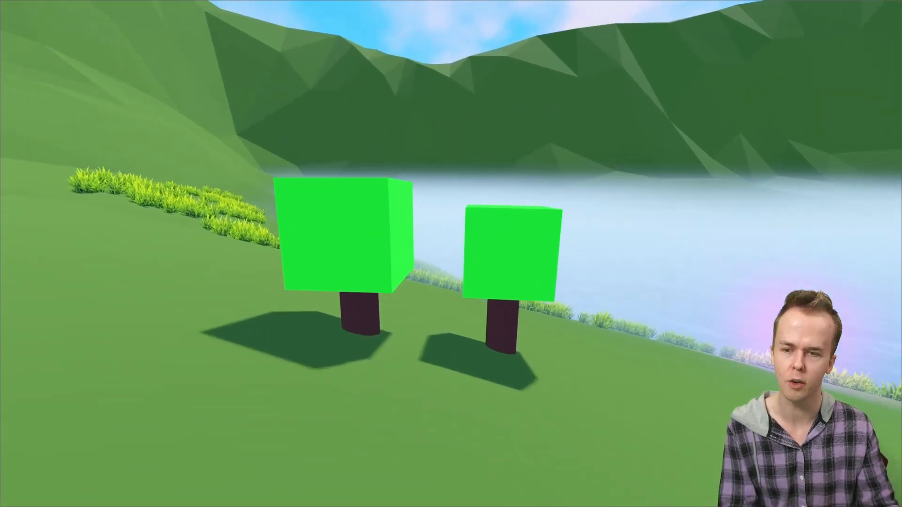
pyautogui.press('w')
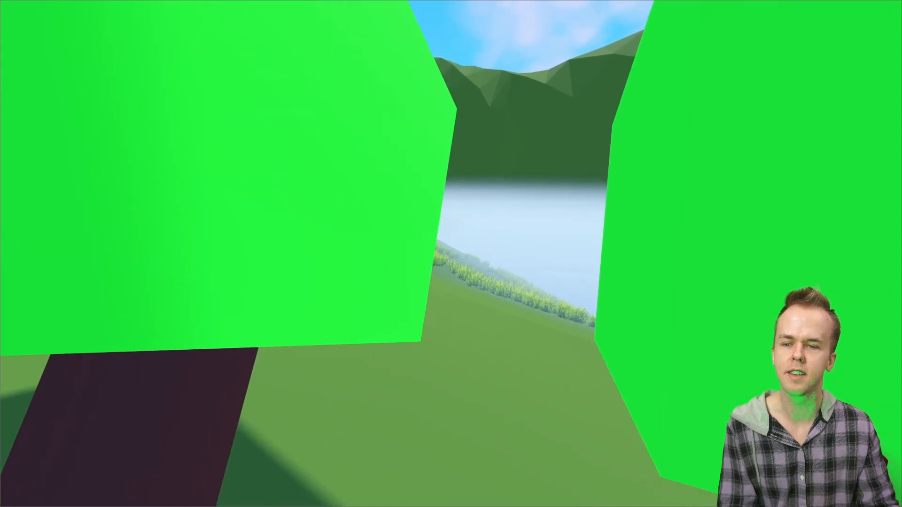
pyautogui.press('w')
pyautogui.press('s')
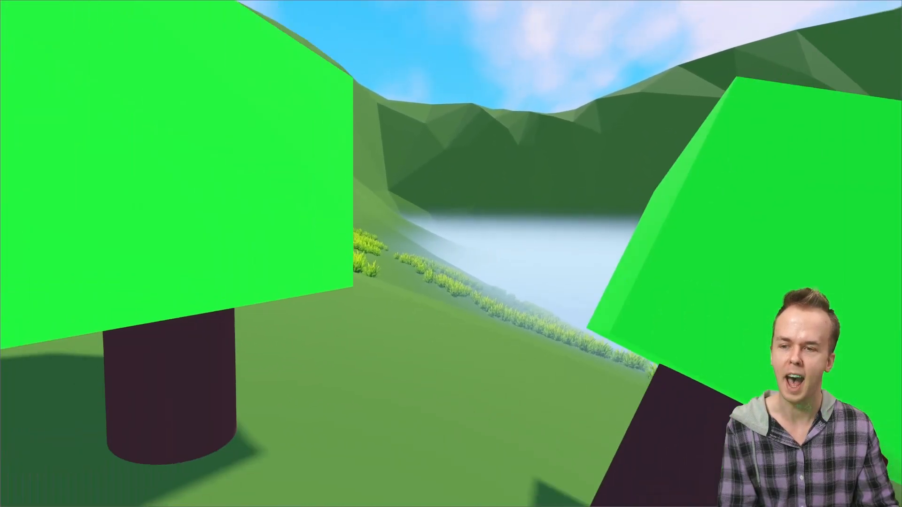
# - Back out of the gap between the two bushes and stop the game
pyautogui.press('s')
pyautogui.press('Escape')
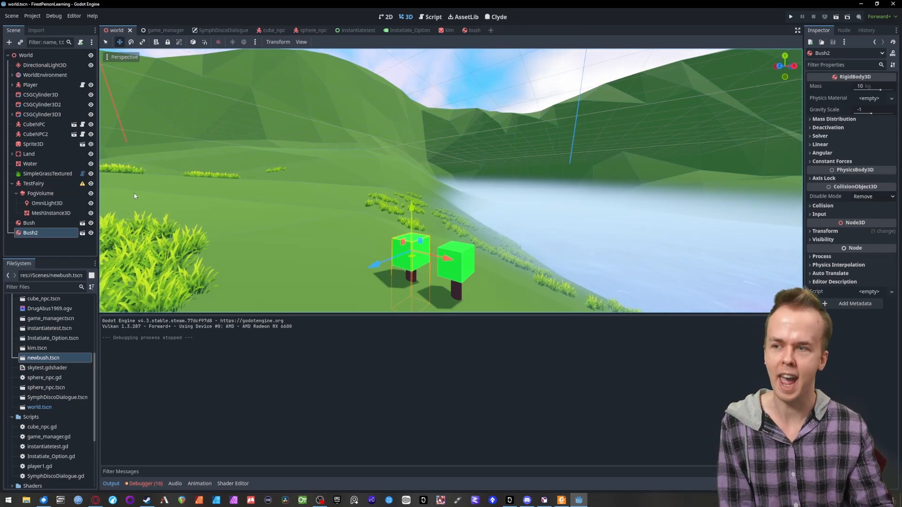
# - Rename the Land node to Land1 and add a third instance of newbush.tscn to test the joint's node reference
pyautogui.click(29, 154)
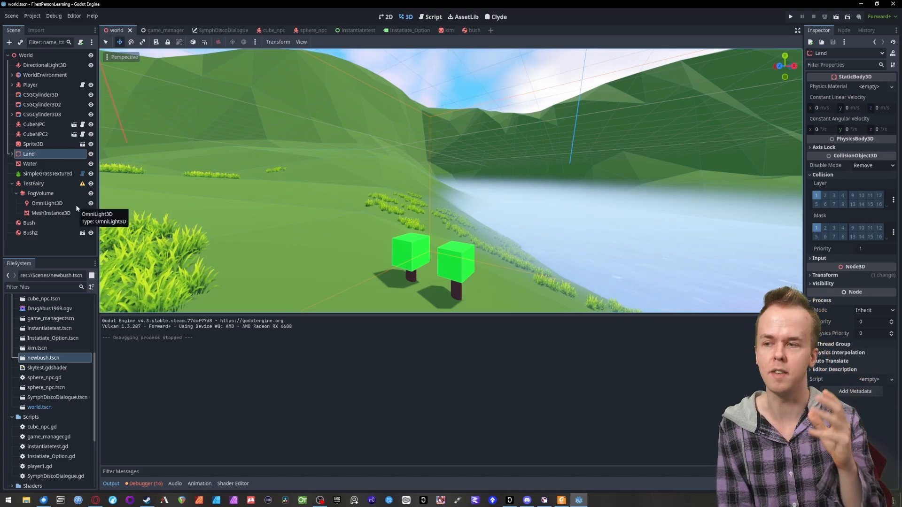
pyautogui.doubleClick(47, 154)
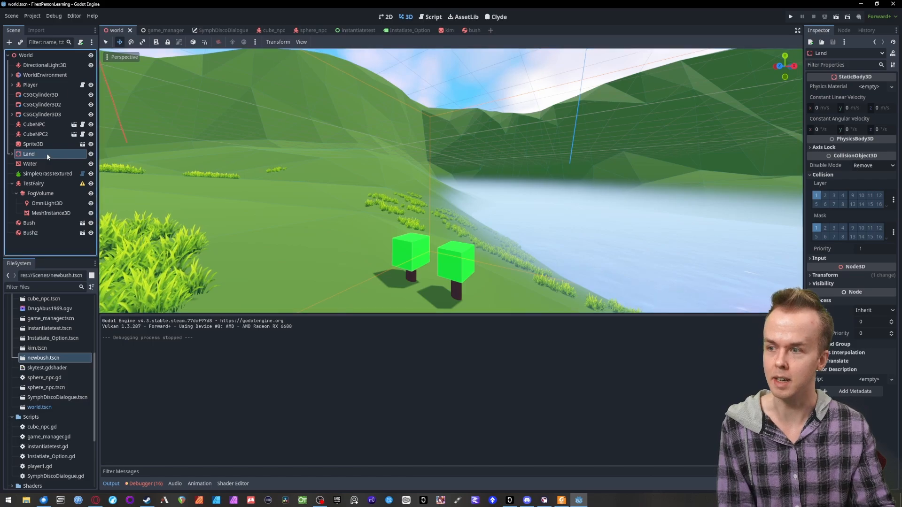
pyautogui.write('Land1')
pyautogui.press('Return')
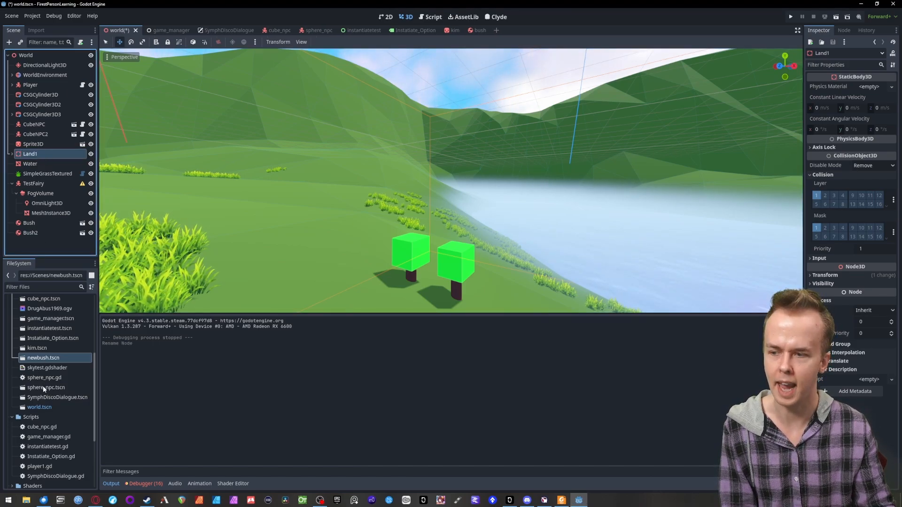
pyautogui.moveTo(43, 357); pyautogui.dragTo(340, 246)
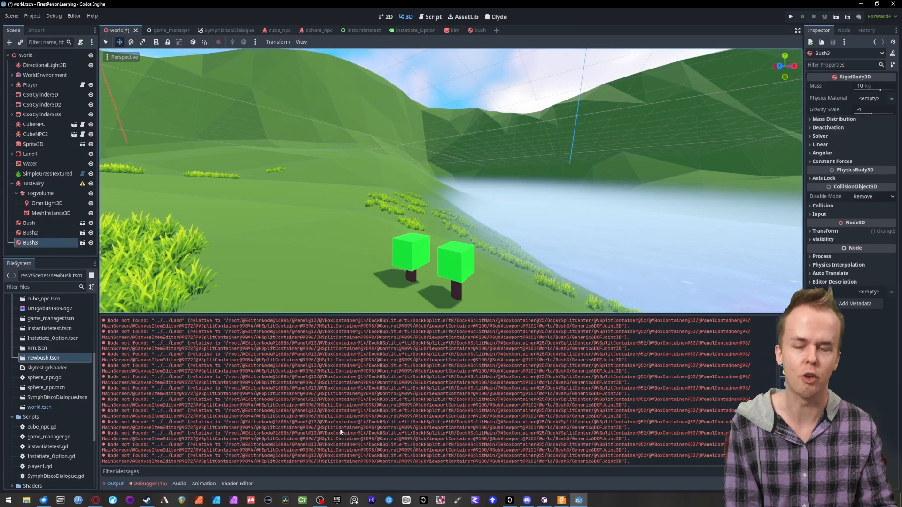
# - Rename the Land1 node back to Land and delete the third bush instance
pyautogui.click(39, 154)
pyautogui.click(40, 154)
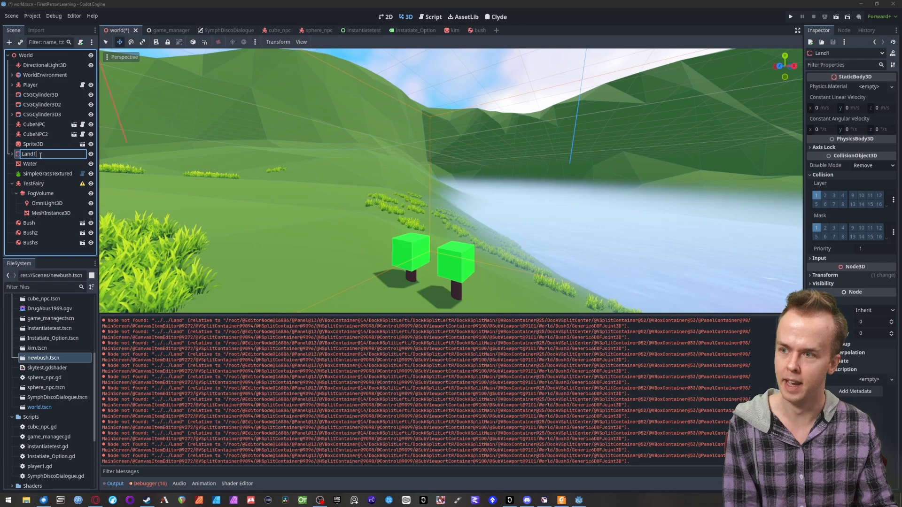
pyautogui.press('BackSpace')
pyautogui.press('Return')
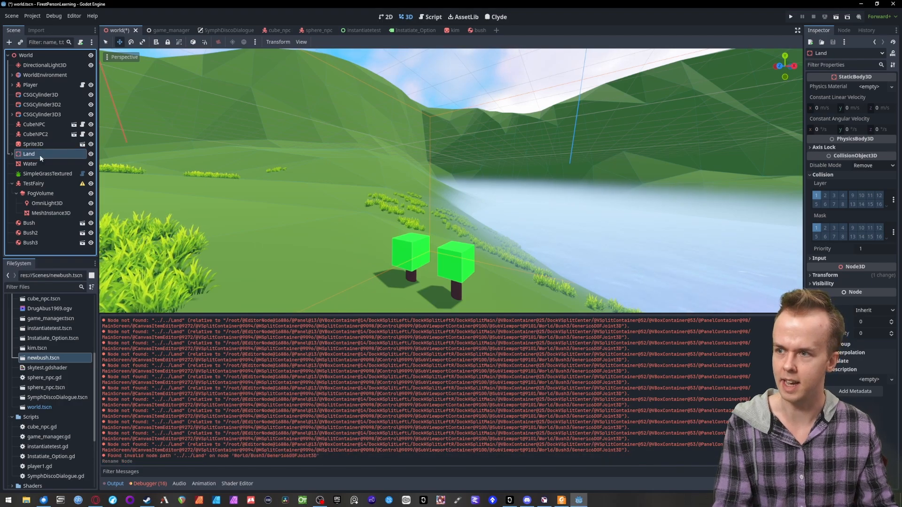
pyautogui.click(34, 243)
pyautogui.press('Delete')
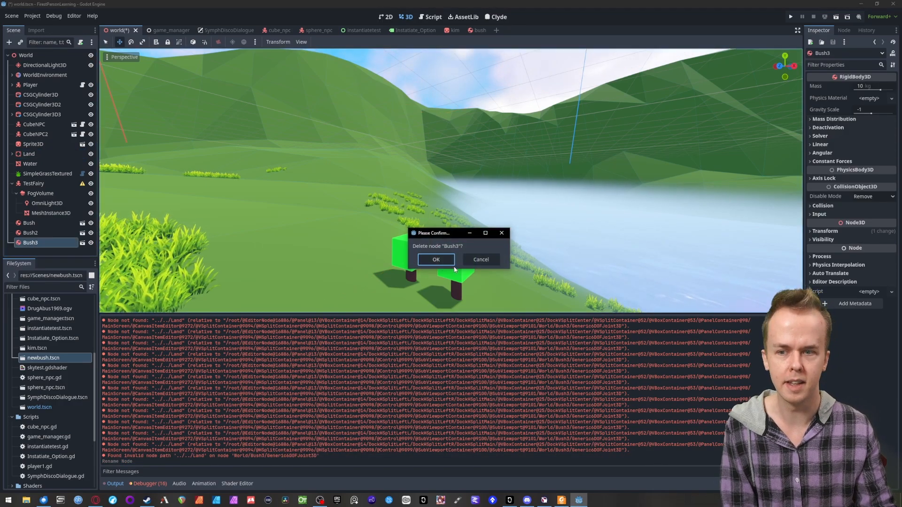
pyautogui.click(436, 260)
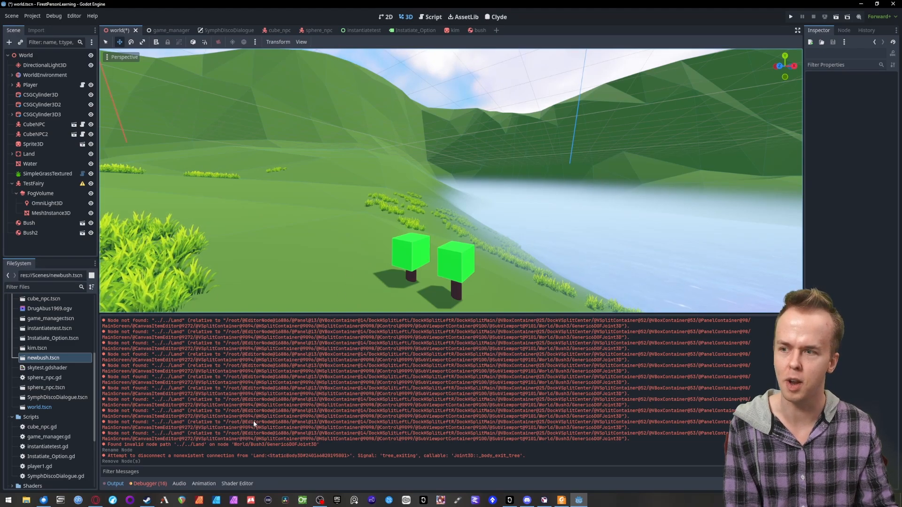
# - Move Bush2 along its X axis until its crown overlaps the first bush, and run the game
pyautogui.click(20, 155)
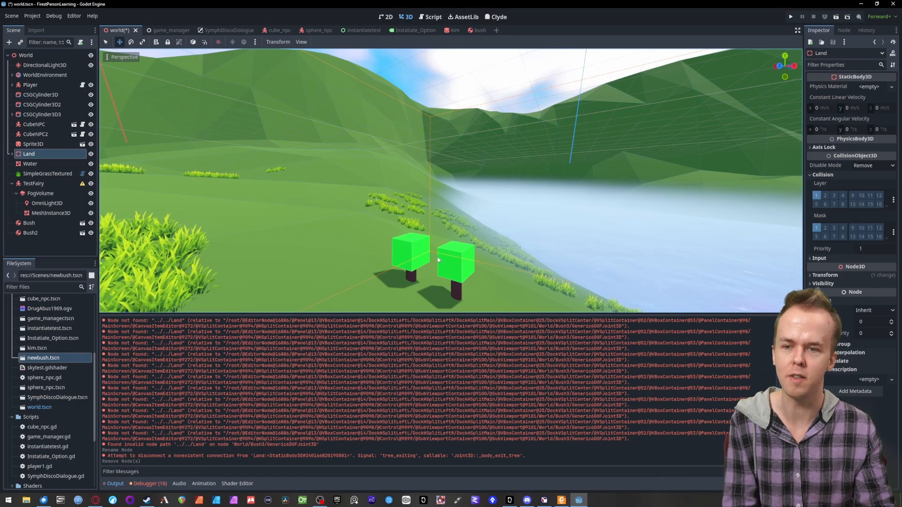
pyautogui.click(31, 232)
pyautogui.moveTo(447, 263); pyautogui.dragTo(458, 273)
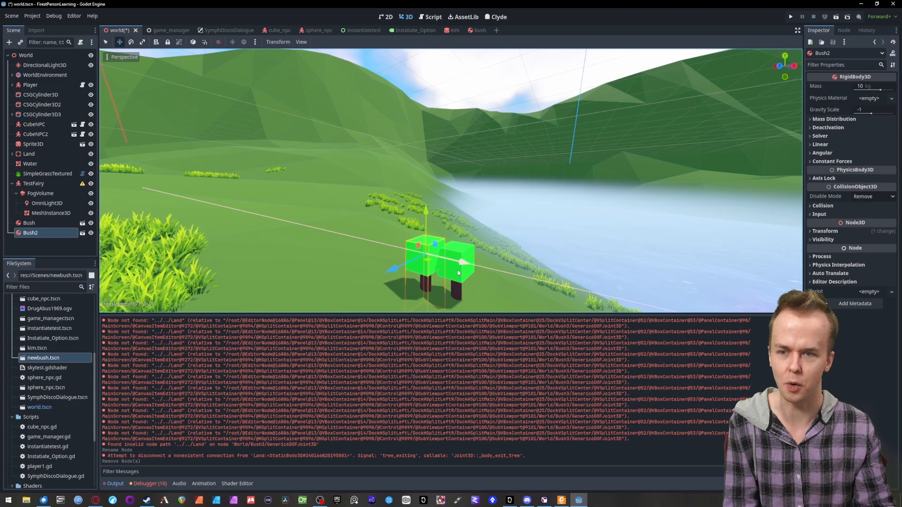
pyautogui.click(788, 16)
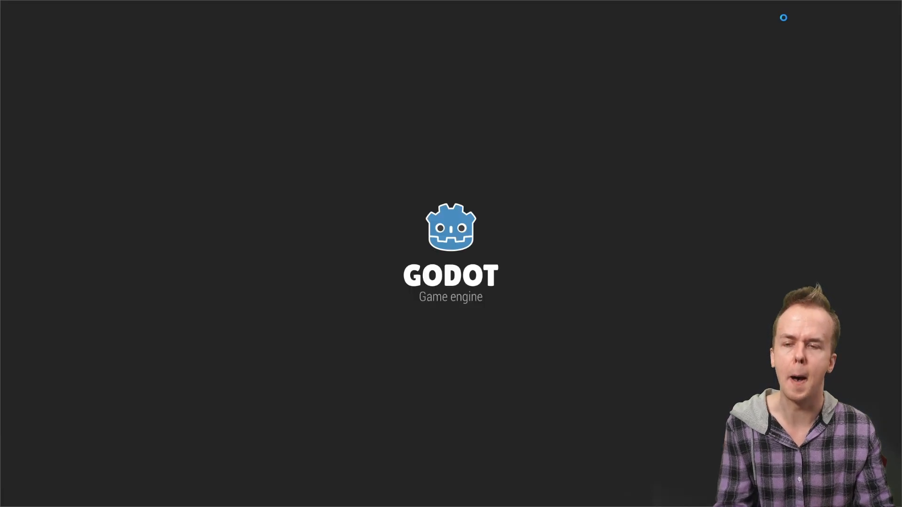
# - Walk up to the overlapping bushes, push into them from different directions, back away, and stop the game
pyautogui.press('a')
pyautogui.press('w')
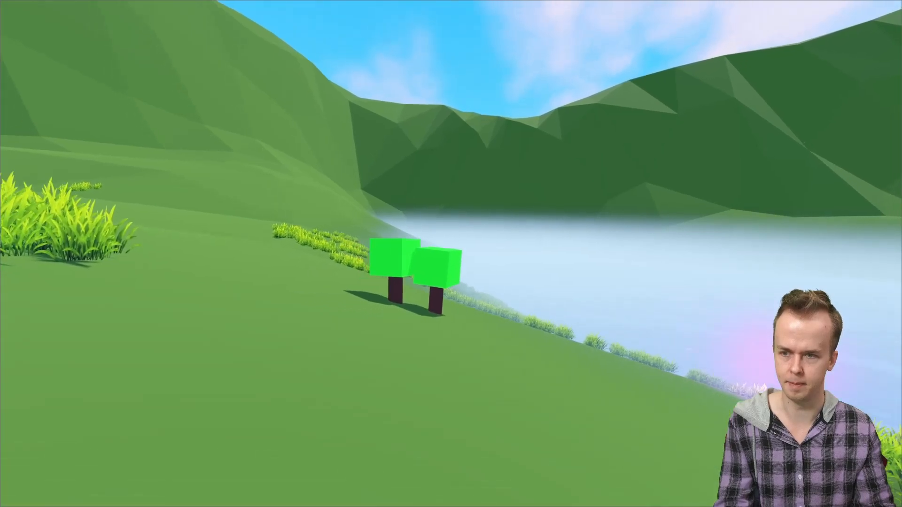
pyautogui.press('w')
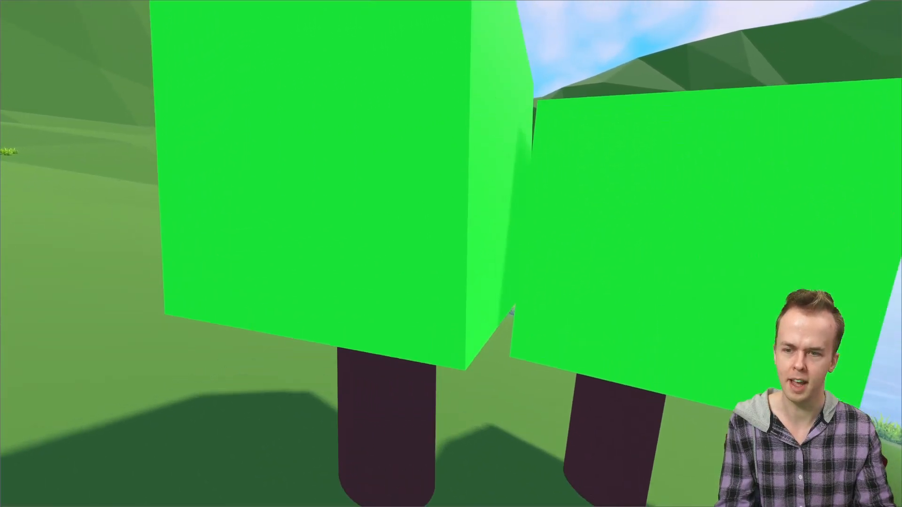
pyautogui.press('a')
pyautogui.press('d')
pyautogui.press('s')
pyautogui.press('w')
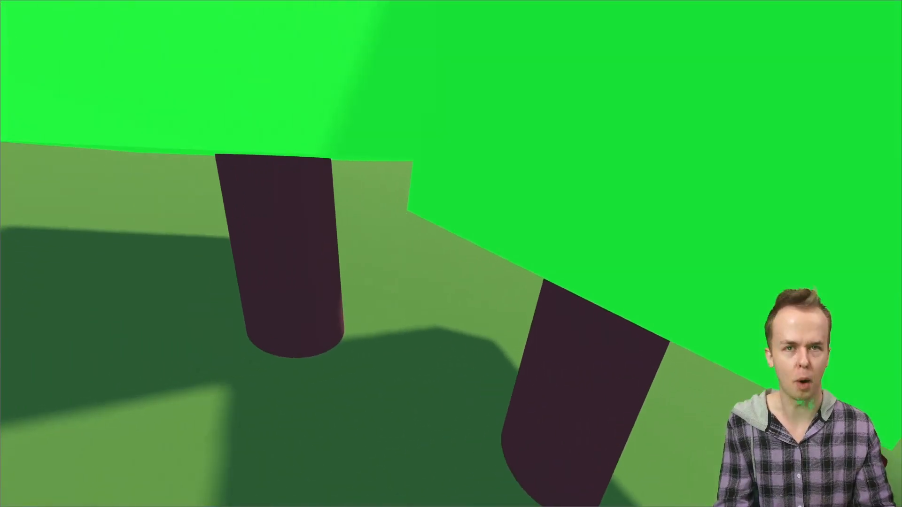
pyautogui.press('d')
pyautogui.press('s')
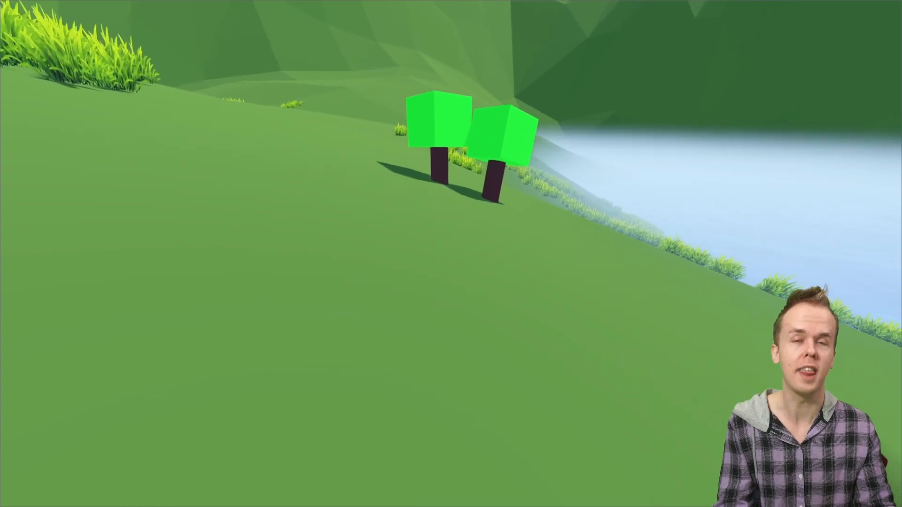
pyautogui.press('Escape')
# - Move Bush2 away from the first bush along its X axis and raise it slightly
pyautogui.moveTo(445, 256); pyautogui.dragTo(448, 260)
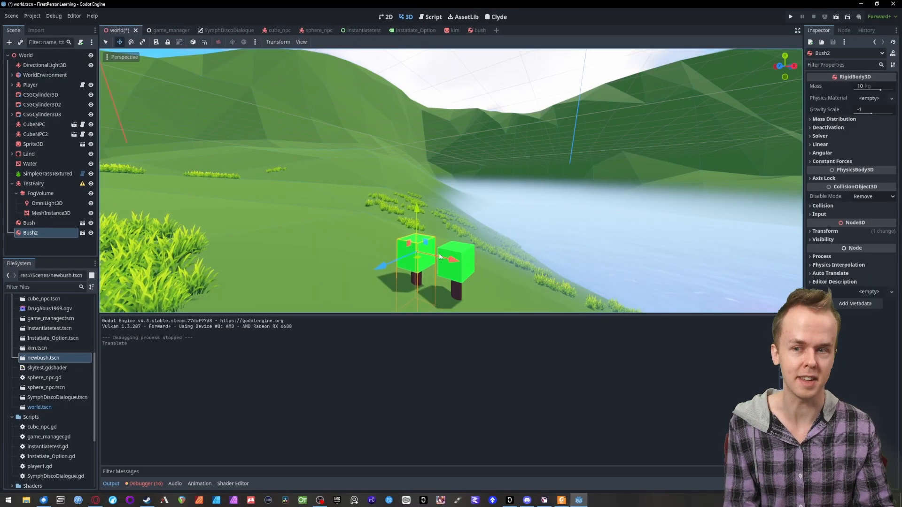
pyautogui.moveTo(418, 217); pyautogui.dragTo(417, 212)
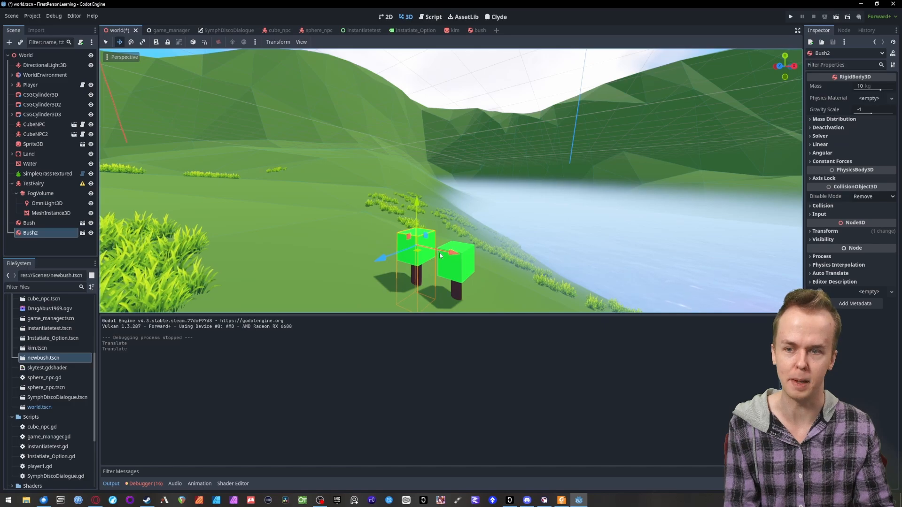
pyautogui.moveTo(440, 255); pyautogui.dragTo(438, 255)
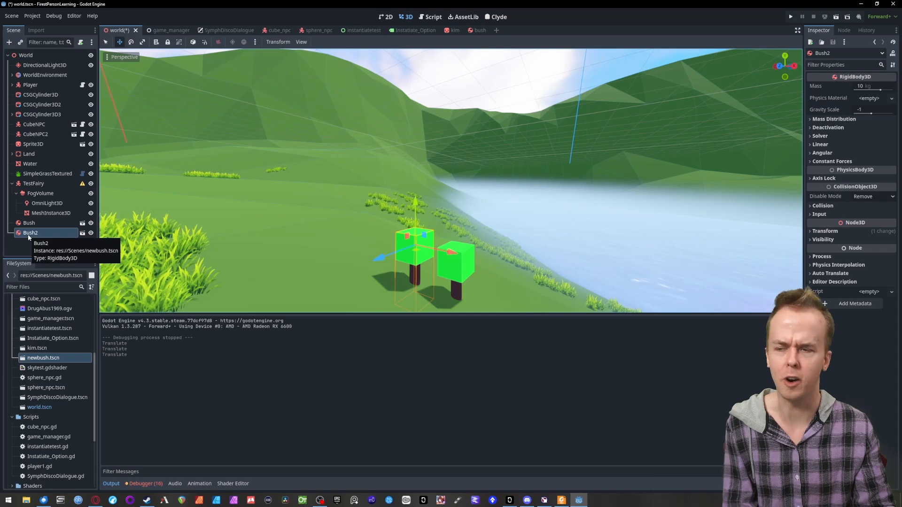
# - Make Bush2 a child of Bush and rotate it onto its side so its trunk lies nearly horizontal
pyautogui.moveTo(29, 237); pyautogui.dragTo(30, 223)
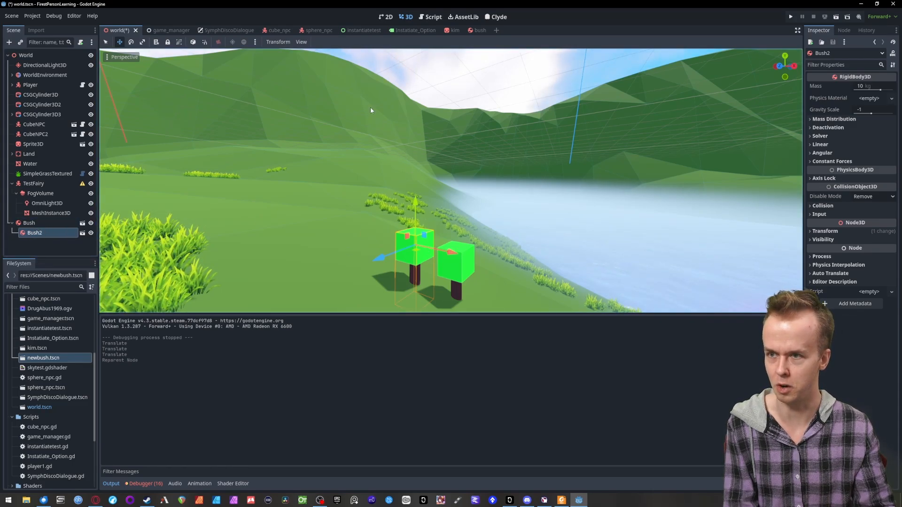
pyautogui.click(131, 42)
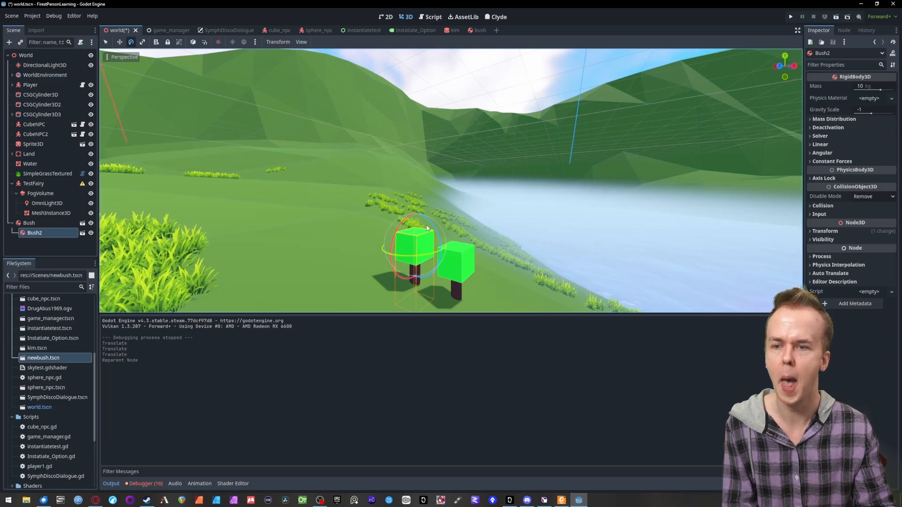
pyautogui.moveTo(432, 228); pyautogui.dragTo(442, 273)
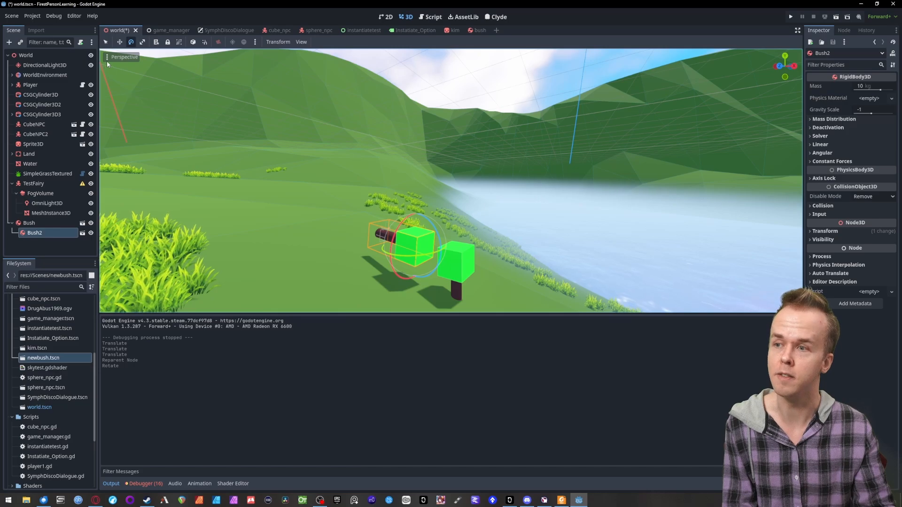
# - Move Bush2 so its trunk sticks out sideways from the first bush's crown as a branch, and save the scene
pyautogui.click(120, 42)
pyautogui.moveTo(454, 256); pyautogui.dragTo(512, 286)
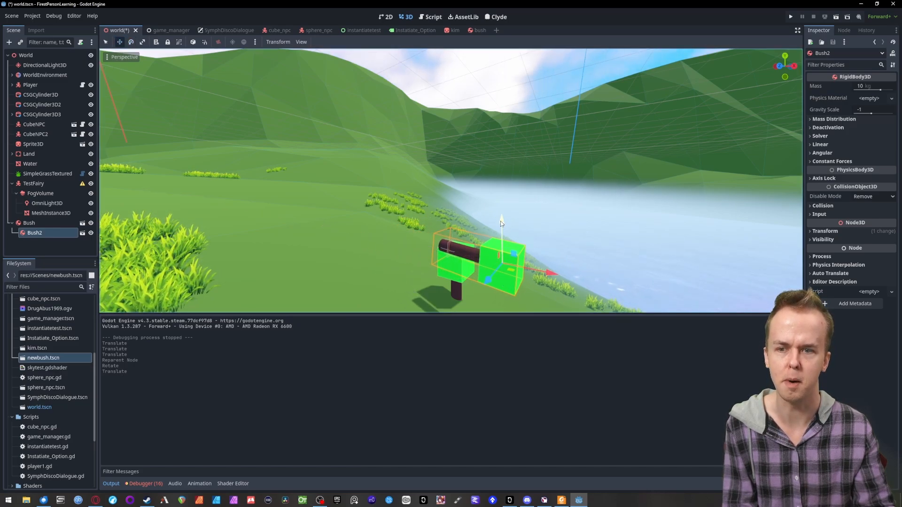
pyautogui.moveTo(500, 221); pyautogui.dragTo(497, 244)
pyautogui.moveTo(488, 307); pyautogui.dragTo(508, 288)
pyautogui.hotkey('ctrl', 's')
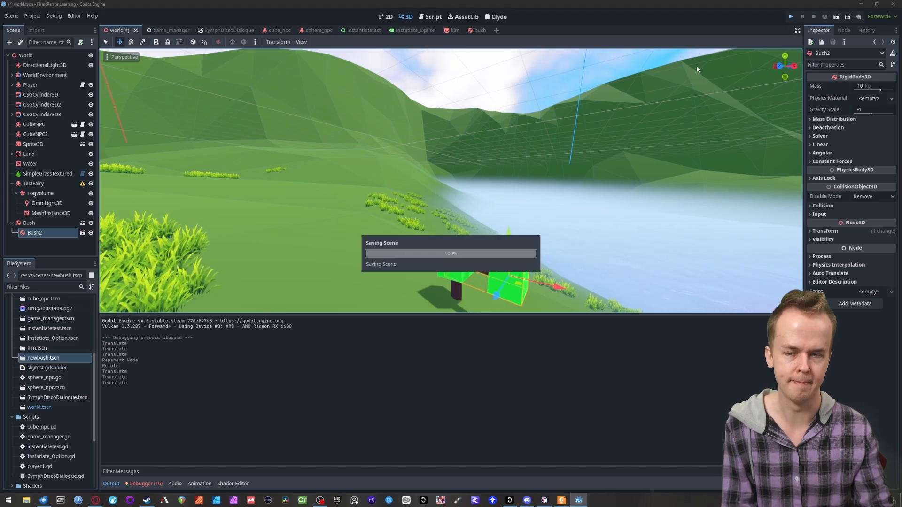
# - Run the game, walk and jump against the branched bush, examine it from several sides, and stop the game
pyautogui.press('F5')
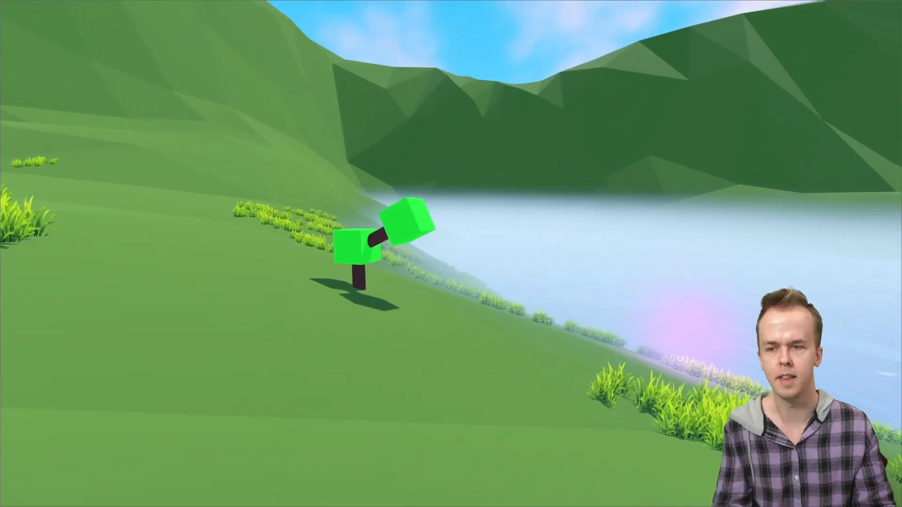
pyautogui.press('w')
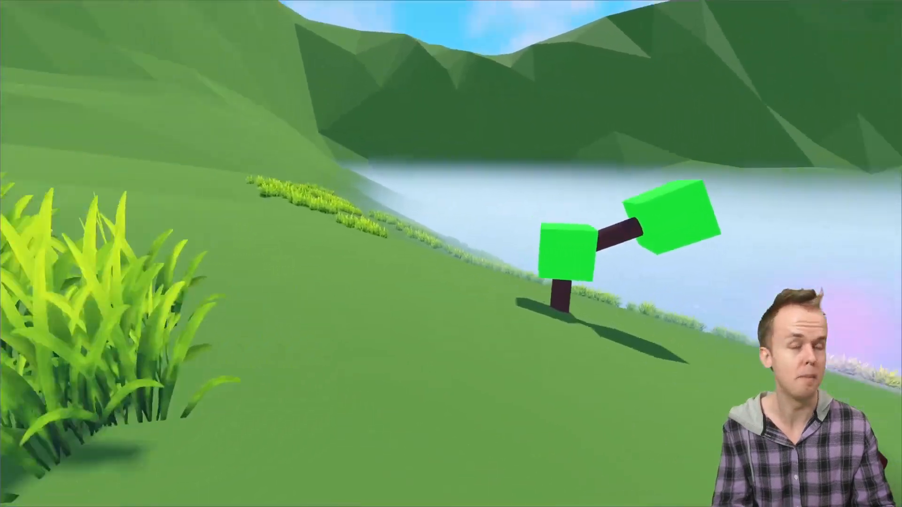
pyautogui.press('space')
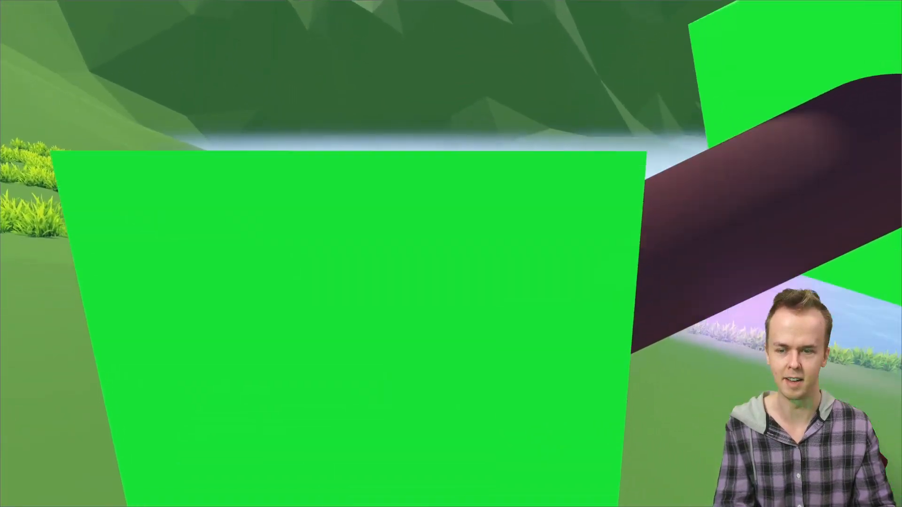
pyautogui.press('a')
pyautogui.press('w')
pyautogui.press('space')
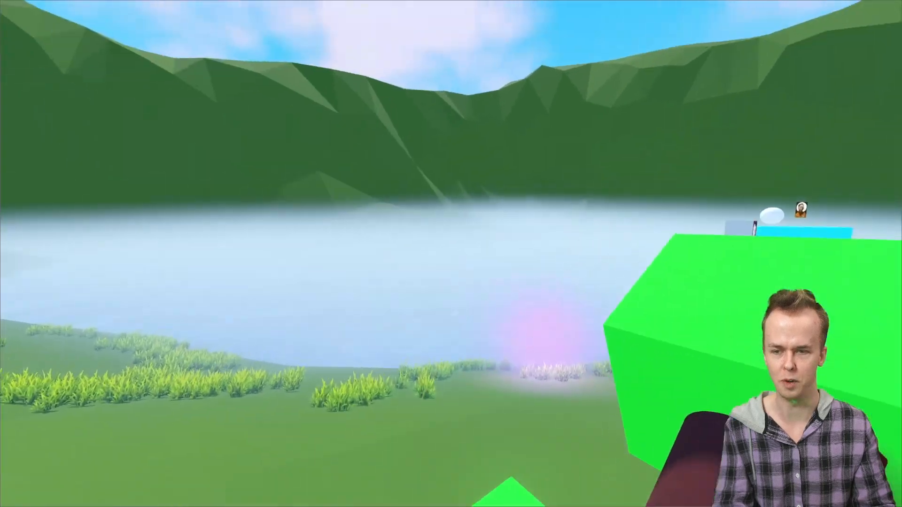
pyautogui.press('w')
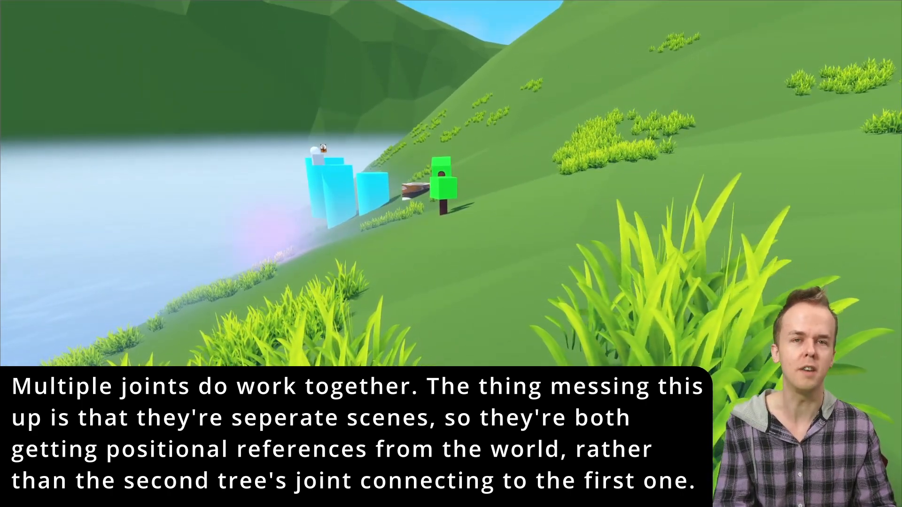
pyautogui.press('d')
pyautogui.press('w')
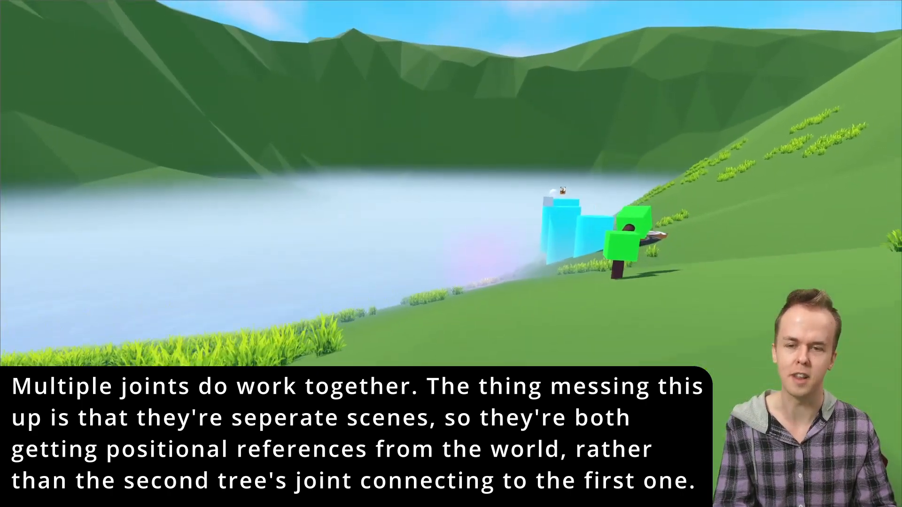
pyautogui.press('Escape')
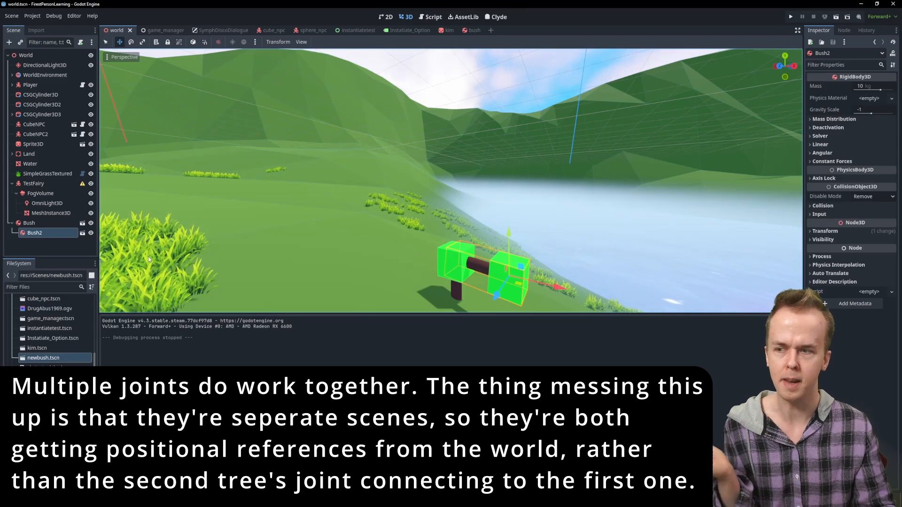
# - Nudge the first bush slightly and set its gravity scale to -3, leaving Bush2's physics settings alone
pyautogui.click(29, 223)
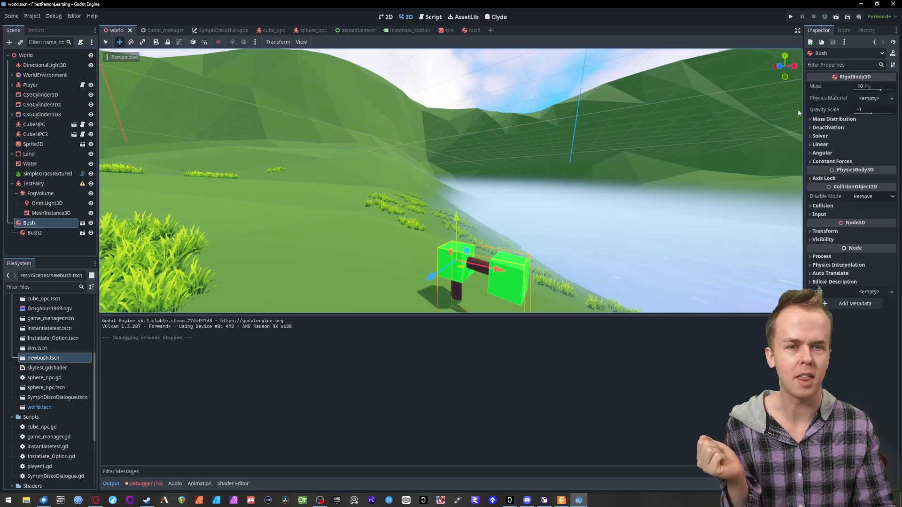
pyautogui.click(819, 144)
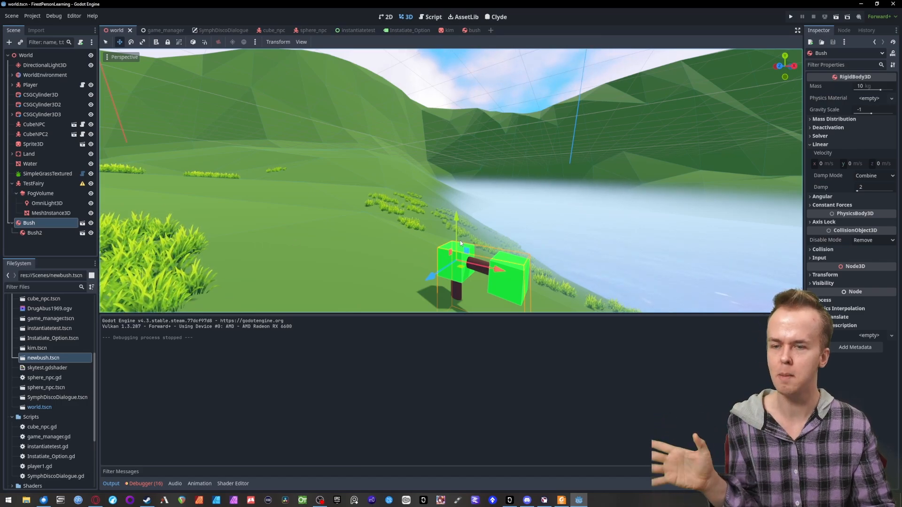
pyautogui.moveTo(480, 268); pyautogui.dragTo(497, 261)
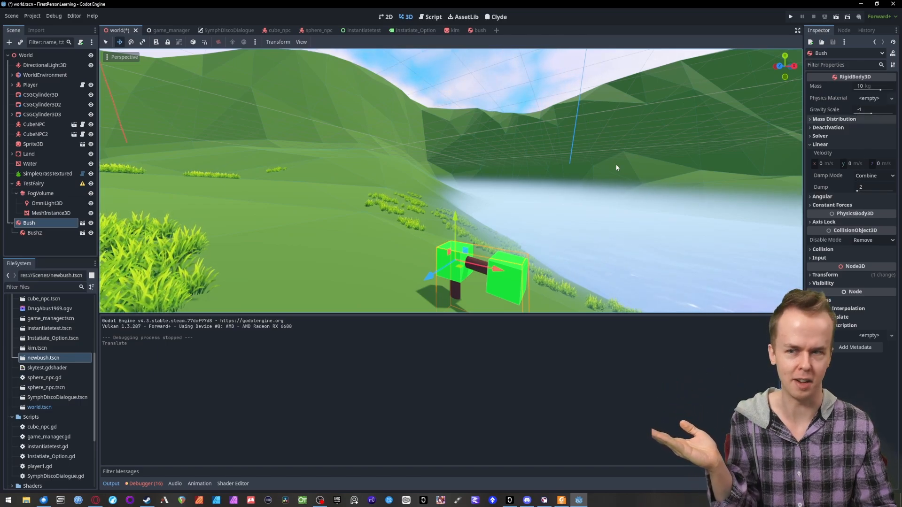
pyautogui.click(861, 109)
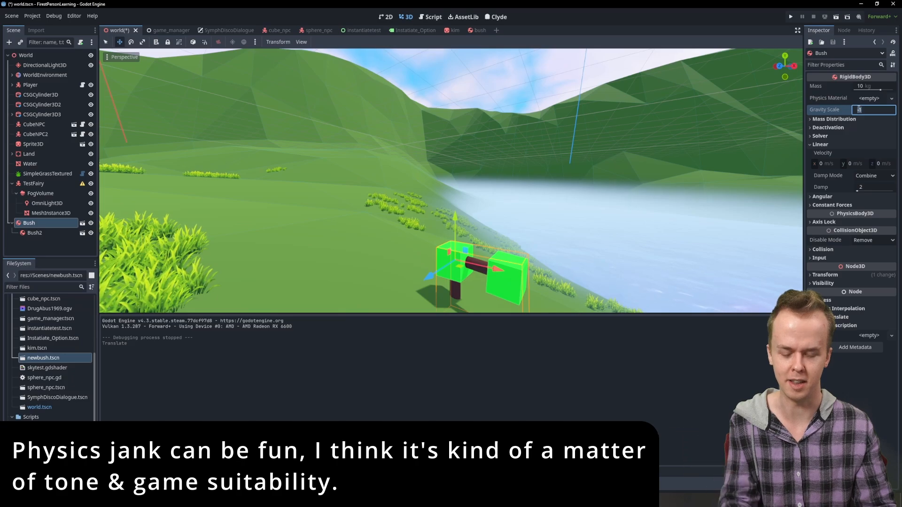
pyautogui.write('-3')
pyautogui.press('Return')
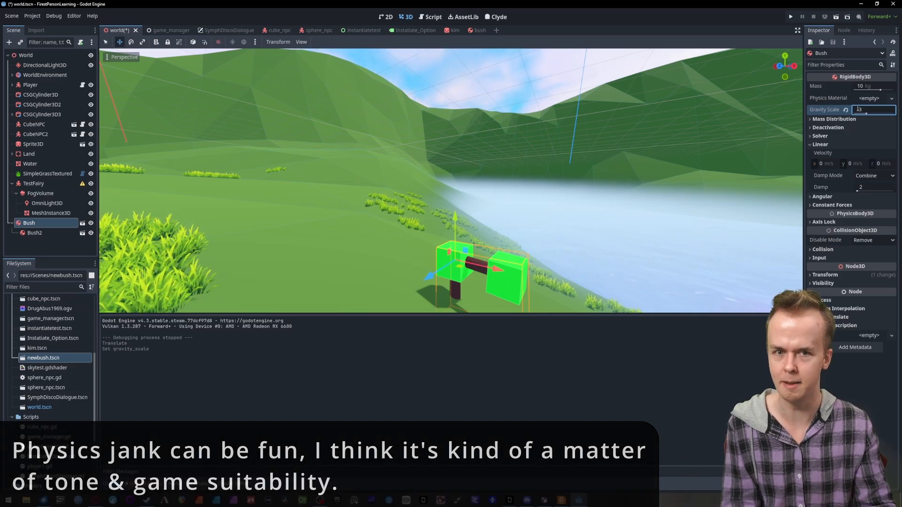
# - Run the game, walk and jump around the branched bush to test its stronger upward pull, and stop the game
pyautogui.click(791, 16)
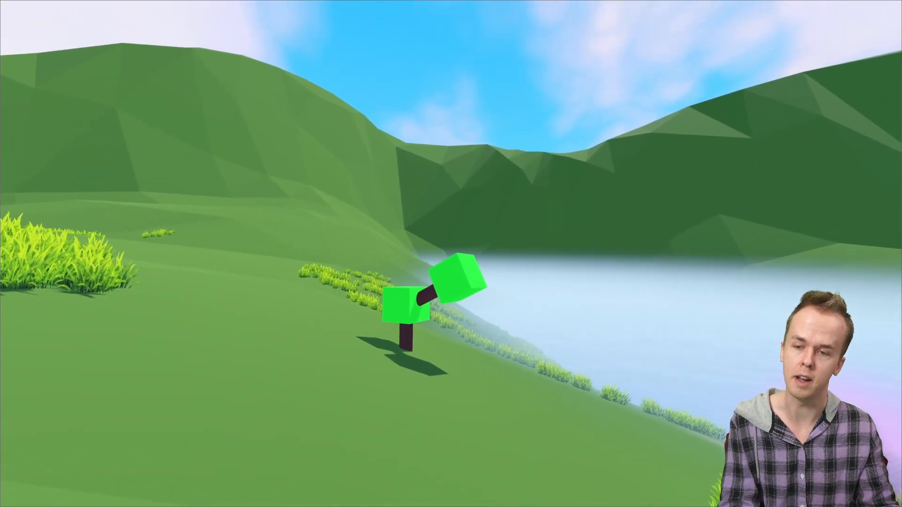
pyautogui.press('a')
pyautogui.press('w')
pyautogui.press('w')
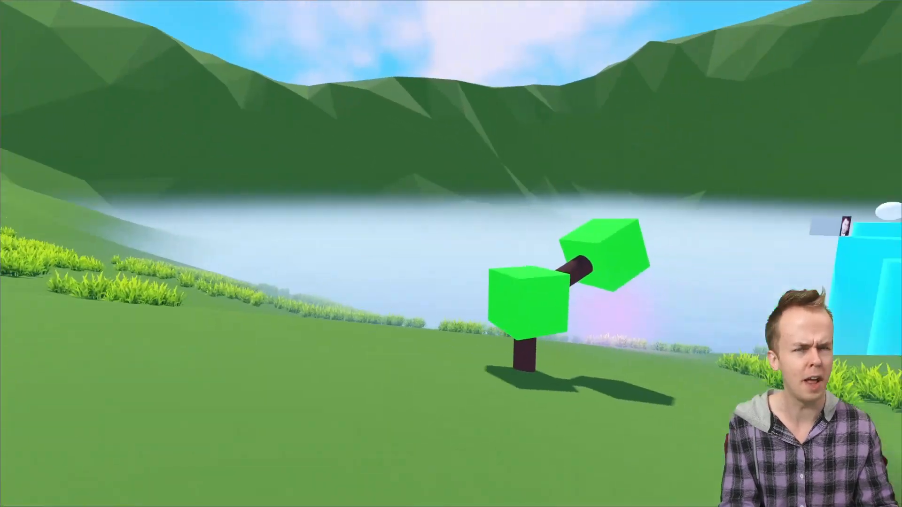
pyautogui.press('w')
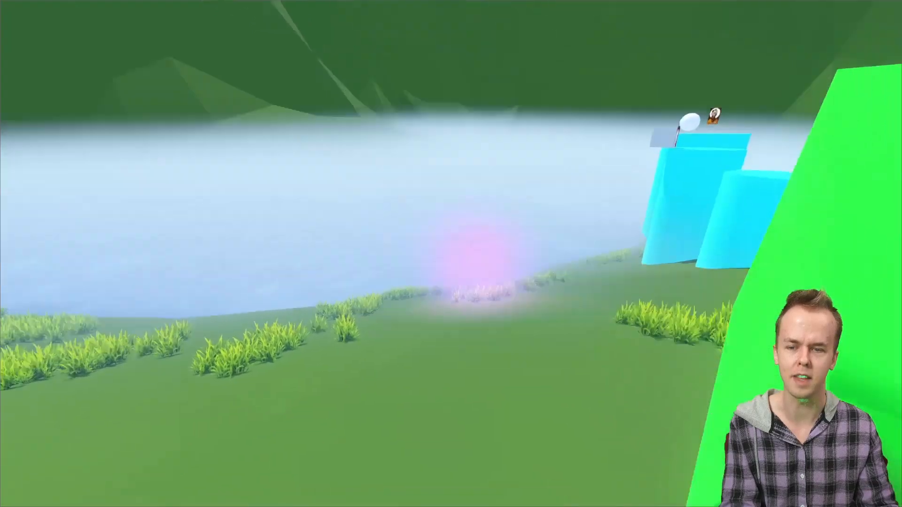
pyautogui.press('d')
pyautogui.press('s')
pyautogui.press('a')
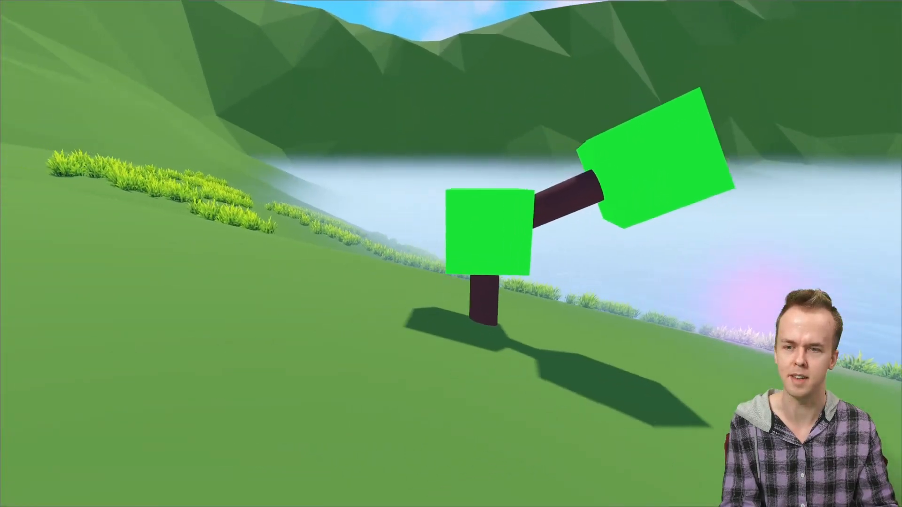
pyautogui.press('w')
pyautogui.press('w')
pyautogui.press('space')
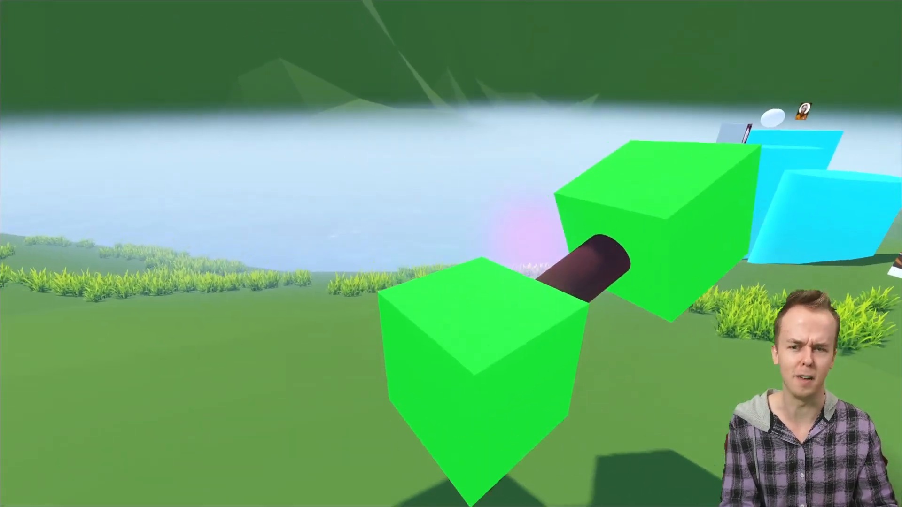
pyautogui.press('s')
pyautogui.press('Escape')
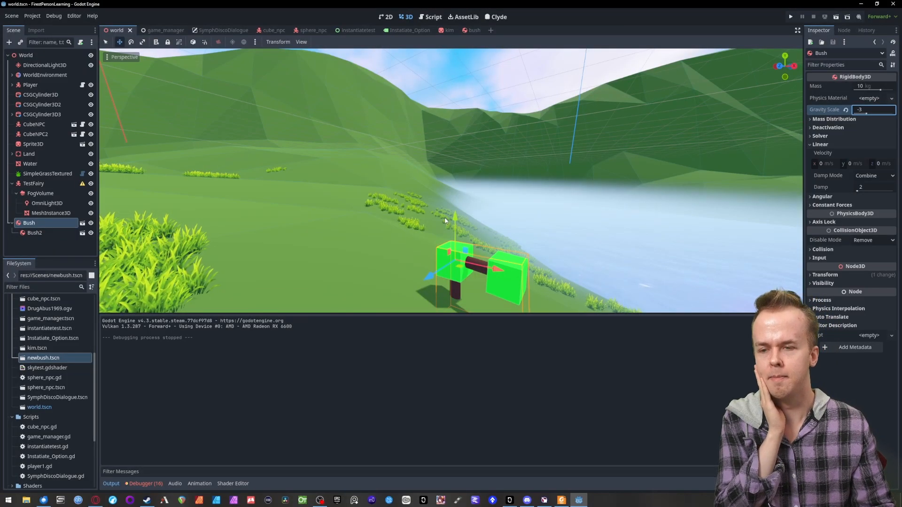
# - Nudge Bush slightly, and move Bush2 out of it to sit directly under World, shifted along Z beside the first bush
pyautogui.moveTo(496, 272); pyautogui.dragTo(507, 257)
pyautogui.moveTo(507, 257); pyautogui.dragTo(501, 284, button='right')
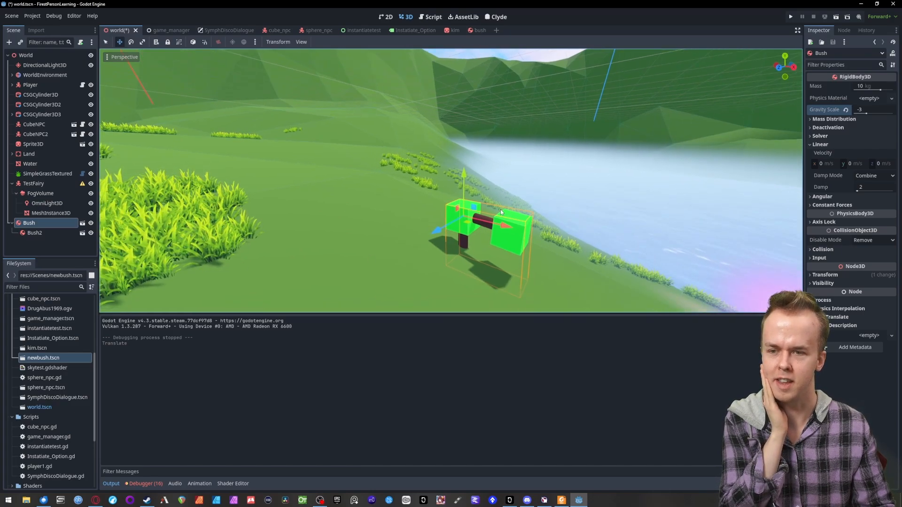
pyautogui.moveTo(439, 227); pyautogui.dragTo(439, 227)
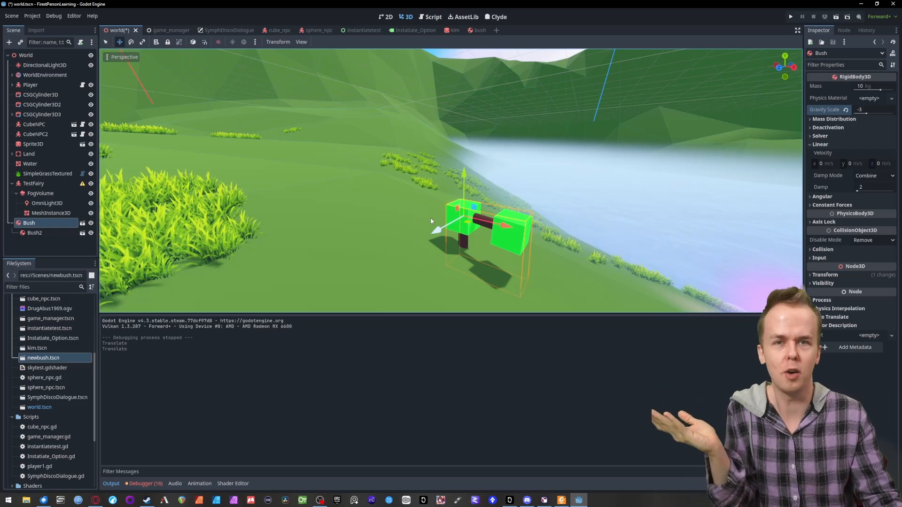
pyautogui.moveTo(33, 232); pyautogui.dragTo(26, 55)
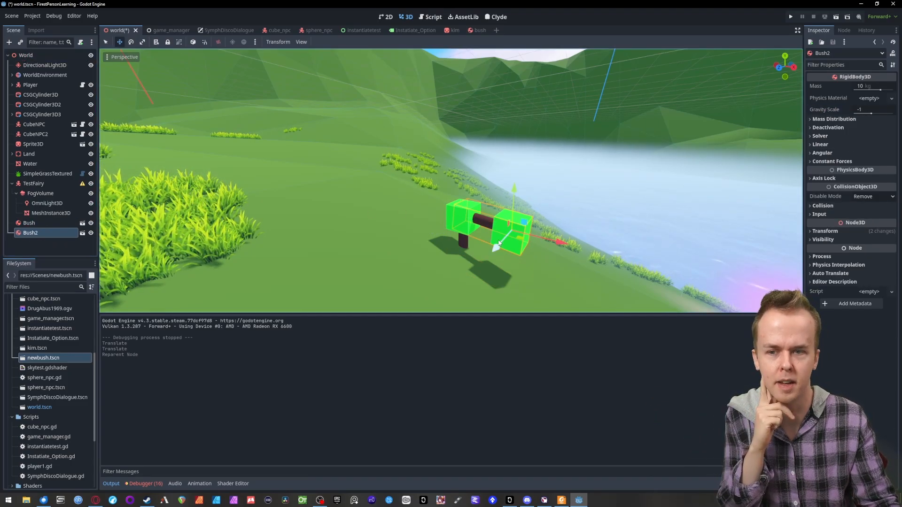
pyautogui.moveTo(496, 255); pyautogui.dragTo(465, 274)
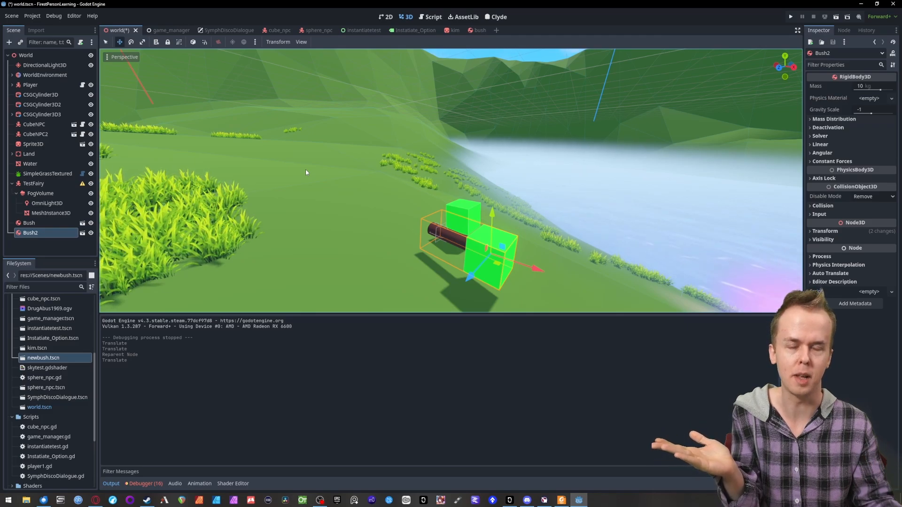
# - Run the game and observe the upright bush and the separate sideways bush from several angles at a distance
pyautogui.click(791, 17)
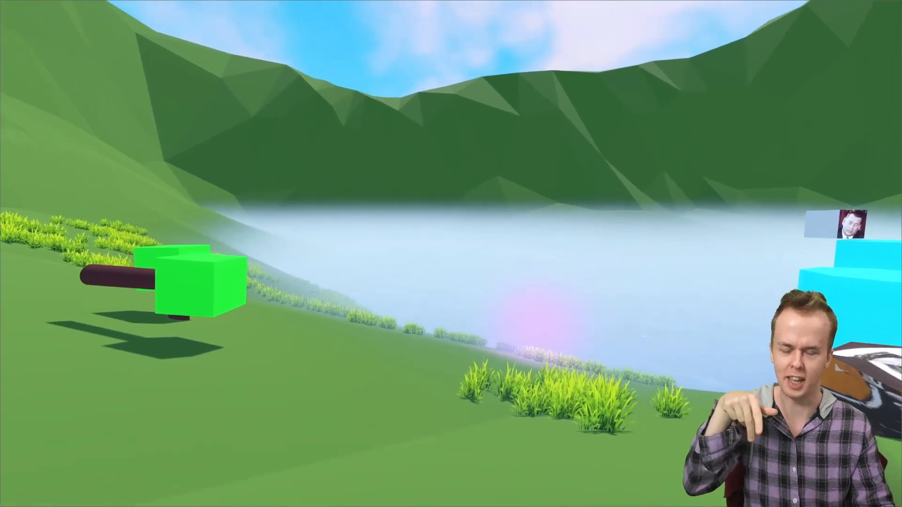
pyautogui.press('d')
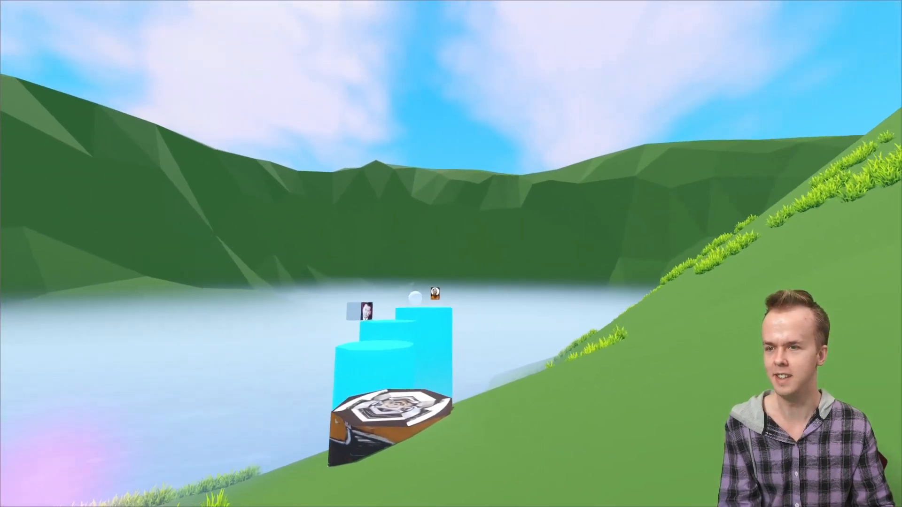
pyautogui.press('d')
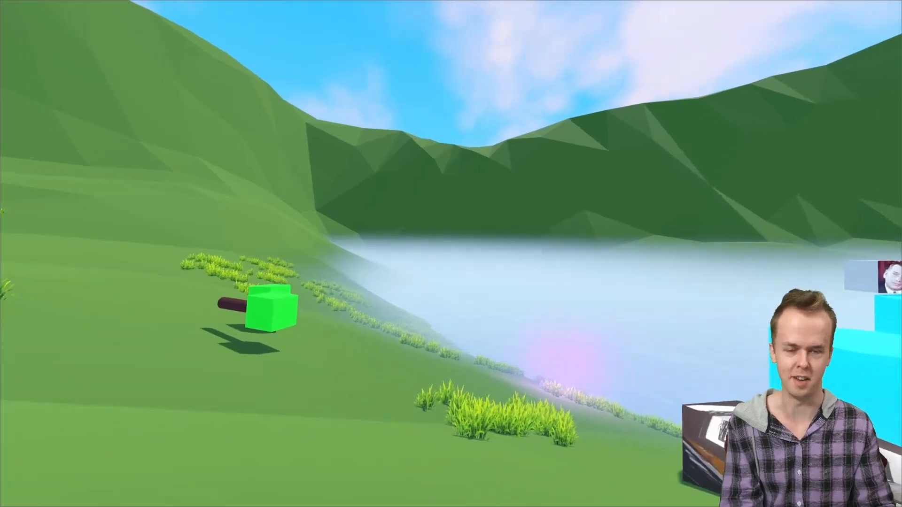
pyautogui.press('d')
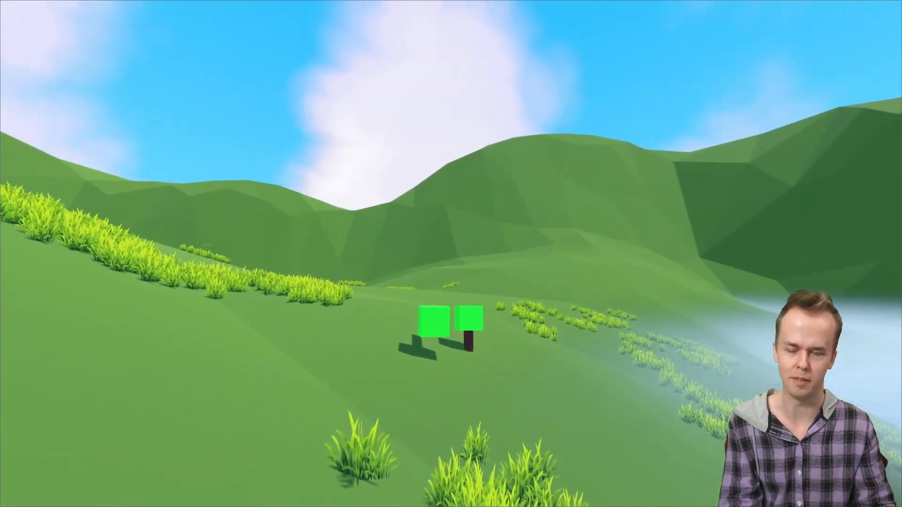
pyautogui.press('a')
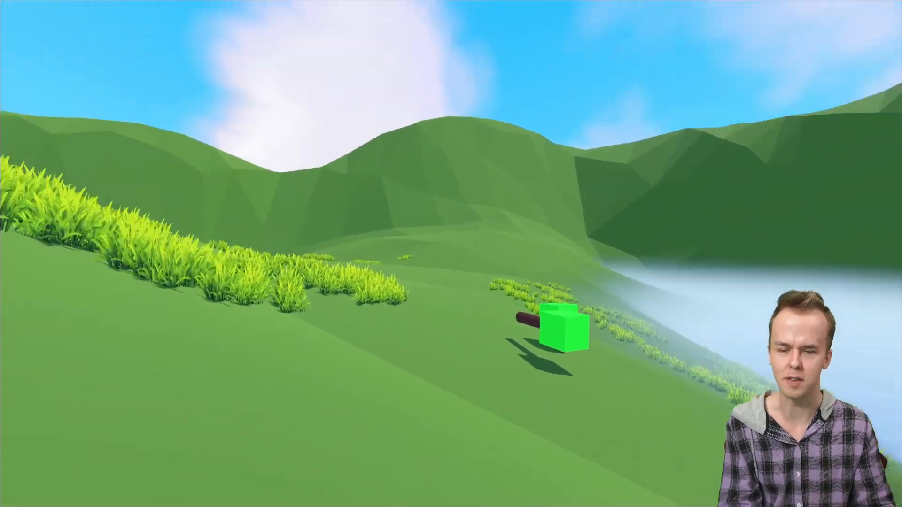
# - Walk over to the cube character on the blue cylinders and talk to it, answering "No." and "Uh, okay..."
pyautogui.press('w')
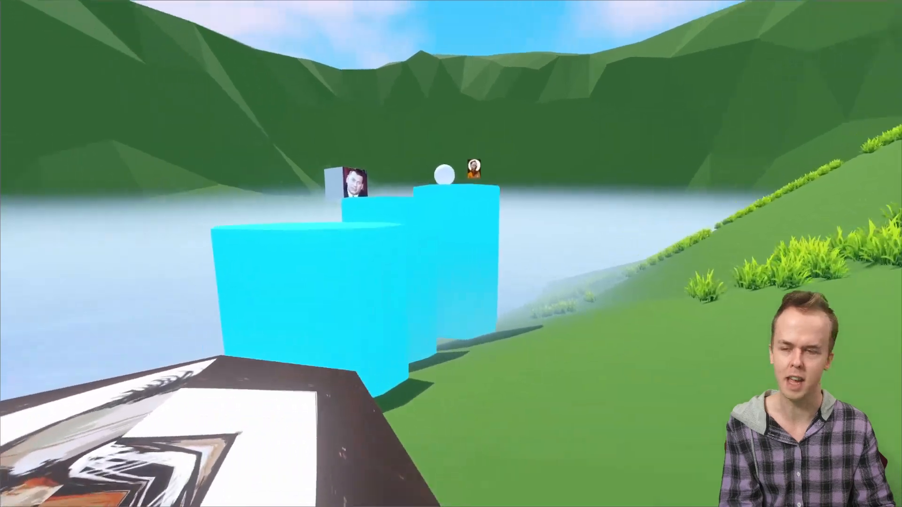
pyautogui.press('a')
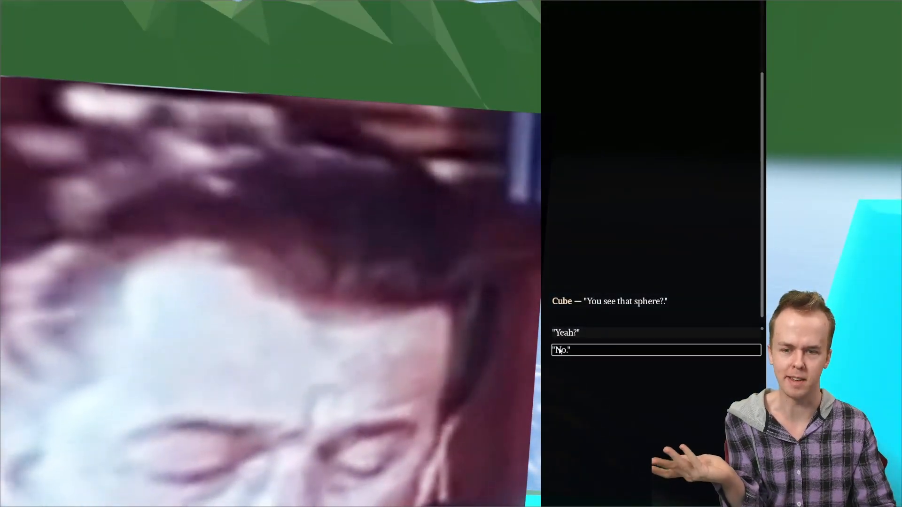
pyautogui.click(559, 350)
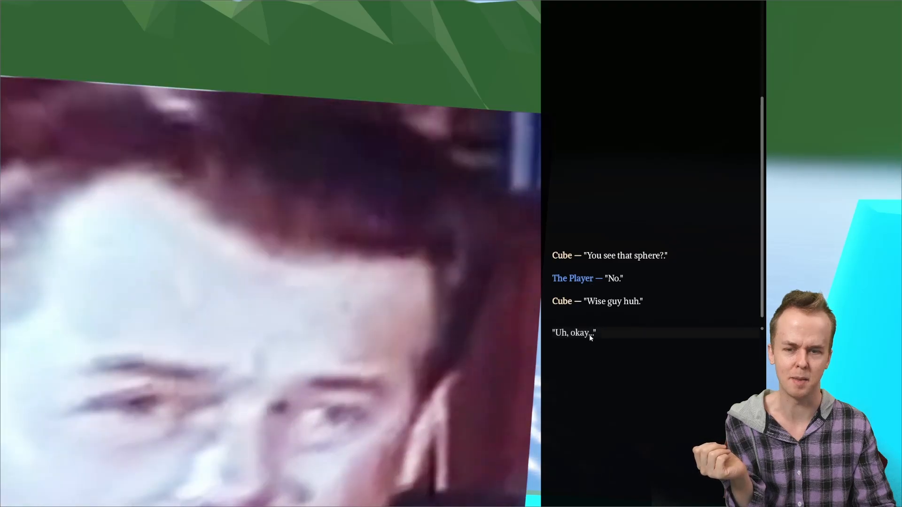
pyautogui.click(588, 333)
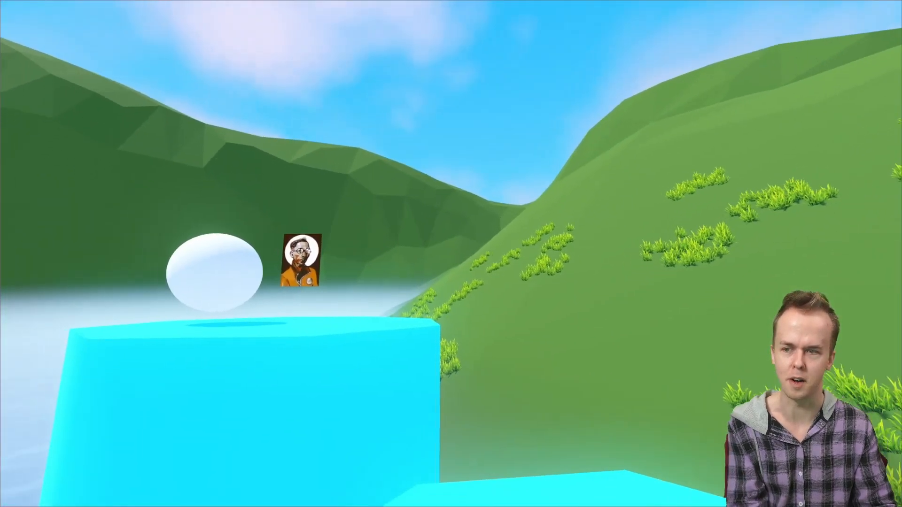
pyautogui.press('w')
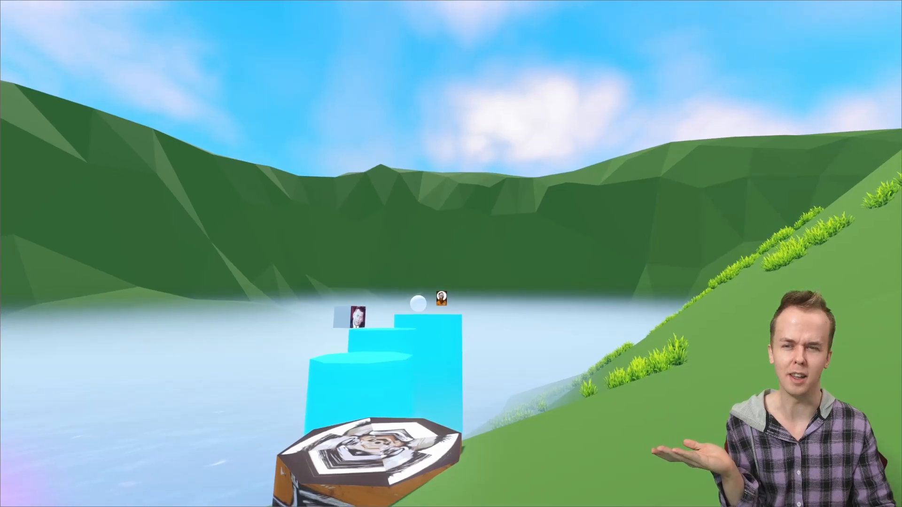